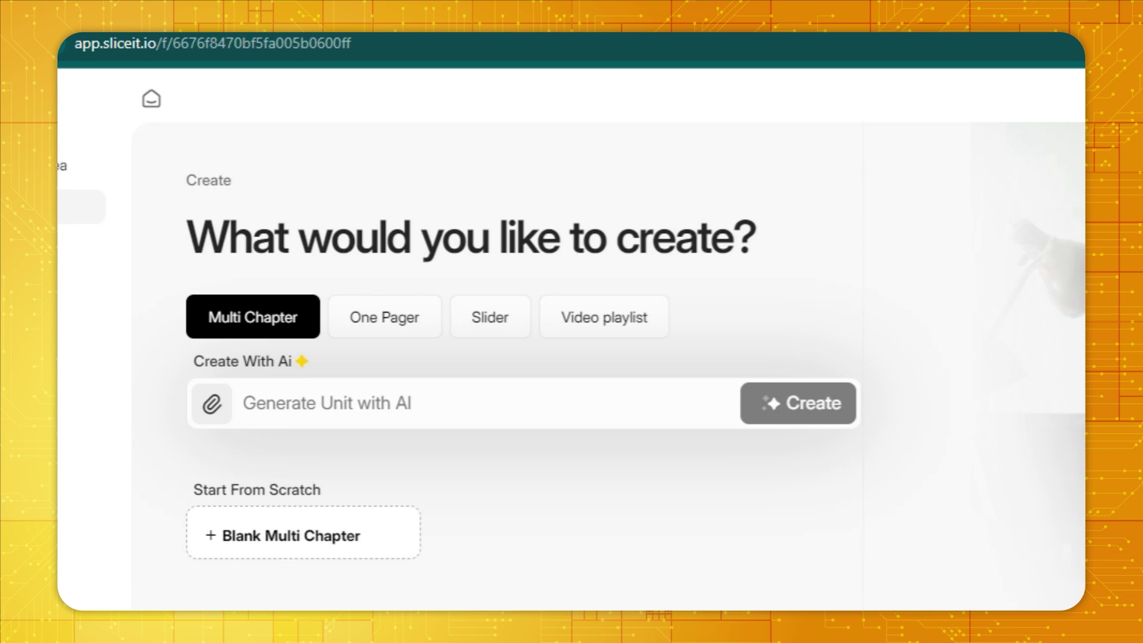
Prompt Slice's AI with 'Instructional Design Fundamentals for Transitioning Teachers' to get course ideas
left_click(420, 423)
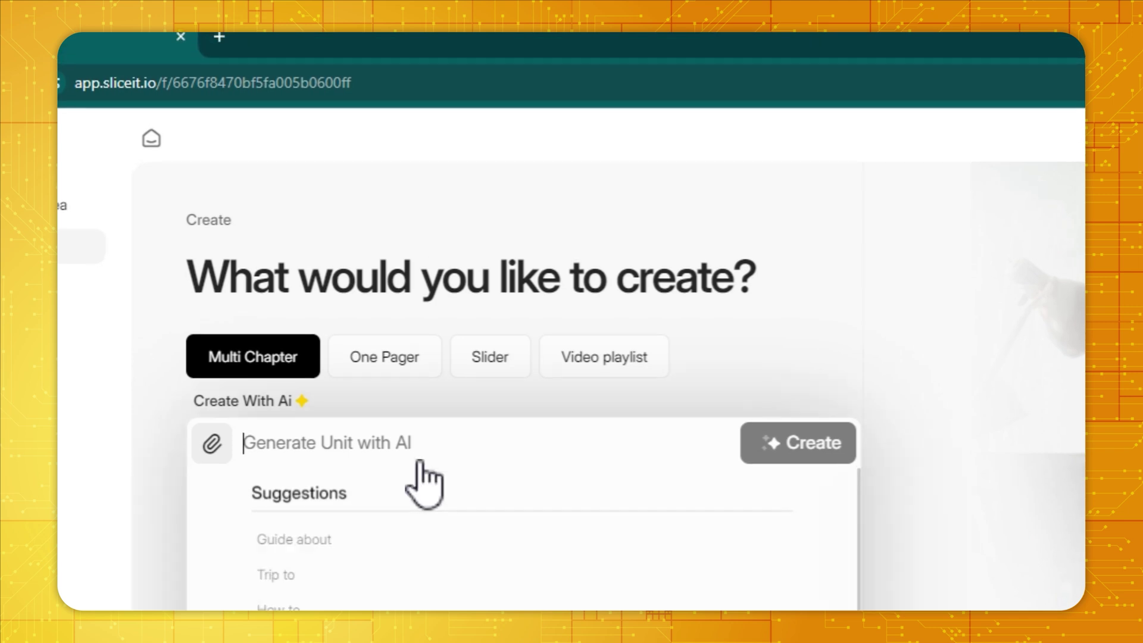
type("Insut")
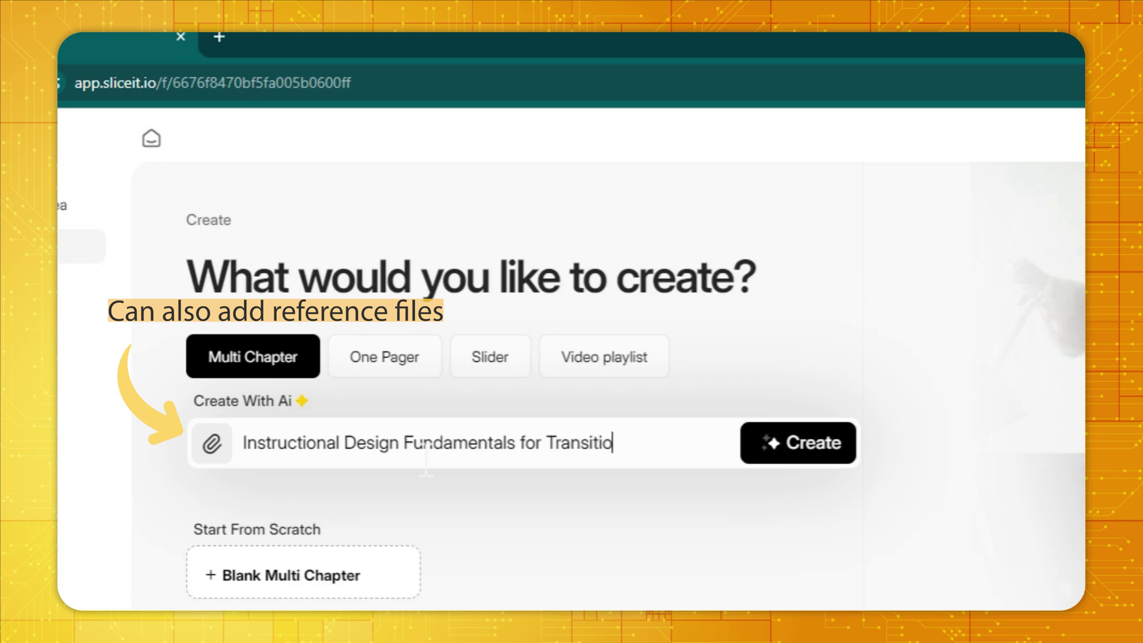
left_click(811, 458)
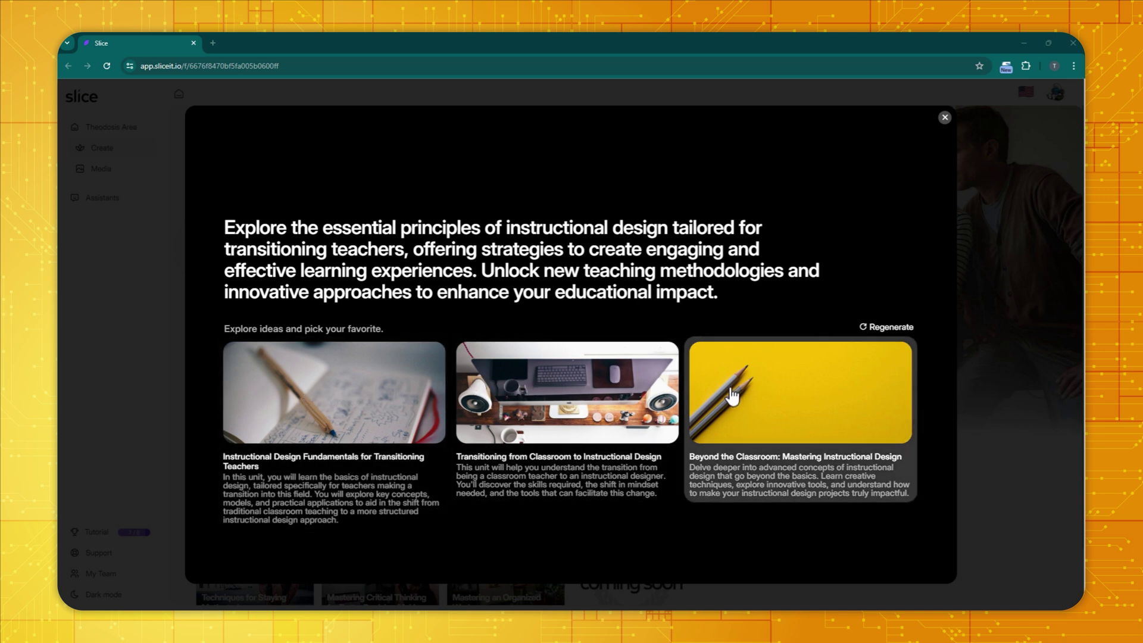
Pick the Transitioning from Classroom idea, include Adapting Teaching Methods and Instructional Design Principles, and rename a chapter 'Summary'
left_click(603, 419)
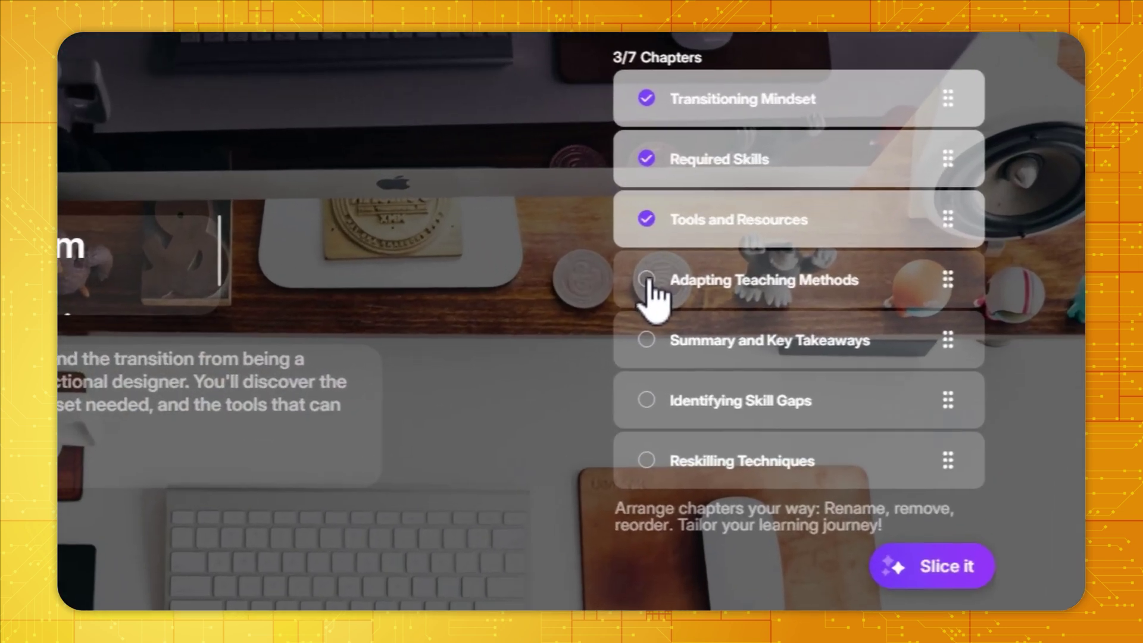
left_click(708, 329)
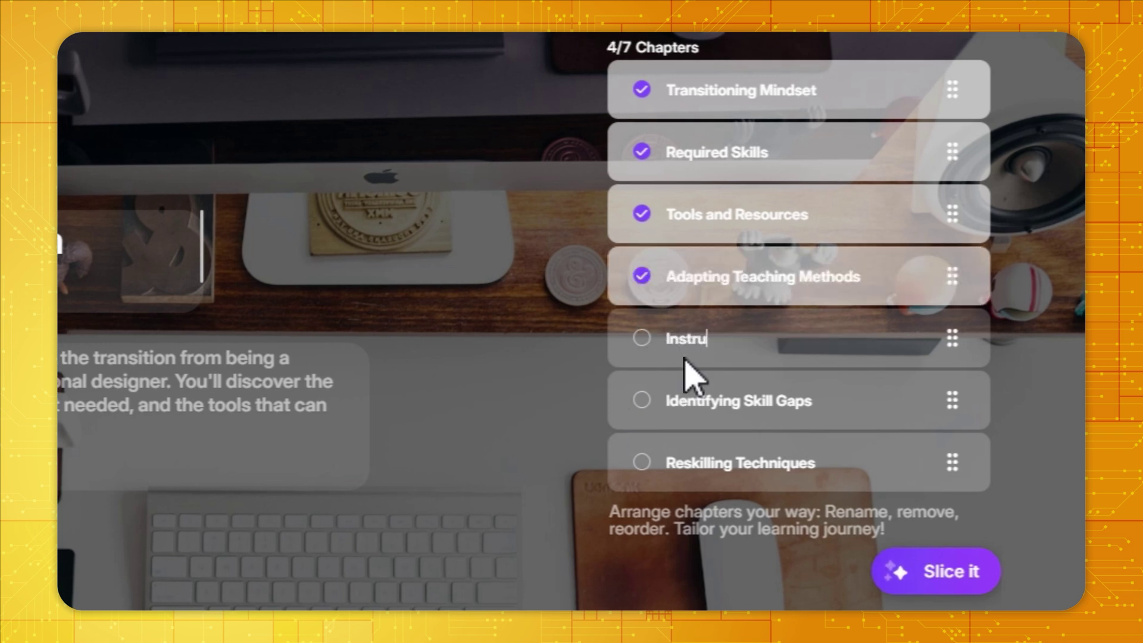
left_click(632, 338)
triple_click(719, 399)
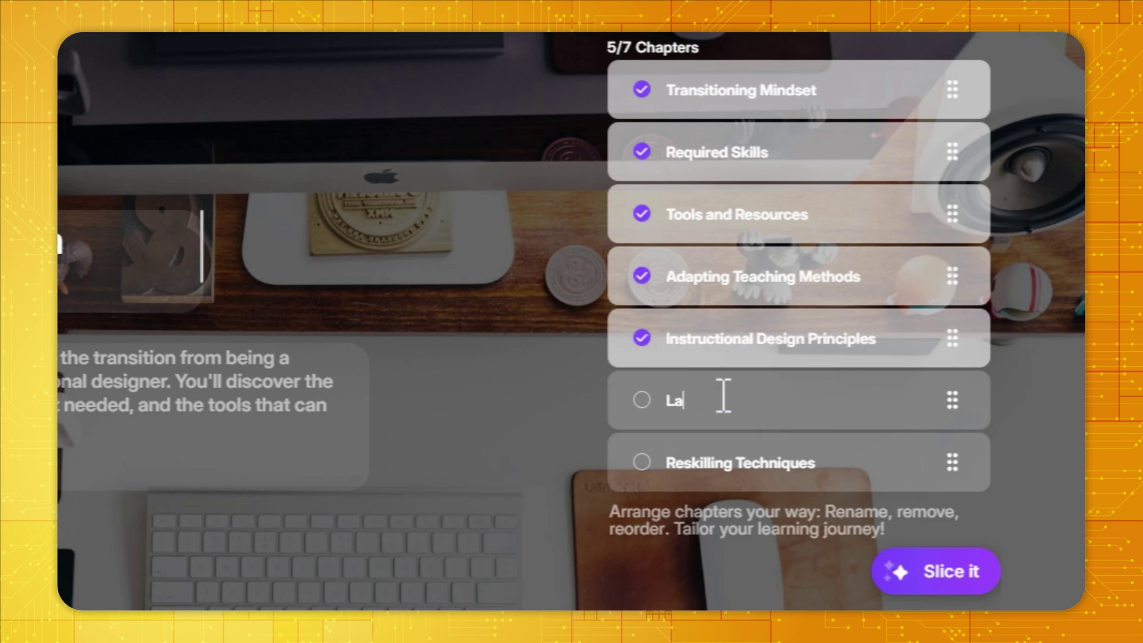
left_click(642, 400)
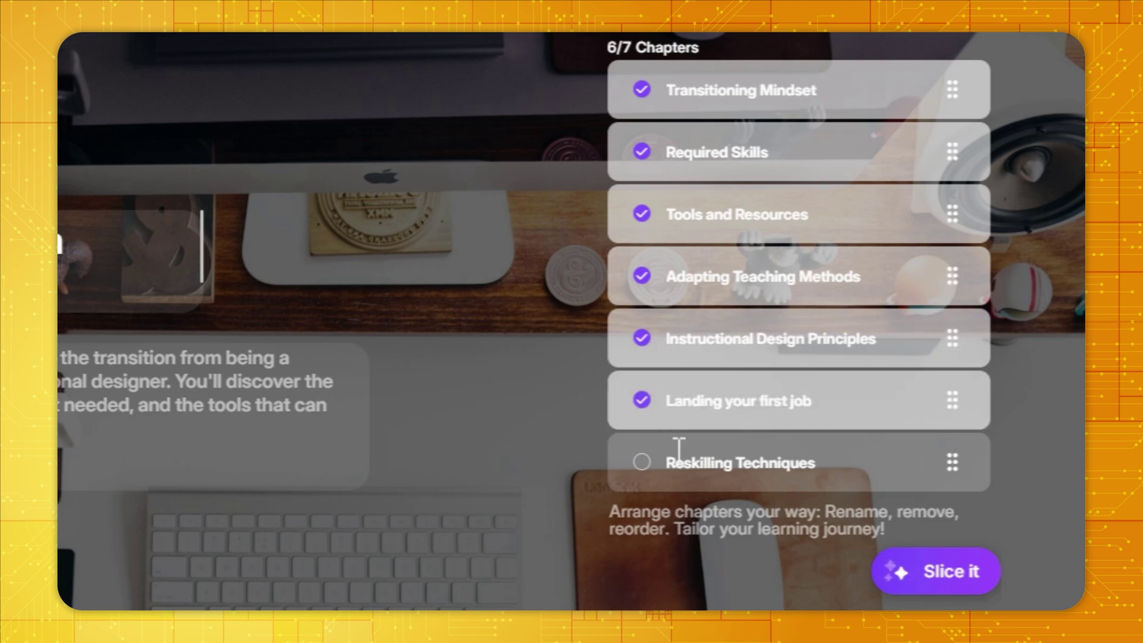
type("Summary")
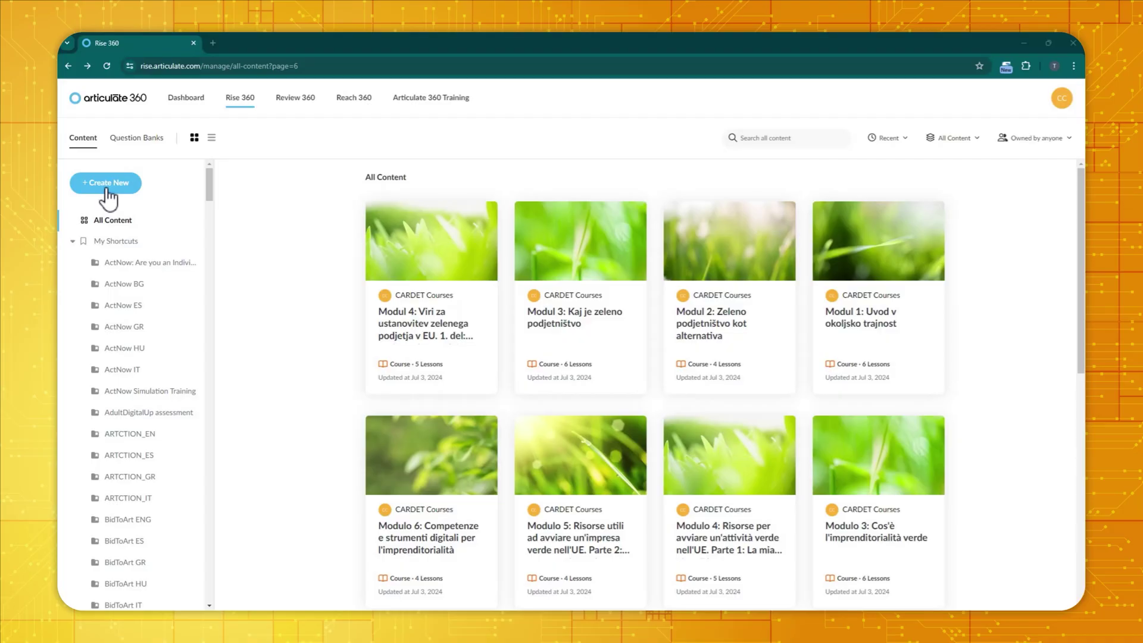
Open Create New in the Rise 360 content library to choose Course or Microlearning
left_click(106, 184)
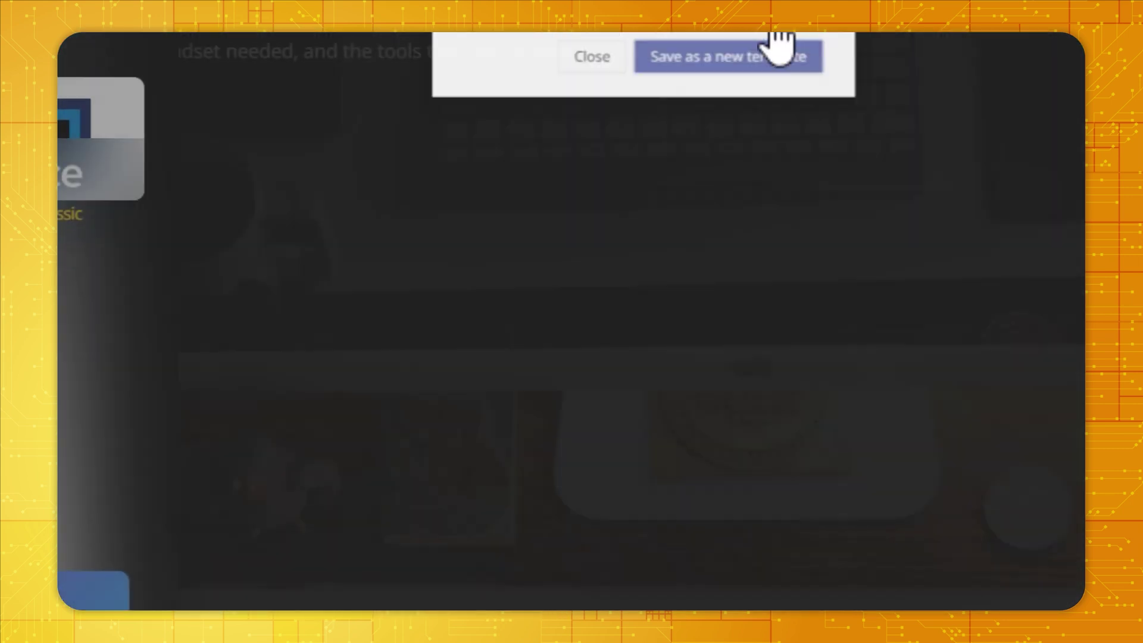
Save the style as a new Branded template and set its main colour to olive-gold #b5a127
left_click(792, 376)
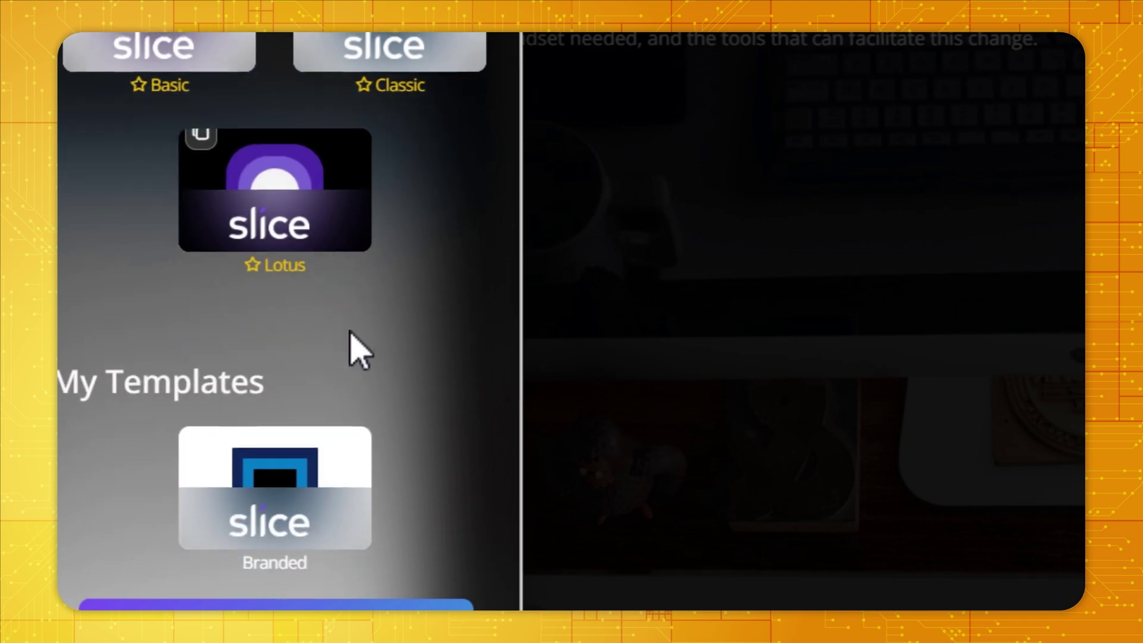
mouse_move(227, 517)
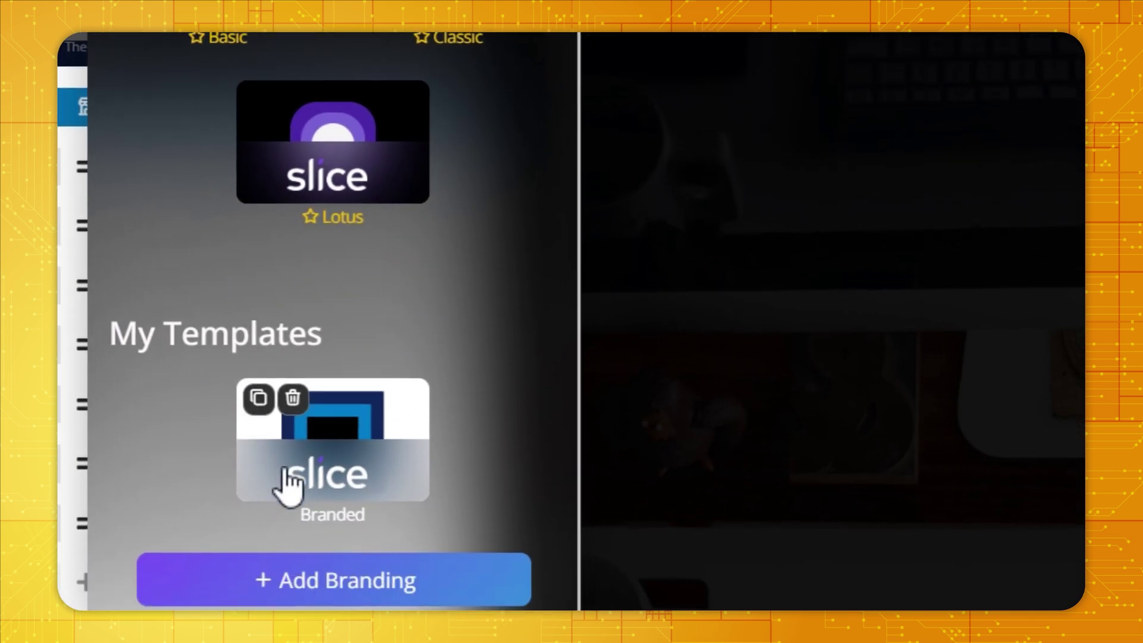
left_click(287, 483)
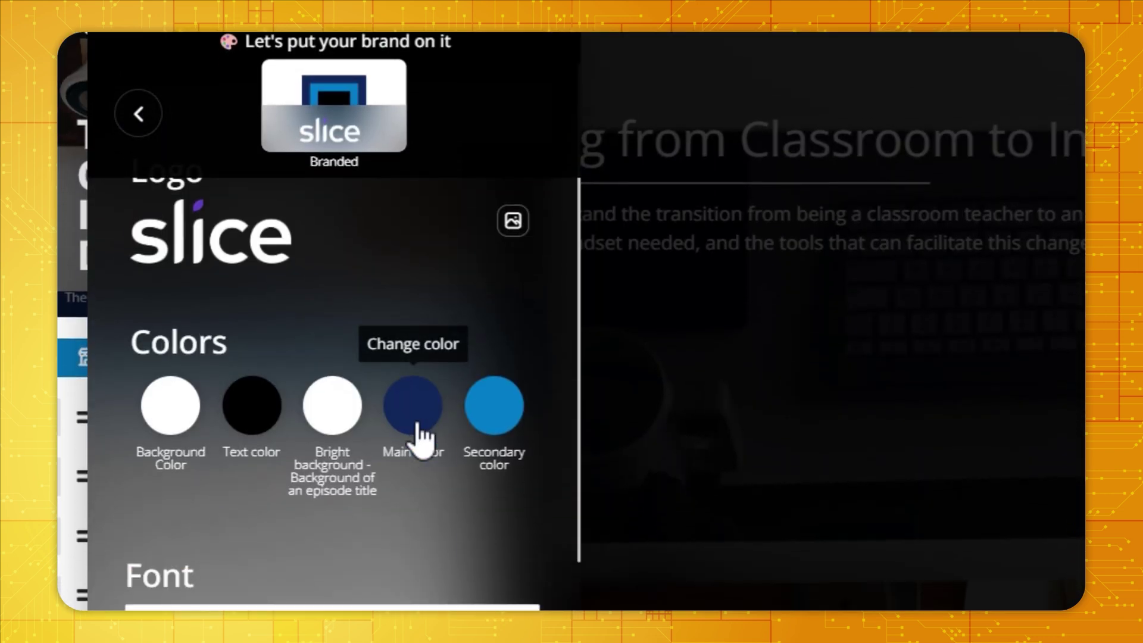
left_click(417, 424)
left_click(308, 458)
left_click(411, 337)
left_click(406, 334)
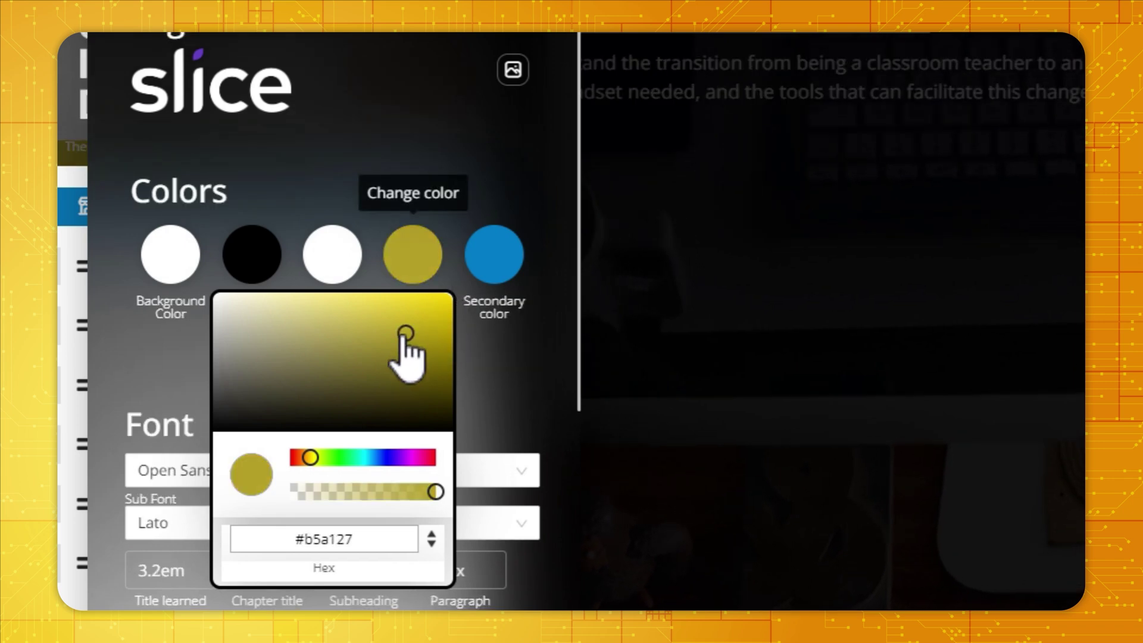
left_click(286, 217)
Make Prompt the main font and Arial the sub font, save the Branded template, and link it to the course
left_click(259, 470)
left_click(179, 549)
left_click(221, 523)
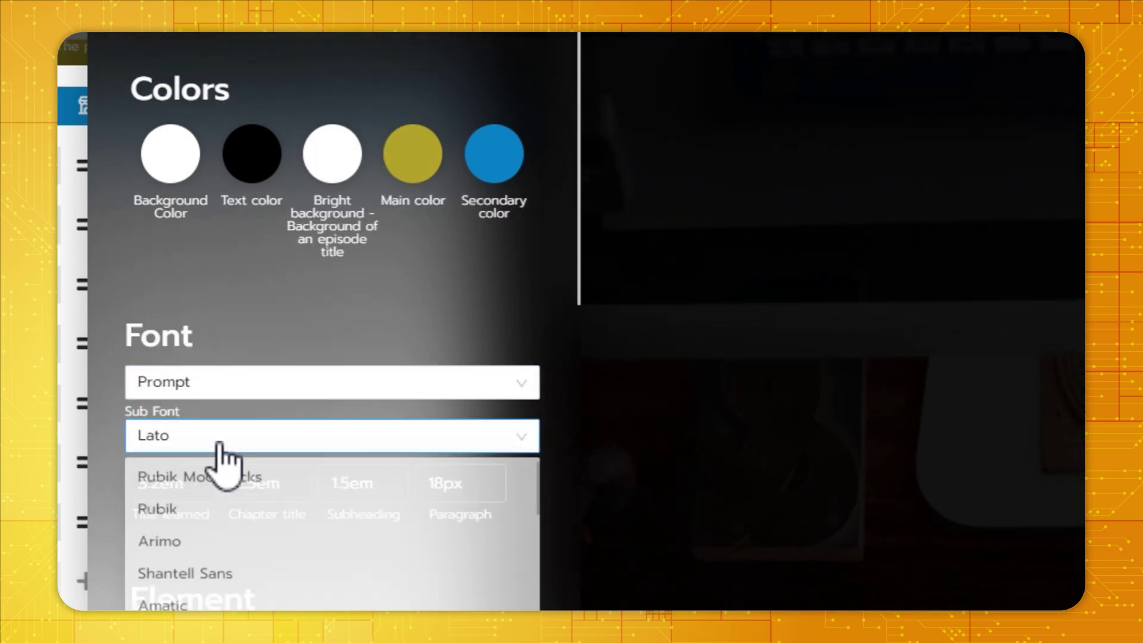
scroll(212, 357, "down", 3)
left_click(196, 335)
scroll(347, 234, "down", 6)
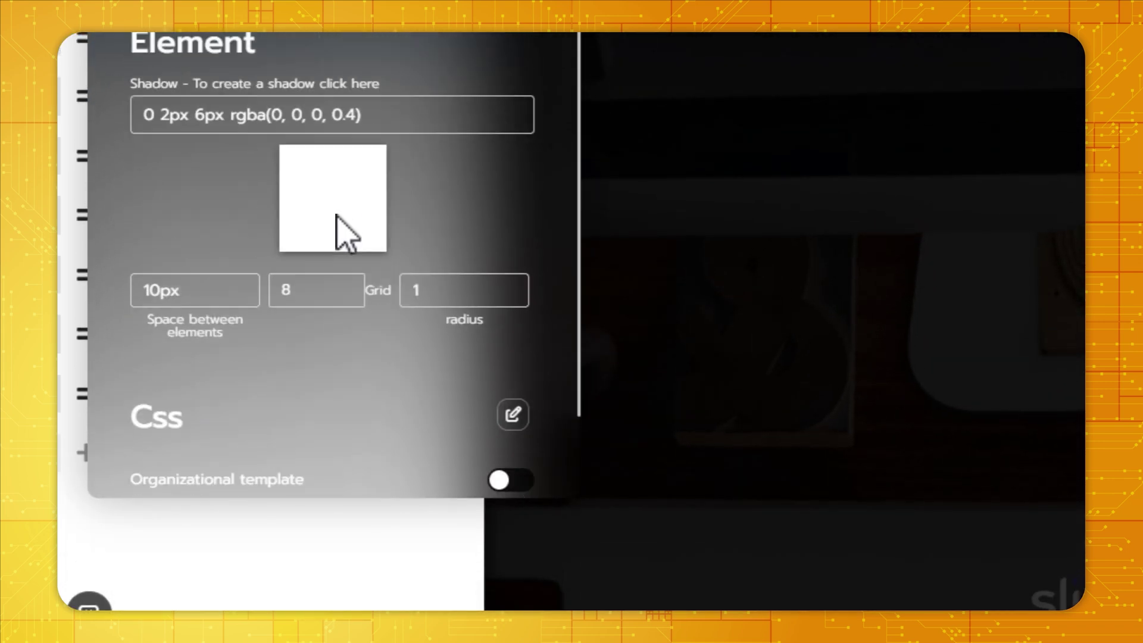
scroll(347, 233, "down", 3)
left_click(375, 422)
left_click(799, 196)
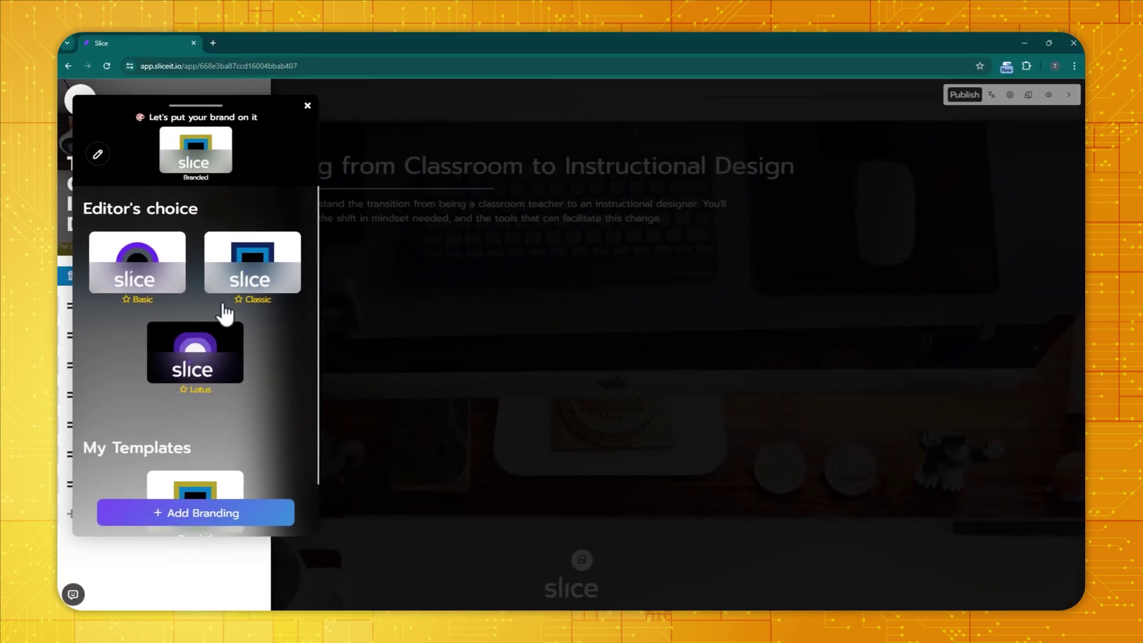
left_click(137, 262)
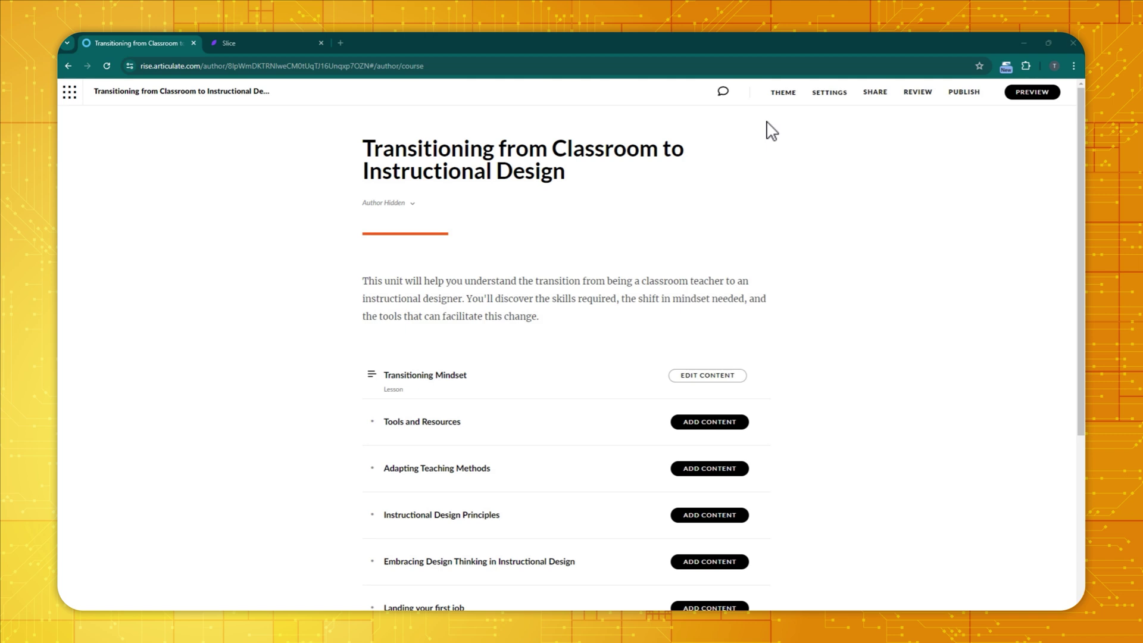
Replace the course's Rise theme with Apex and confirm the change
left_click(783, 93)
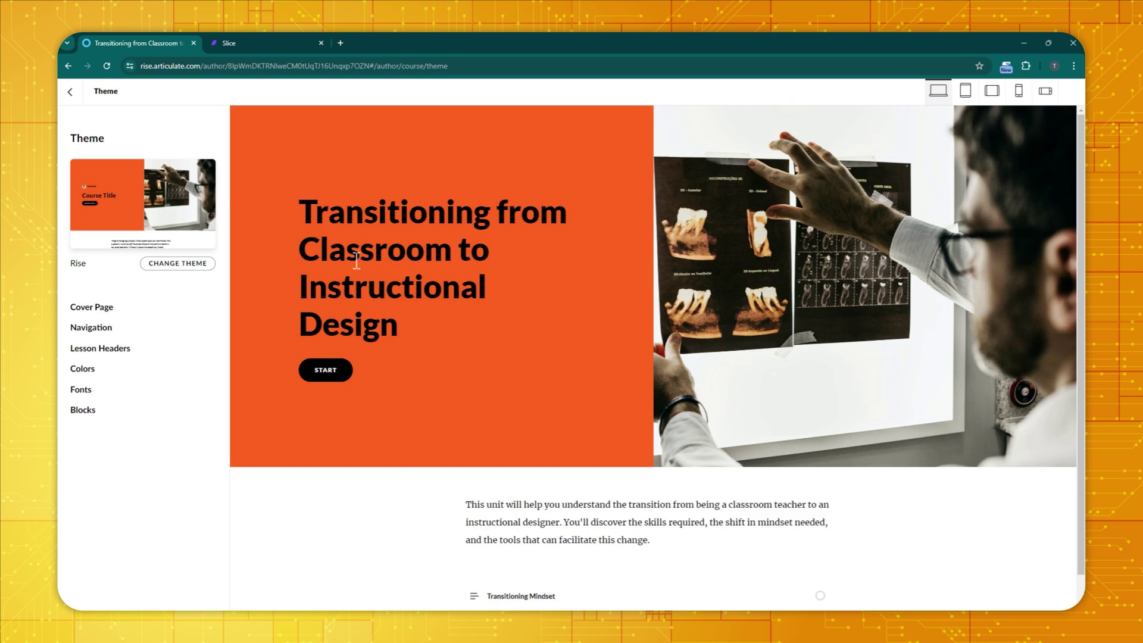
left_click(171, 269)
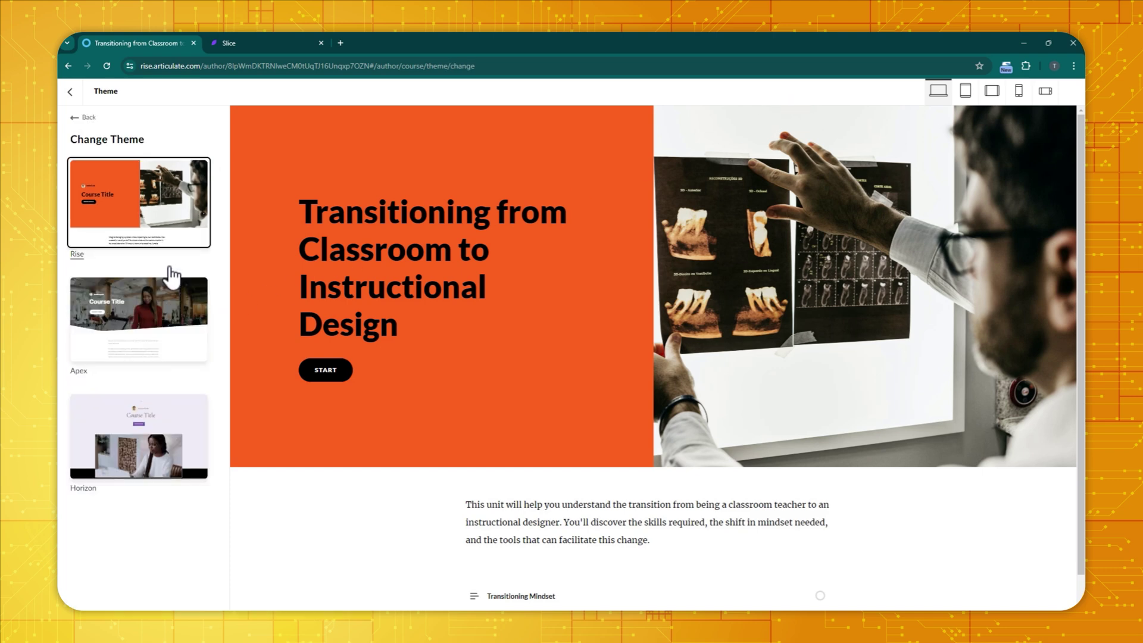
left_click(169, 307)
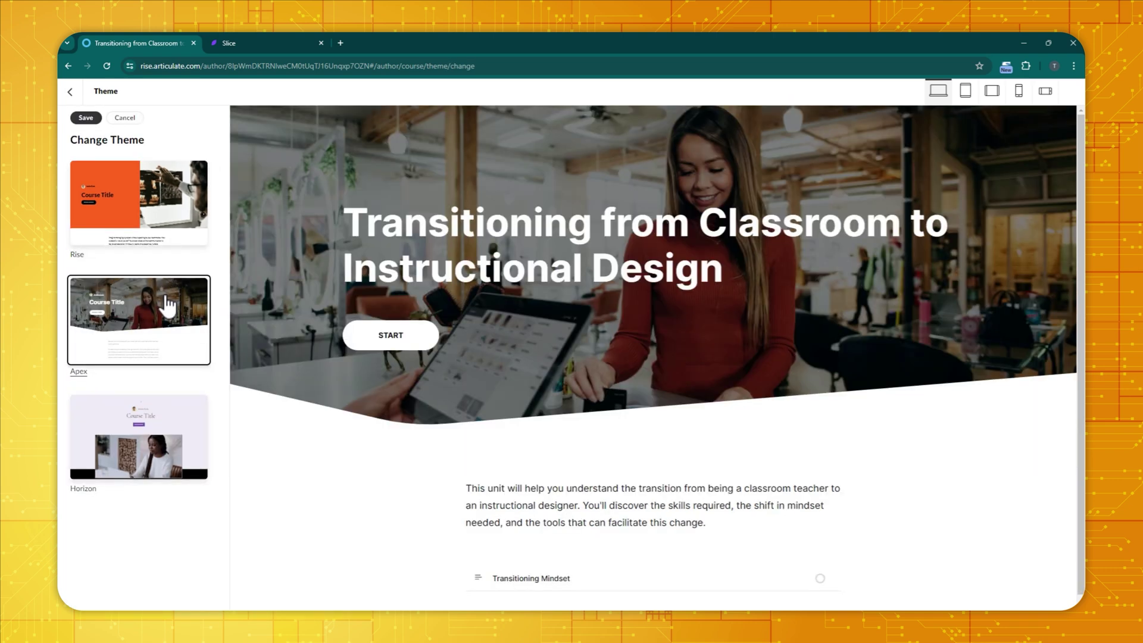
left_click(86, 118)
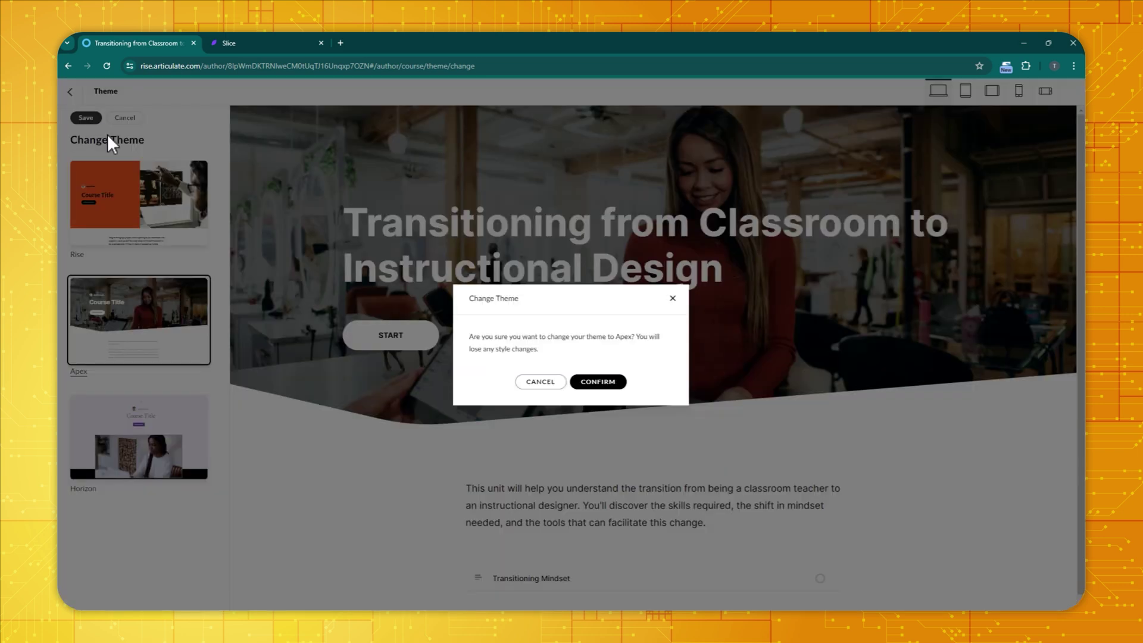
left_click(585, 383)
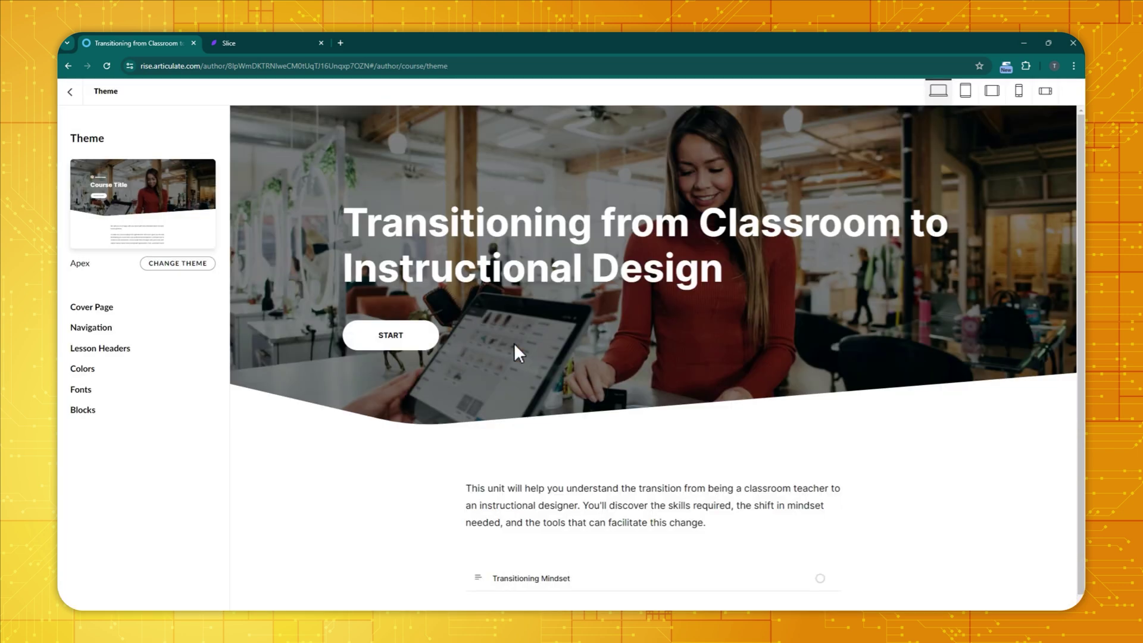
Apply and save the Split left image cover page layout
left_click(102, 311)
scroll(148, 360, "down", 5)
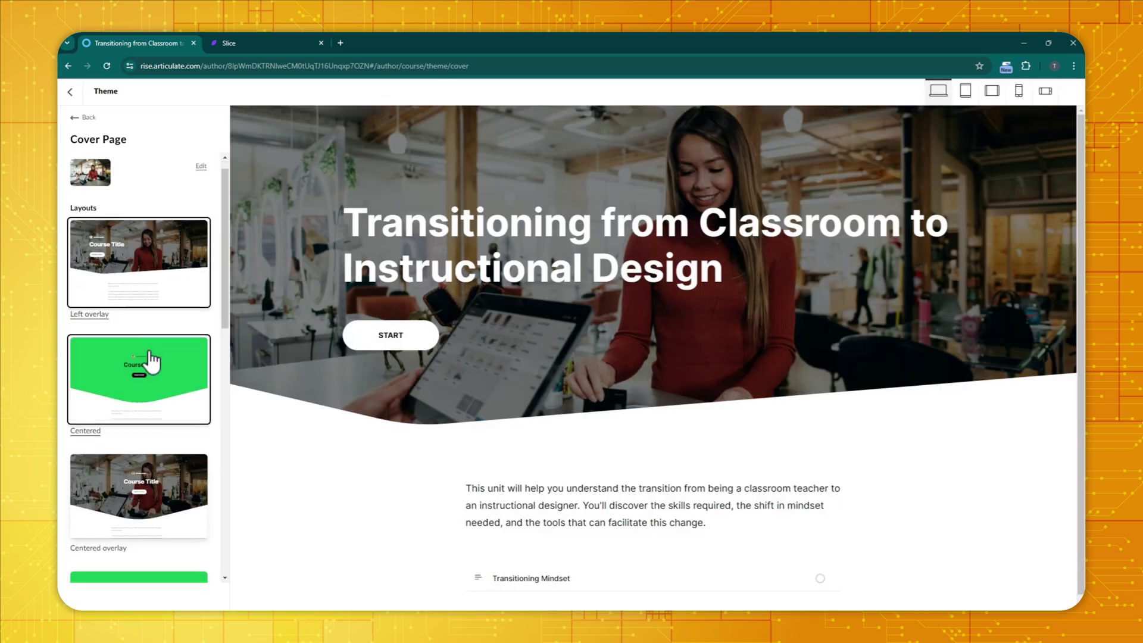
scroll(174, 395, "down", 6)
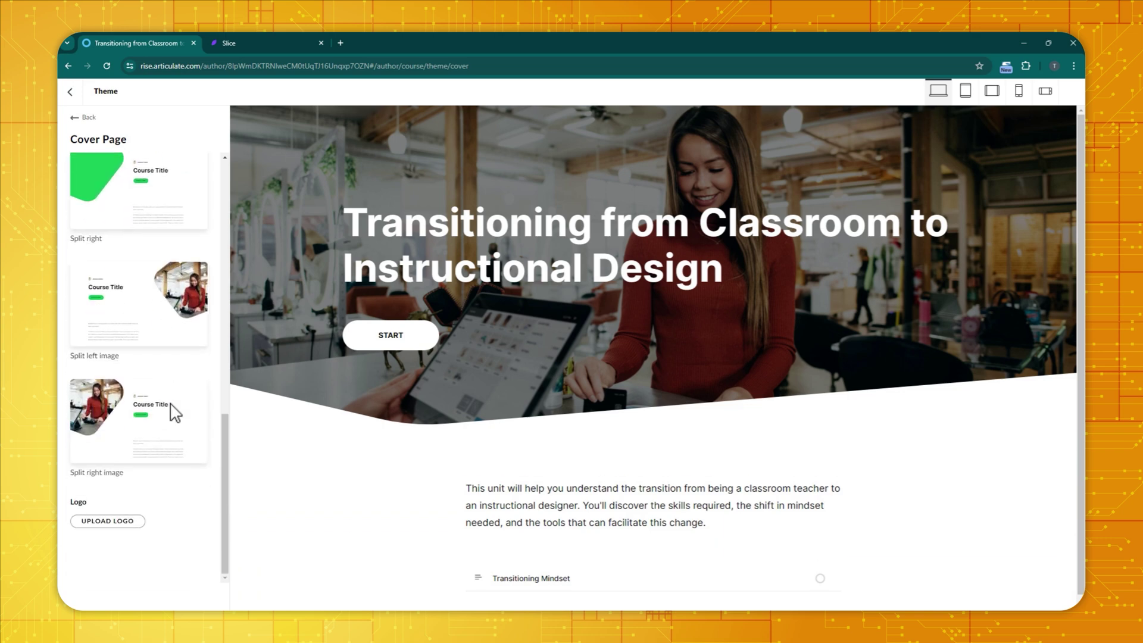
left_click(178, 376)
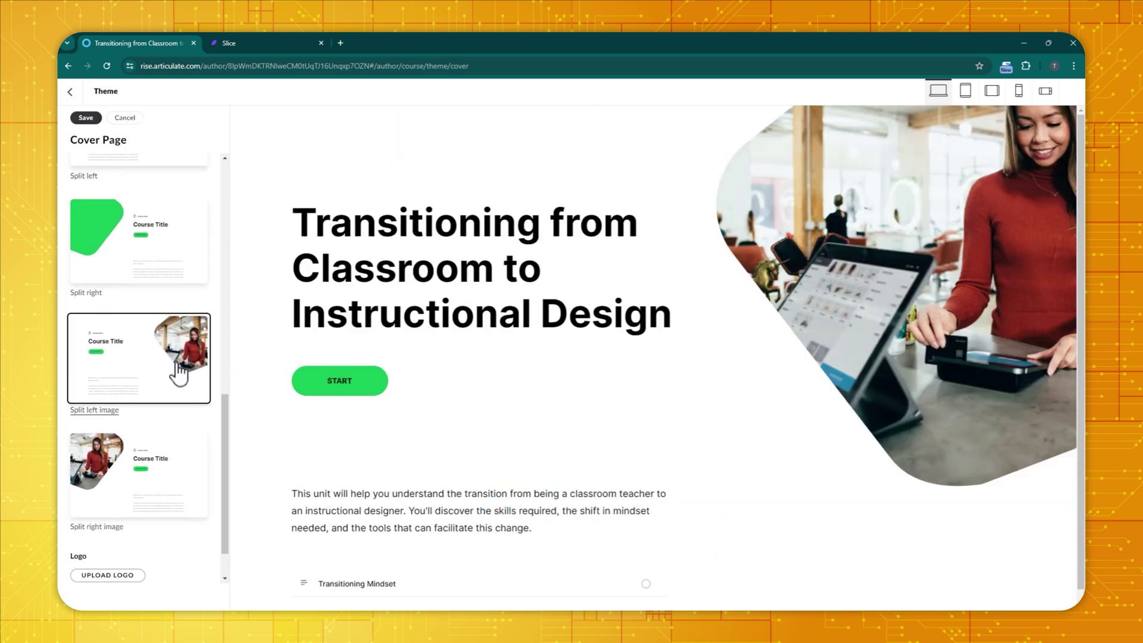
left_click(85, 119)
Set the navigation style to Light with image and save it
left_click(102, 328)
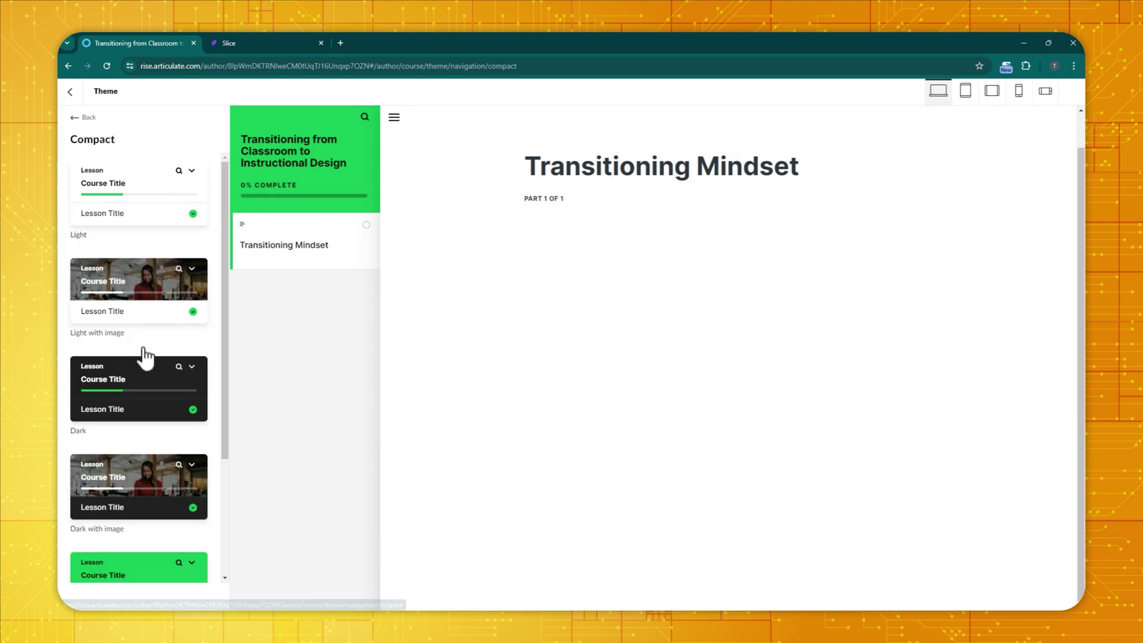
left_click(161, 302)
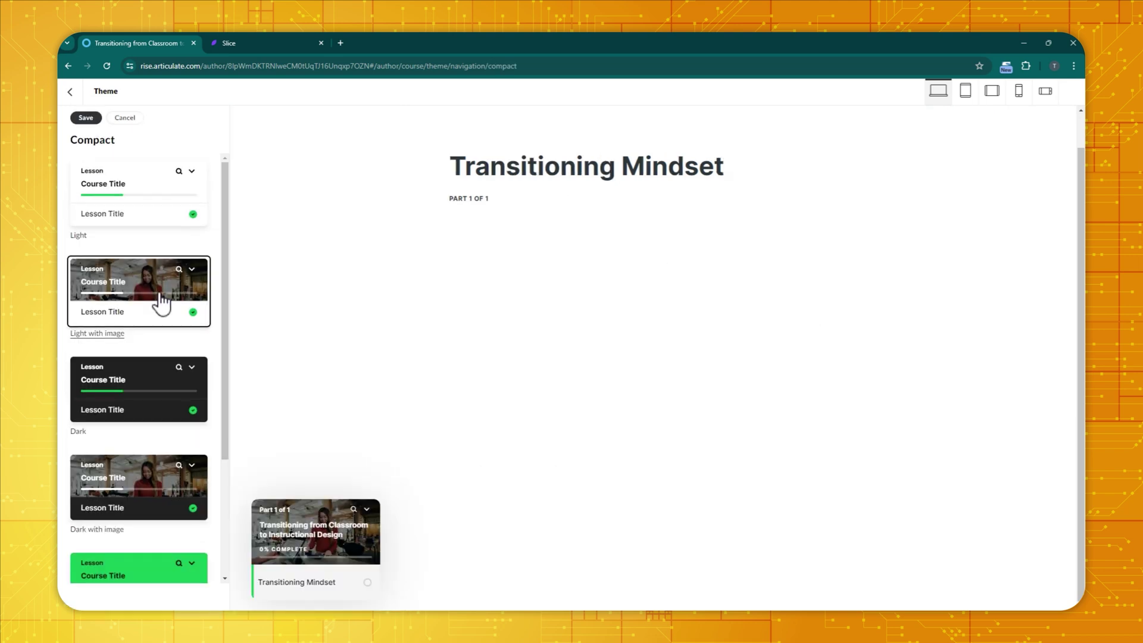
left_click(89, 119)
left_click(84, 117)
Try the Theme and Theme tint lesson headers, then save the Dark lesson header style
left_click(110, 361)
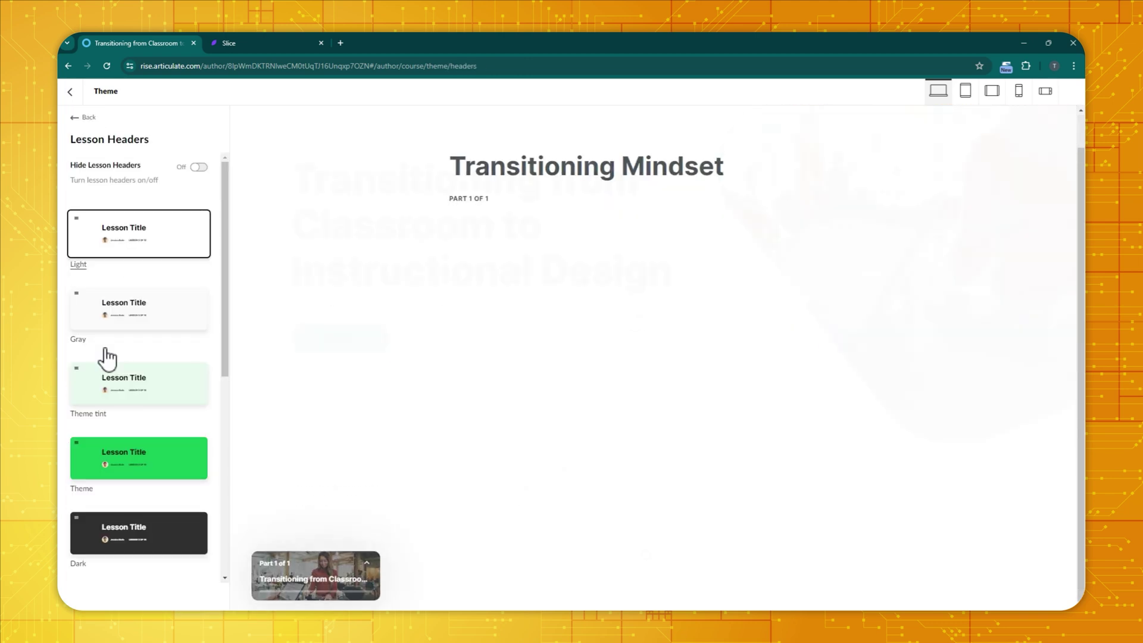
left_click(179, 443)
left_click(186, 390)
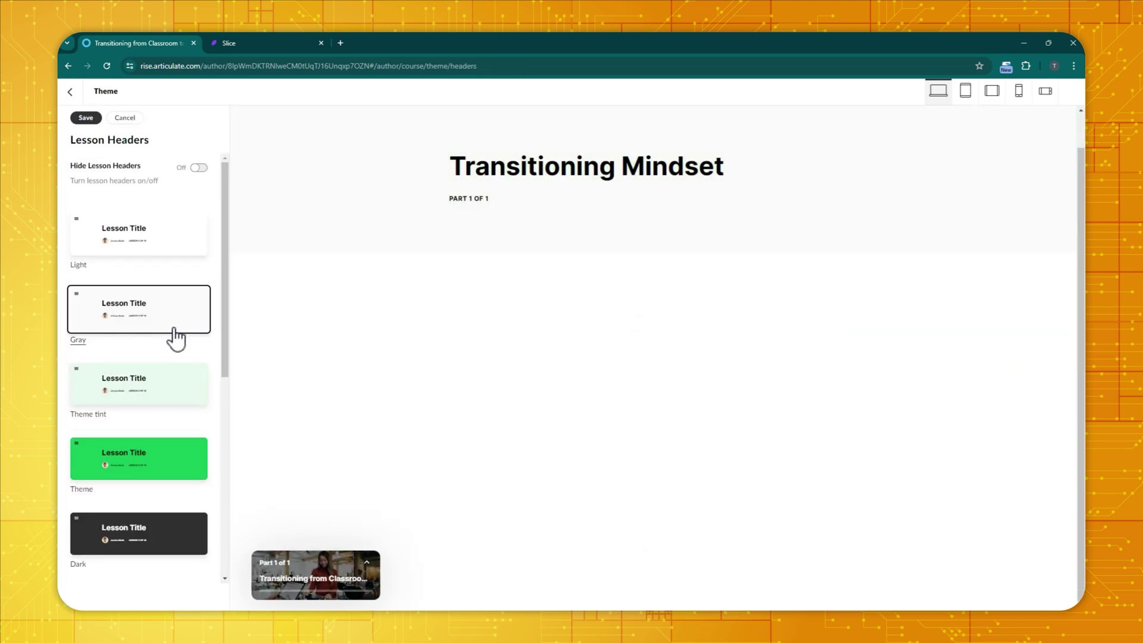
left_click(162, 533)
left_click(86, 118)
left_click(83, 117)
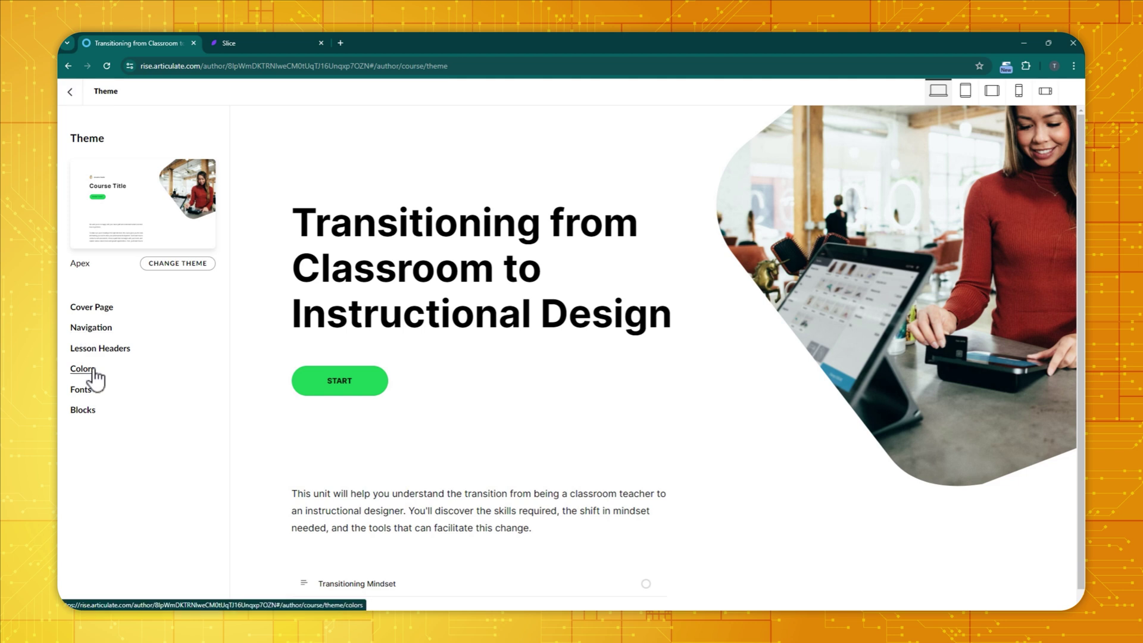
Save the Sky theme colour and bring up the recommended font pairings
left_click(84, 369)
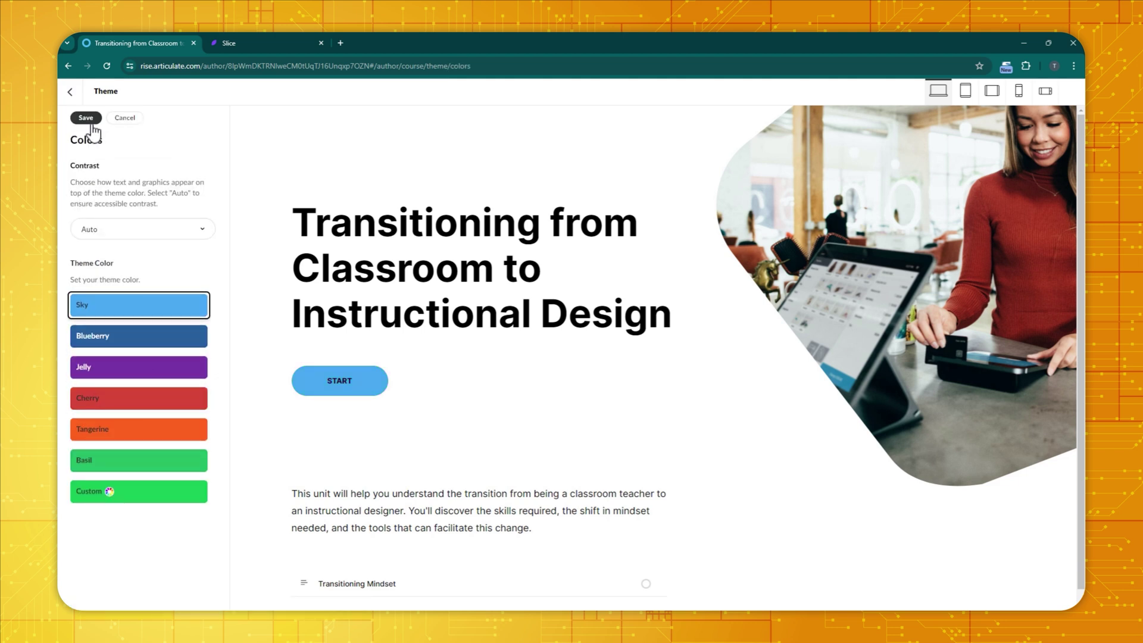
left_click(86, 118)
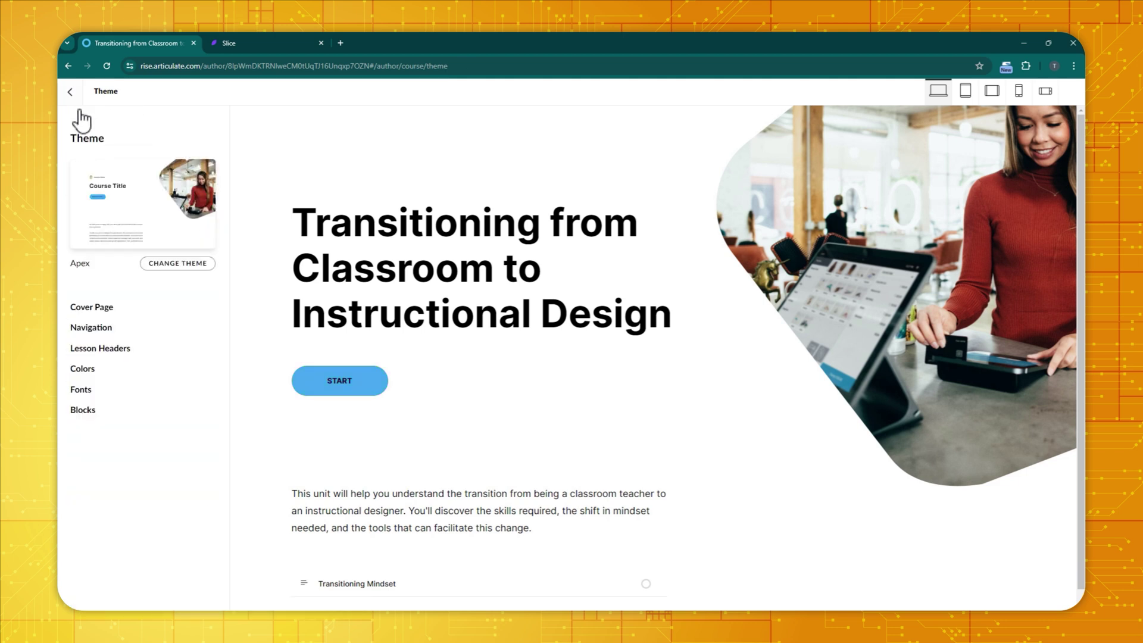
left_click(81, 391)
scroll(149, 326, "down", 3)
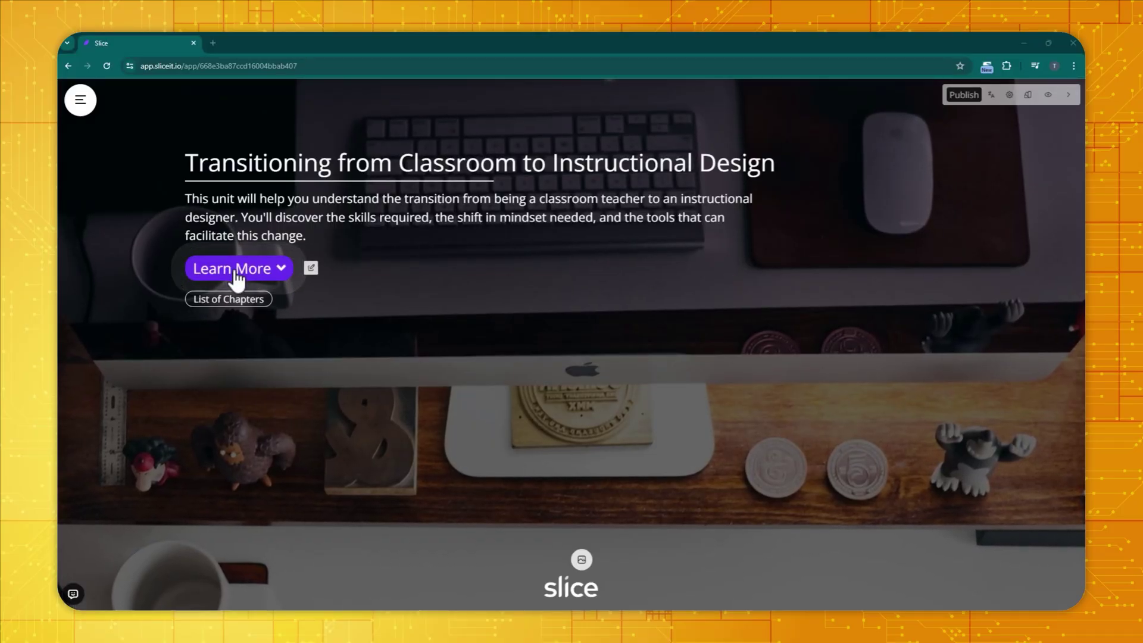
Read through the first chapter, Required Skills and Tools and Resources, reaching Adapting Teaching Methods
left_click(237, 271)
scroll(367, 354, "down", 10)
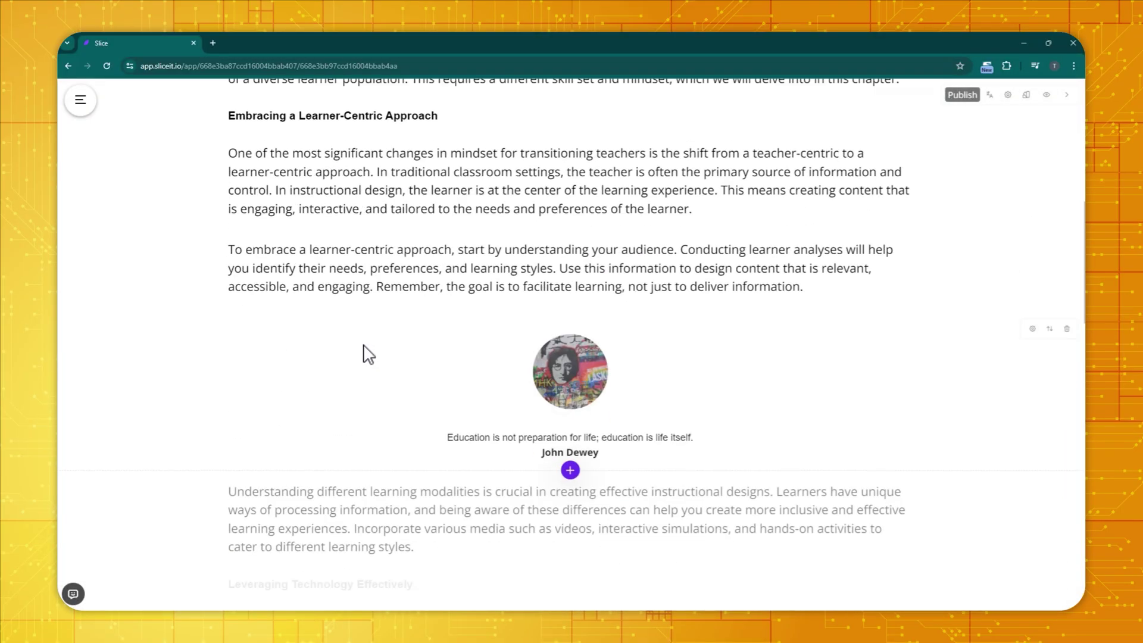
scroll(367, 353, "down", 15)
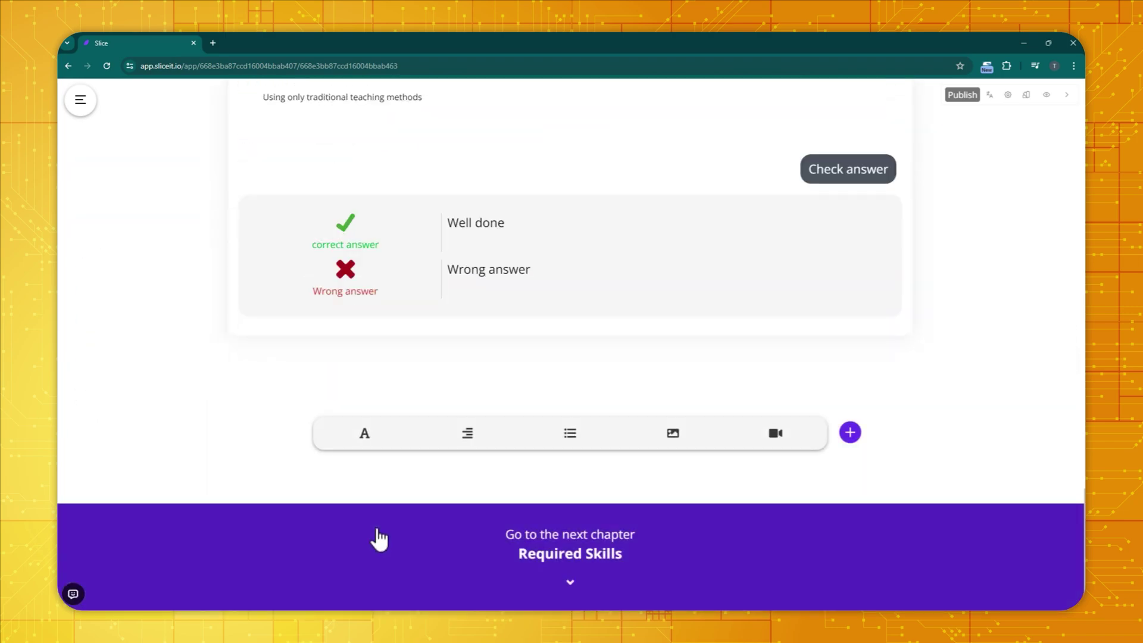
left_click(379, 539)
scroll(368, 506, "down", 20)
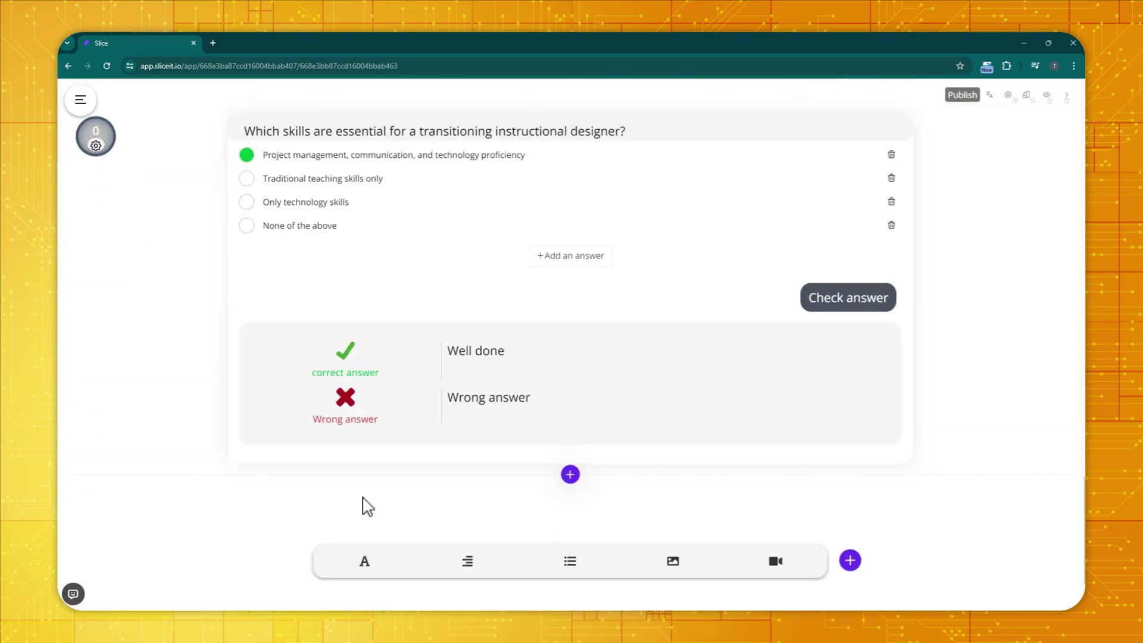
scroll(368, 507, "down", 3)
left_click(380, 533)
scroll(386, 523, "down", 15)
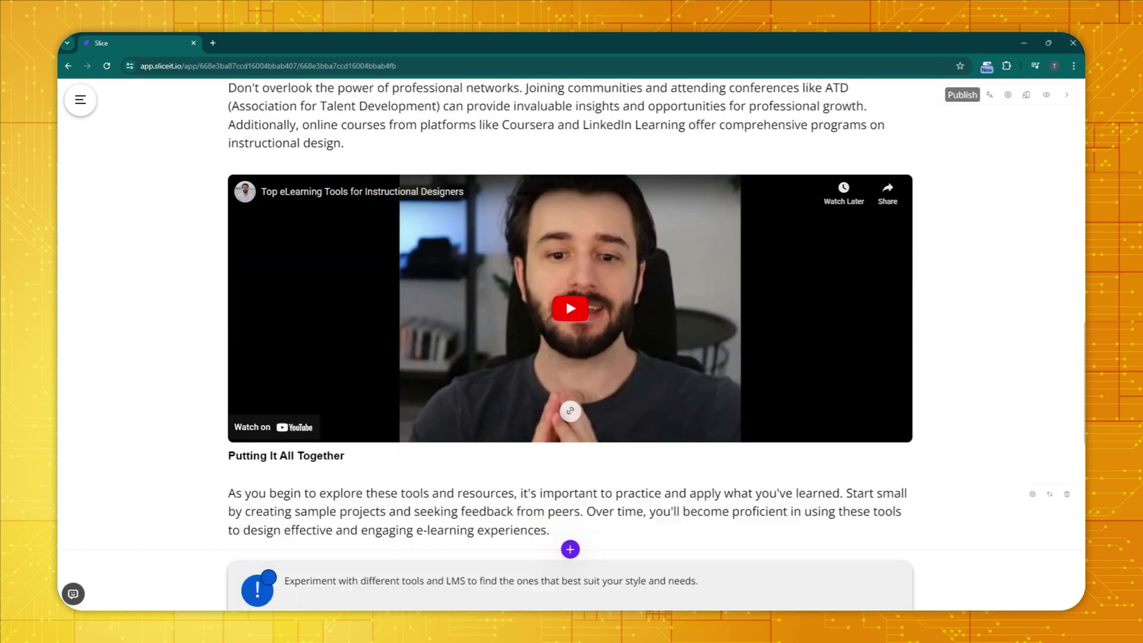
scroll(388, 520, "down", 10)
left_click(375, 528)
scroll(379, 530, "down", 10)
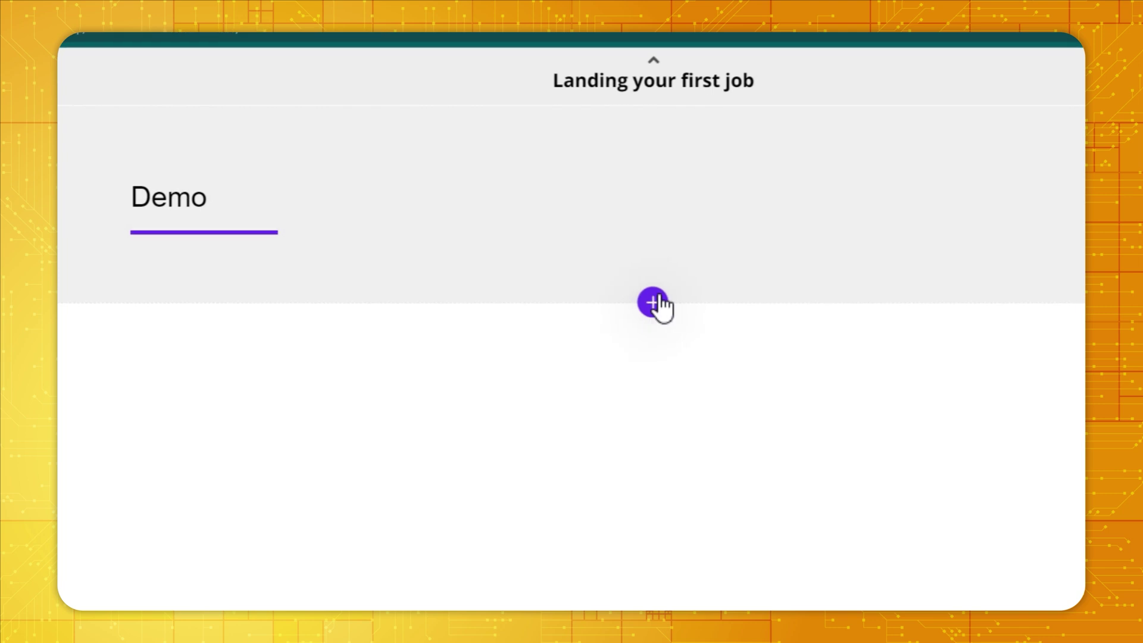
Browse the Text, Media and Questions block templates, then insert a Conversation block
left_click(663, 295)
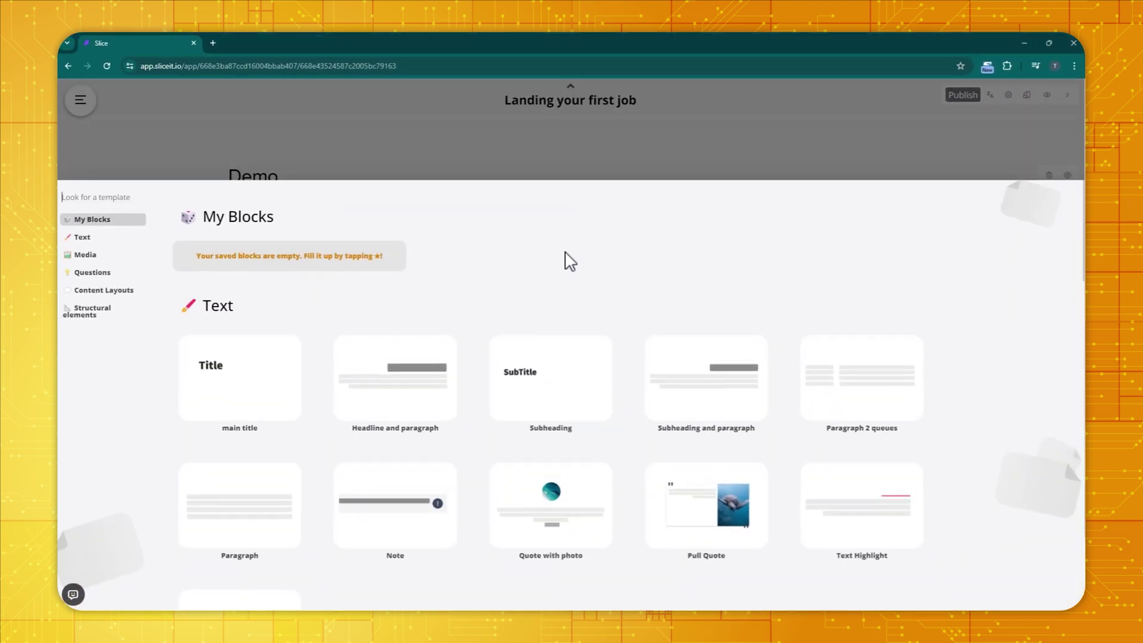
scroll(566, 267, "down", 2)
scroll(566, 266, "down", 1)
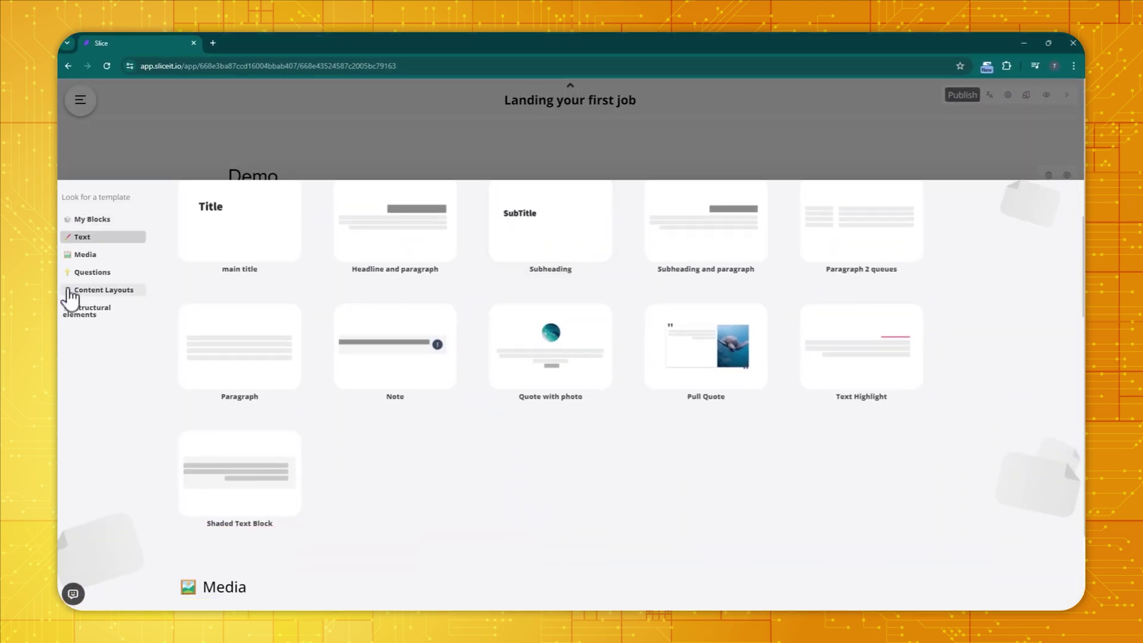
left_click(94, 258)
scroll(266, 325, "down", 4)
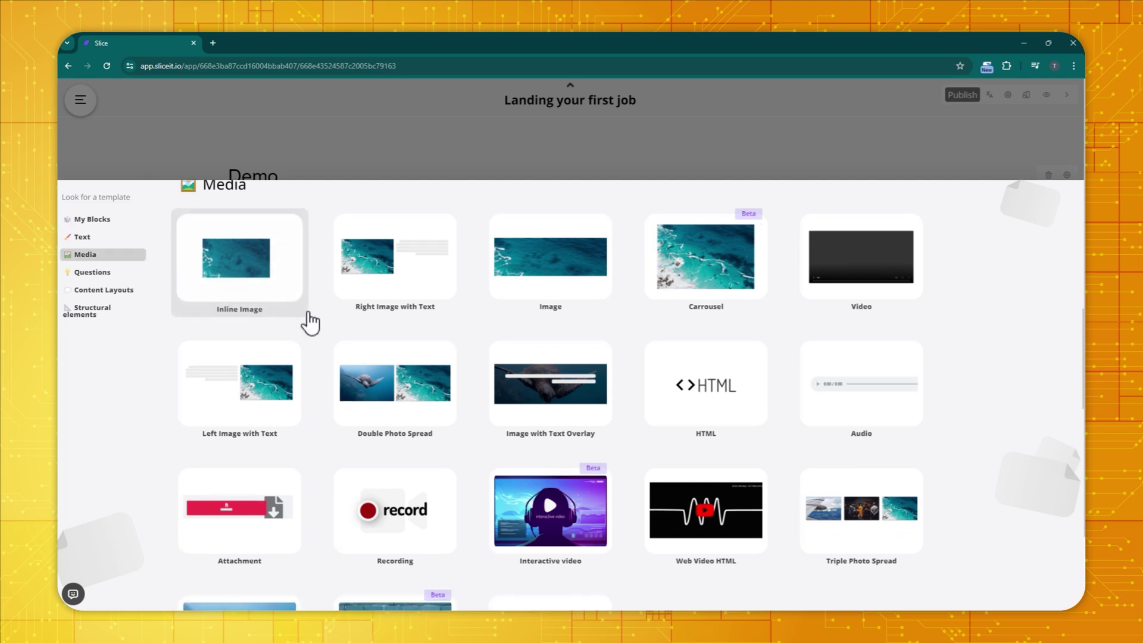
left_click(113, 277)
scroll(344, 336, "down", 6)
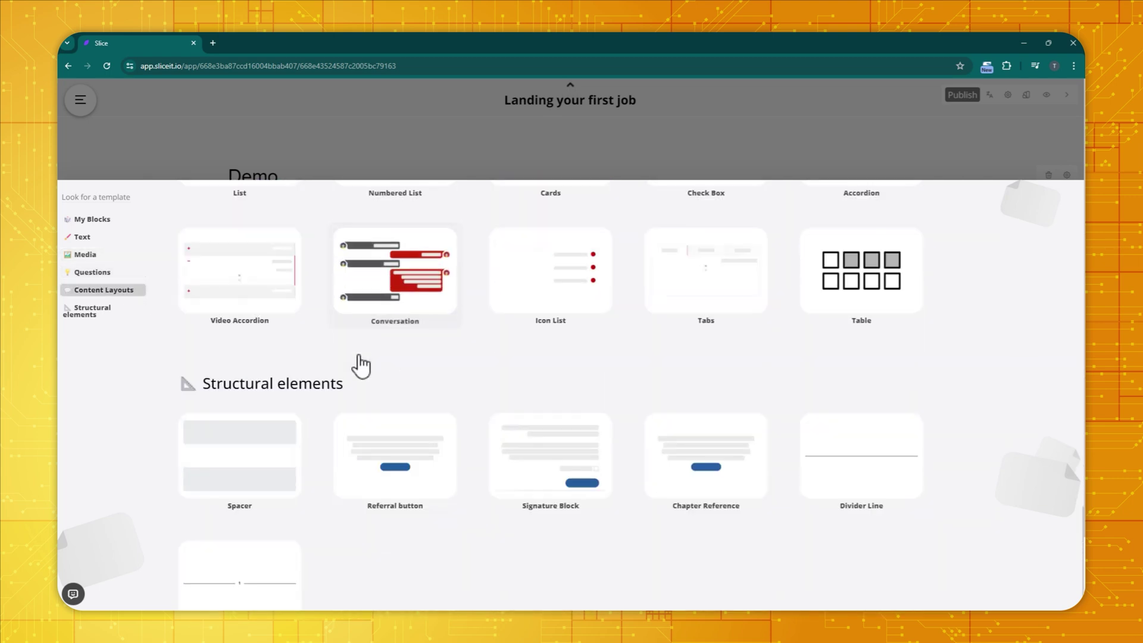
left_click(372, 309)
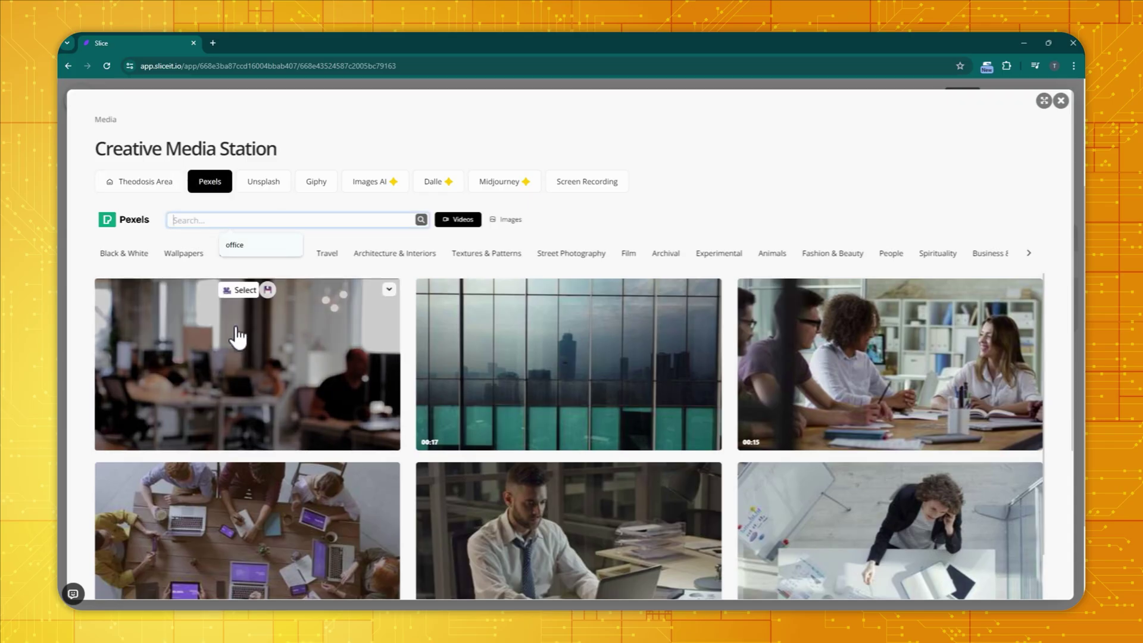
Set the first office Pexels video as background and add a text box with the animated-background caption
left_click(238, 296)
left_click(1064, 234)
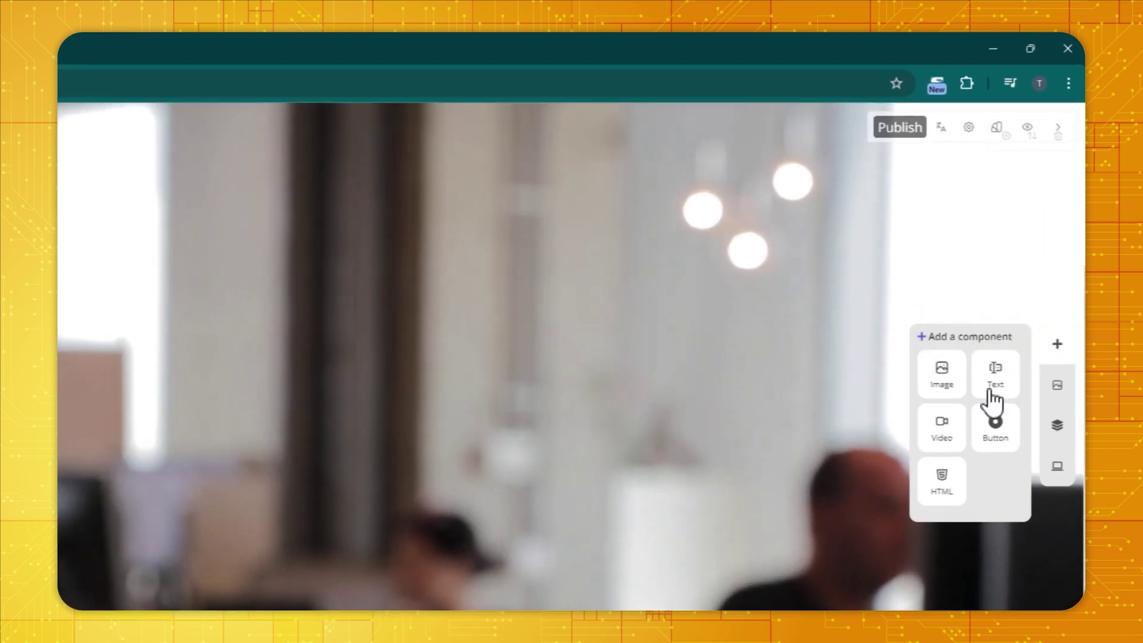
left_click(992, 400)
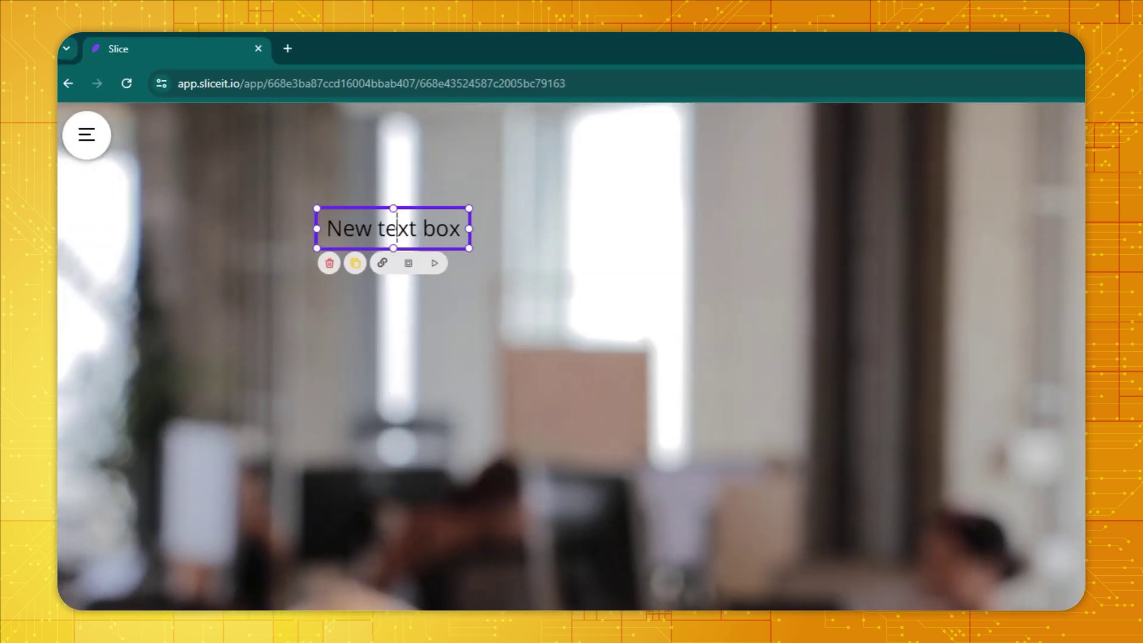
double_click(396, 228)
type("This is ")
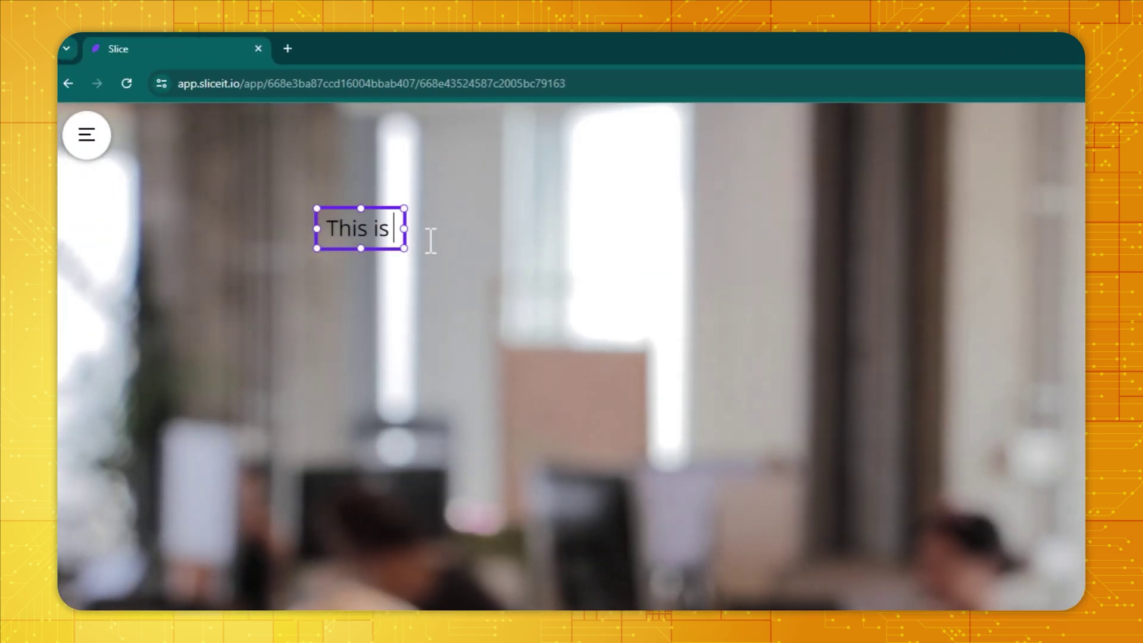
type("an animated background")
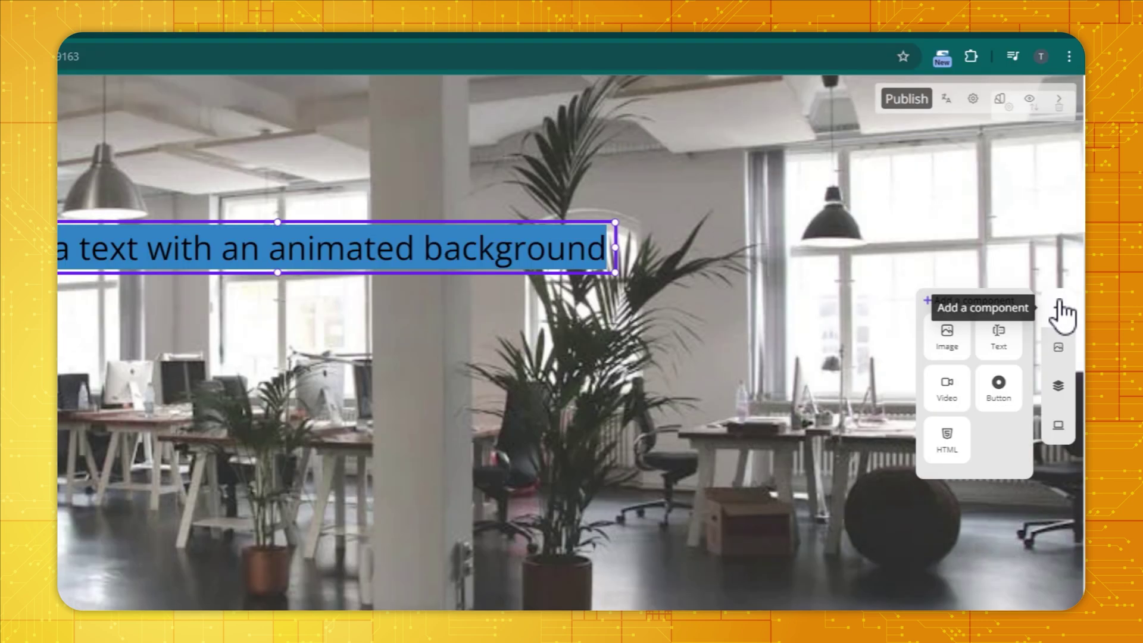
Add a linked press me button and give the caption a bounce animation
left_click(1005, 406)
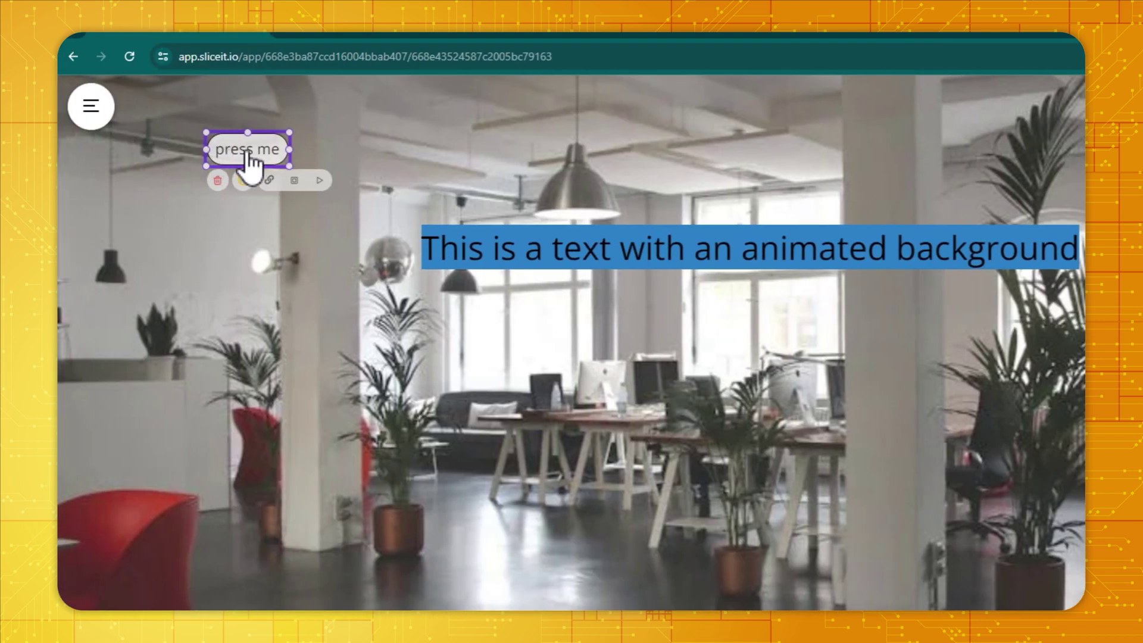
left_click(270, 181)
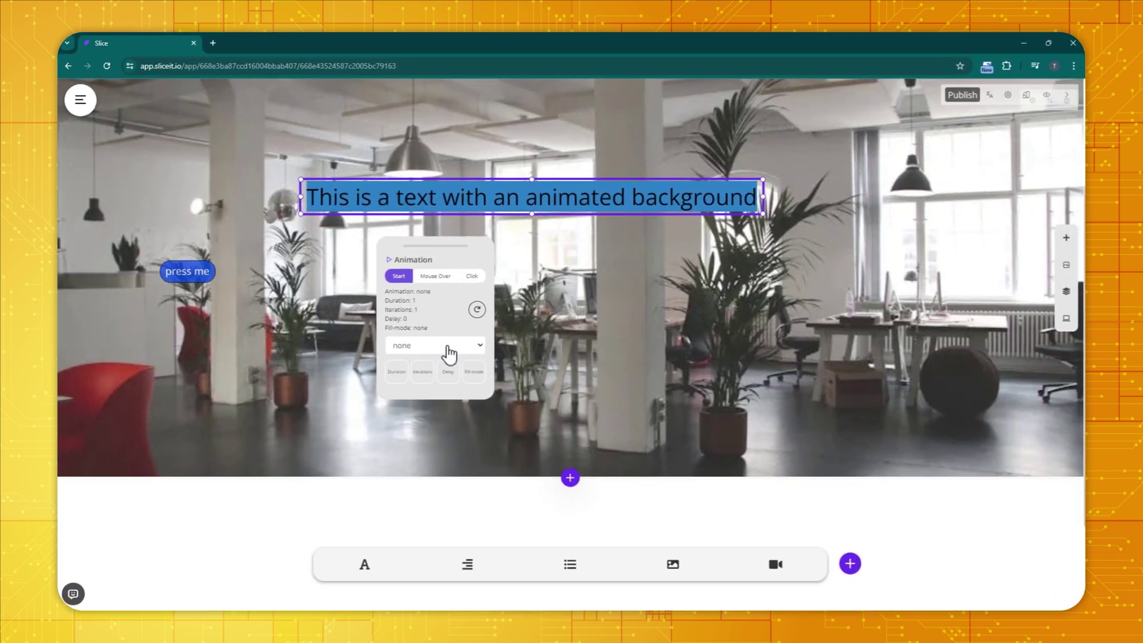
left_click(449, 351)
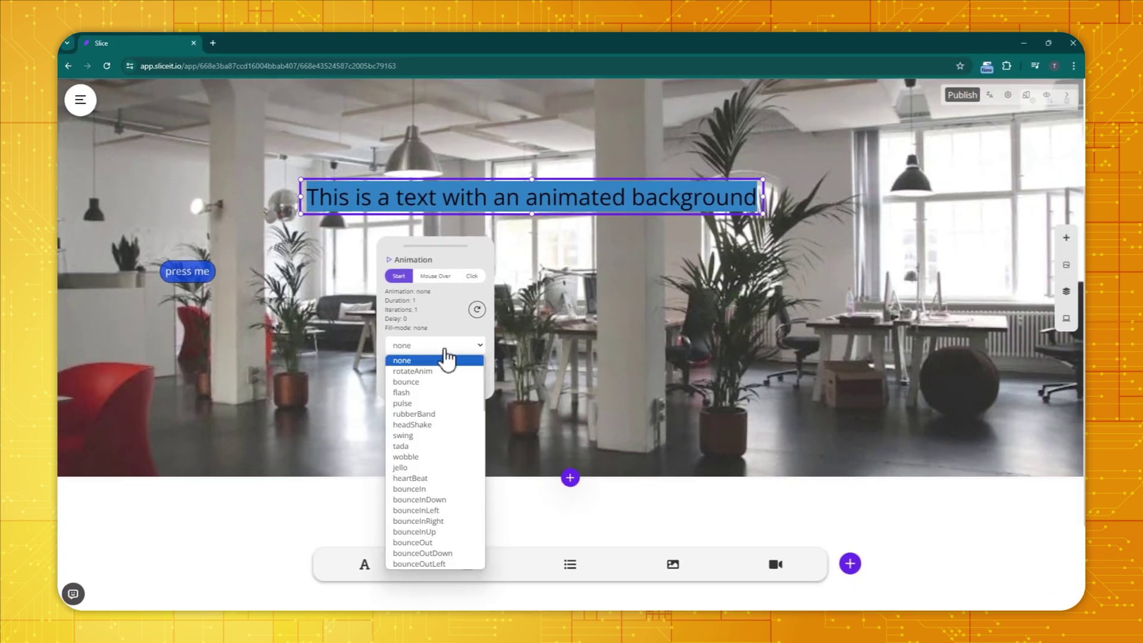
left_click(438, 382)
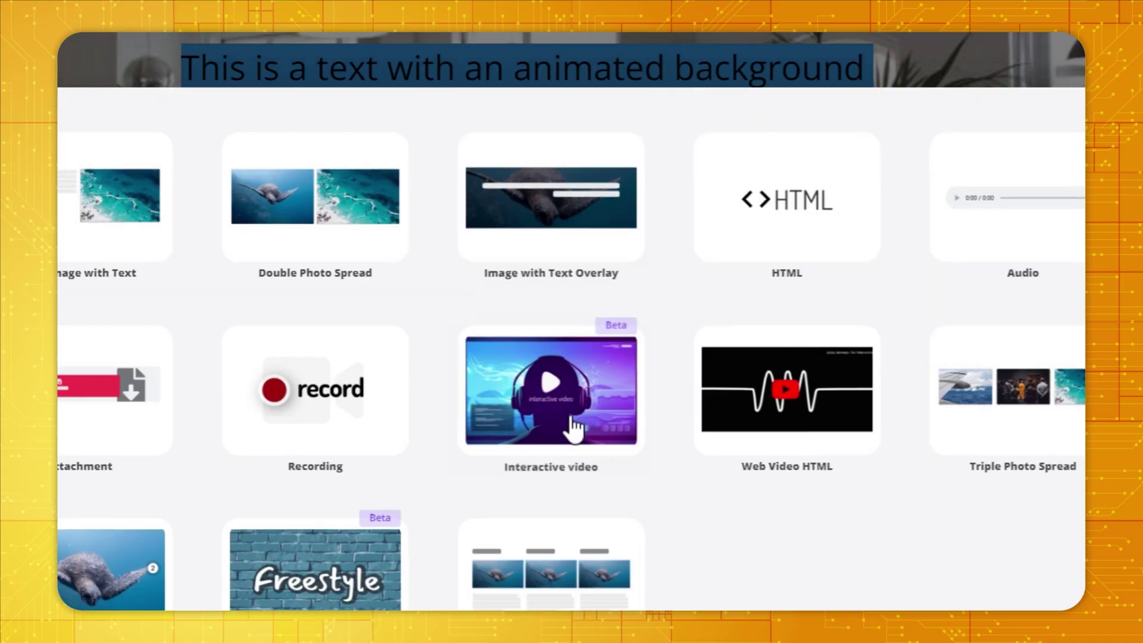
Add an interactive video with a single-choice question 'What did you just see?'
left_click(573, 428)
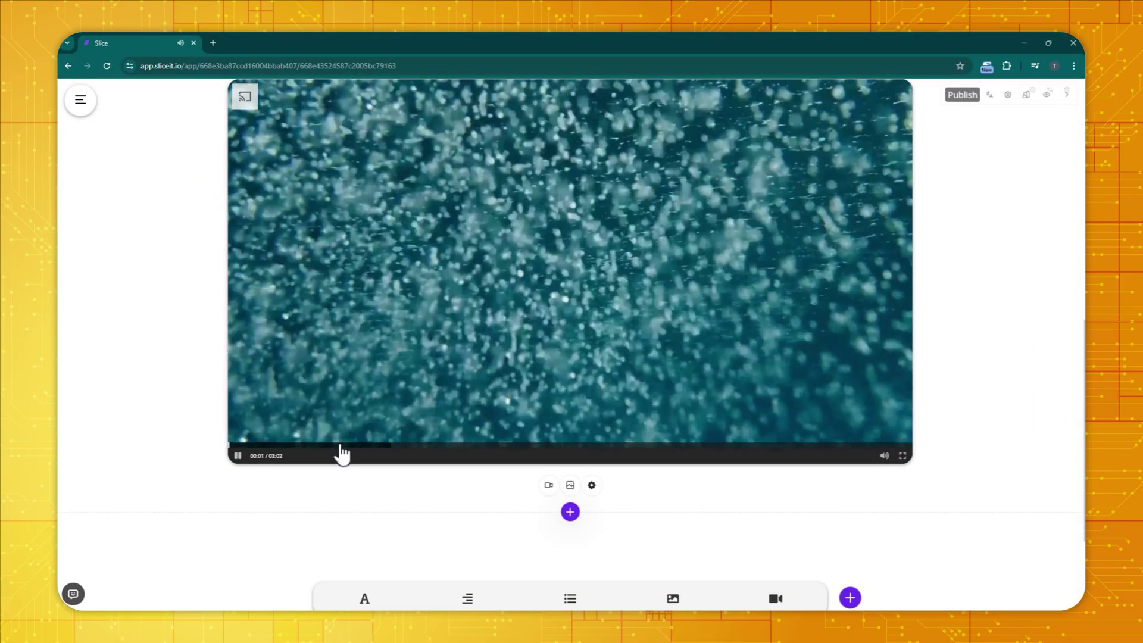
left_click(370, 455)
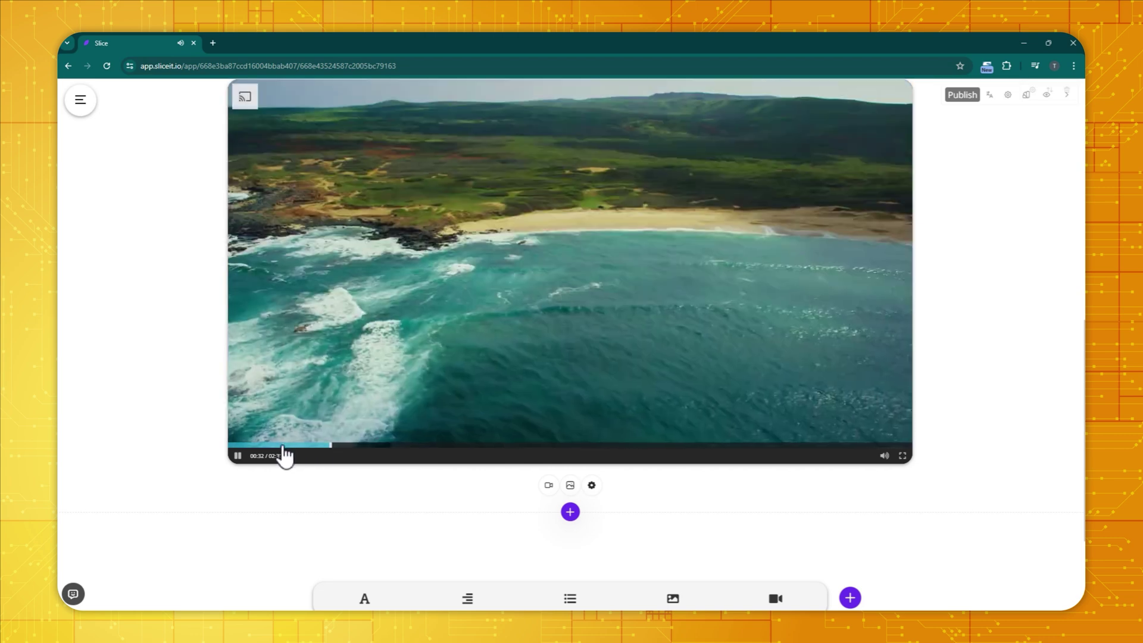
left_click(414, 268)
left_click(431, 381)
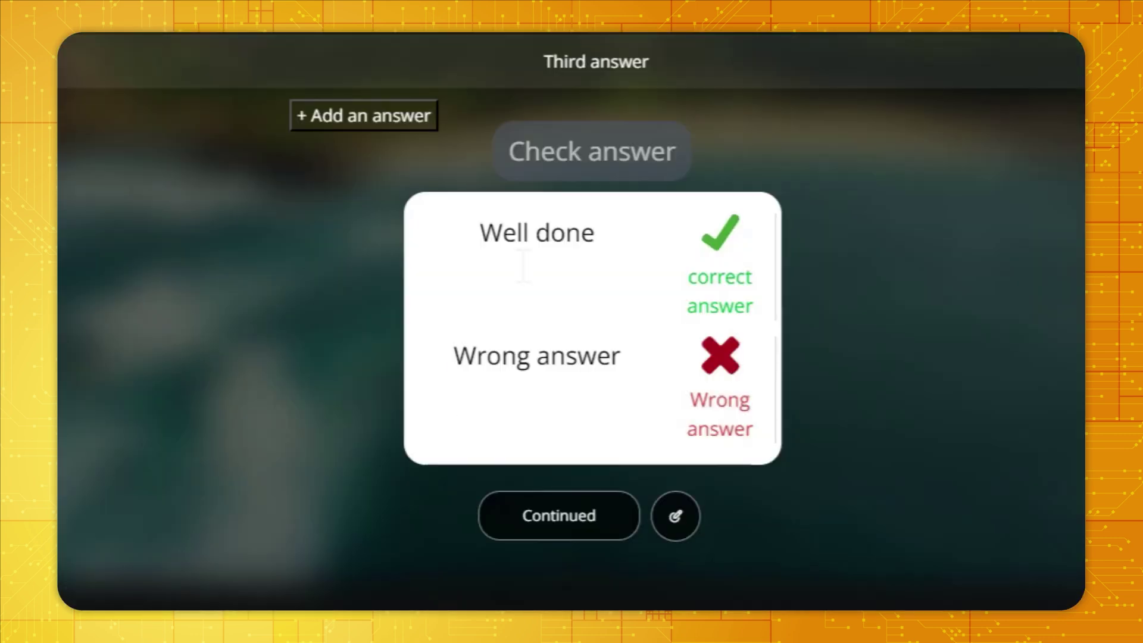
scroll(547, 226, "up", 5)
triple_click(605, 149)
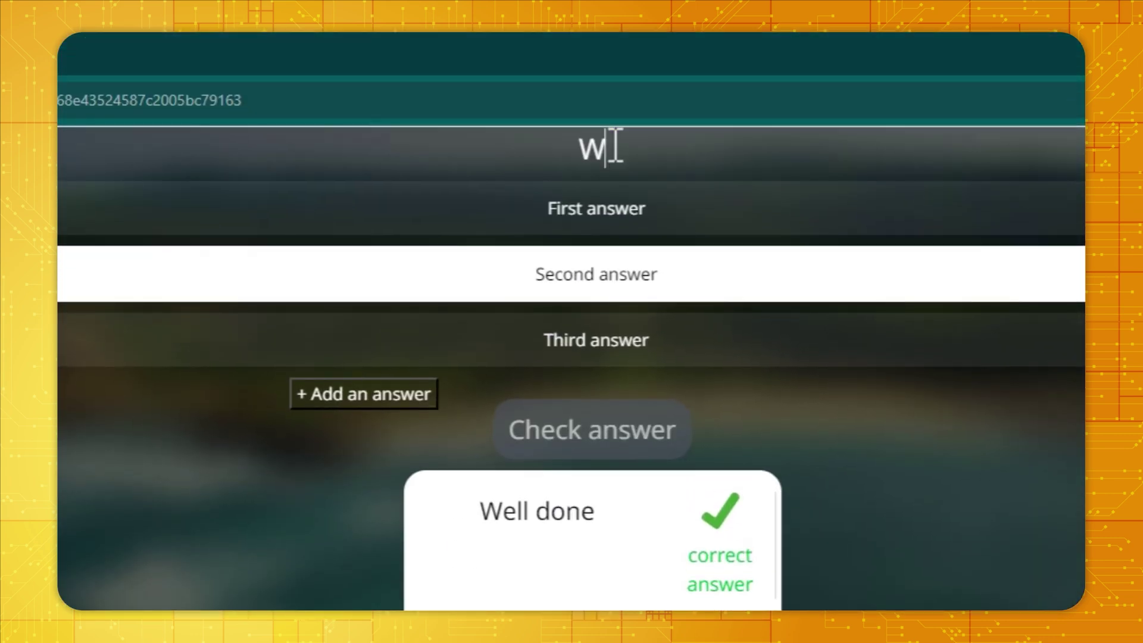
scroll(615, 146, "up", 1)
type("ou just see?")
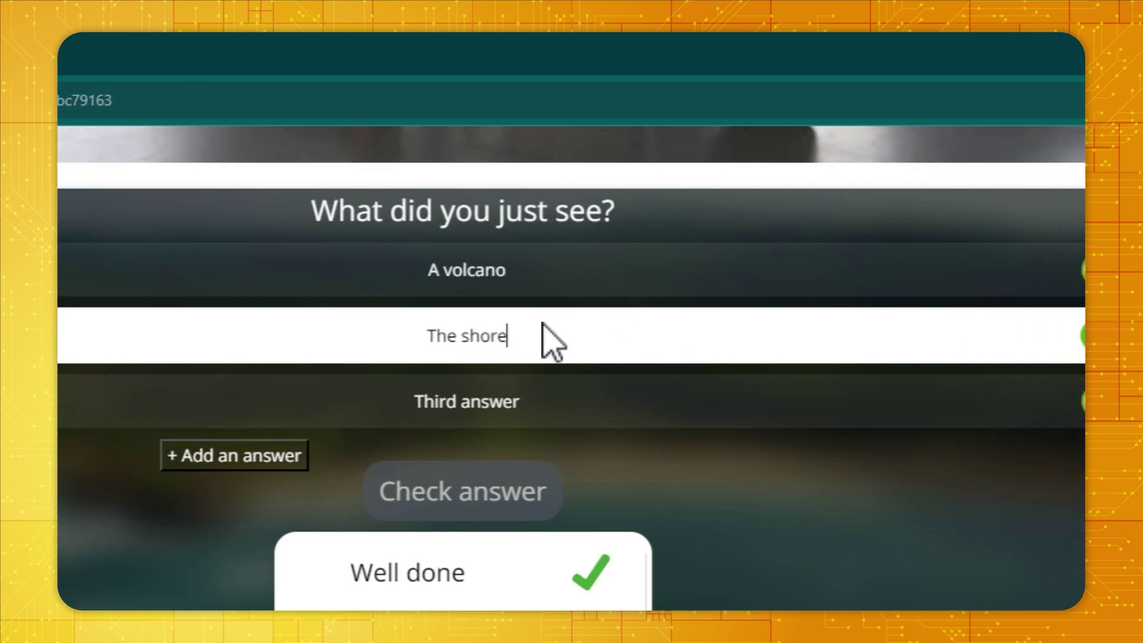
scroll(531, 502, "down", 7)
left_click(451, 429)
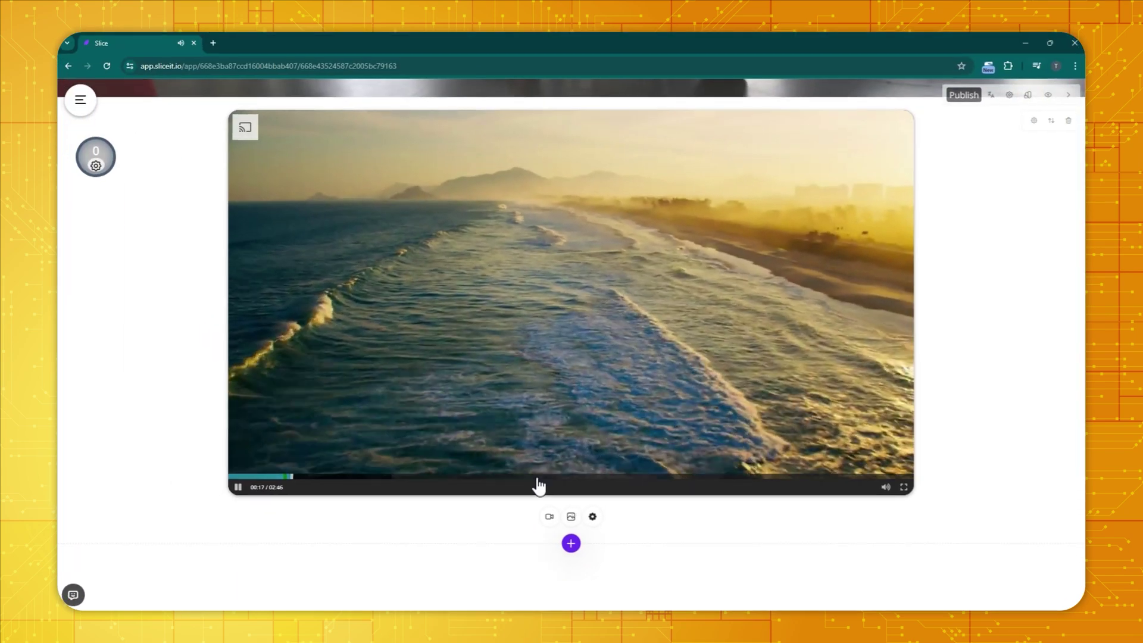
At 01:24, add a 'Click on the people' hot spot question boxing the two people
left_click(581, 485)
left_click(619, 357)
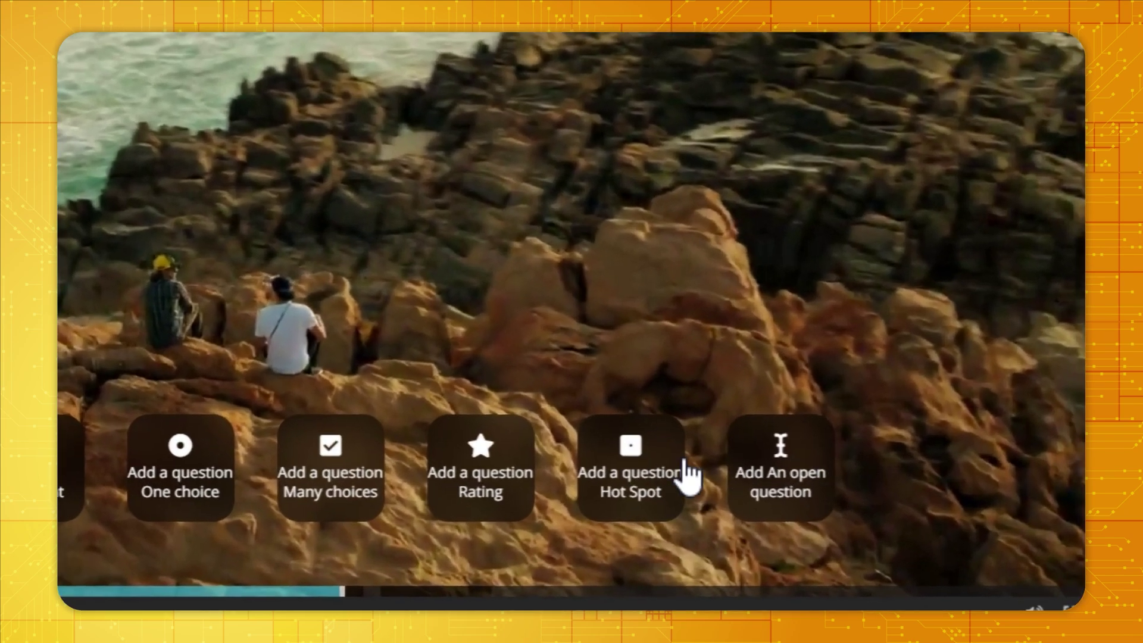
left_click(663, 429)
mouse_move(141, 163)
left_mouse_down()
mouse_move(286, 235)
mouse_move(465, 392)
left_mouse_up()
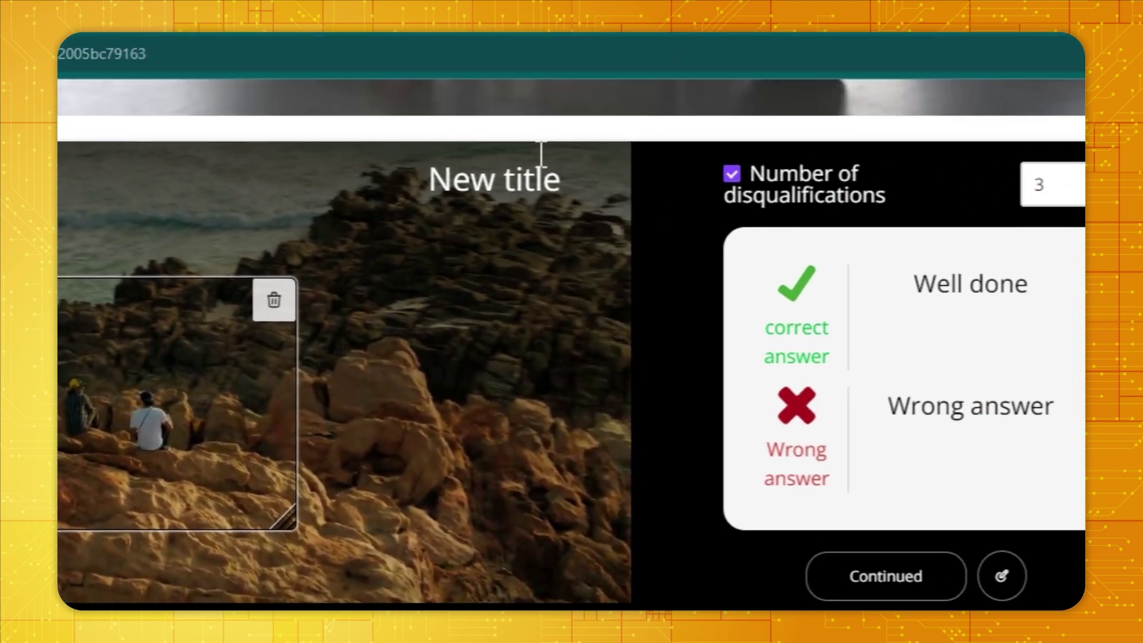
triple_click(839, 156)
type("Click on the people")
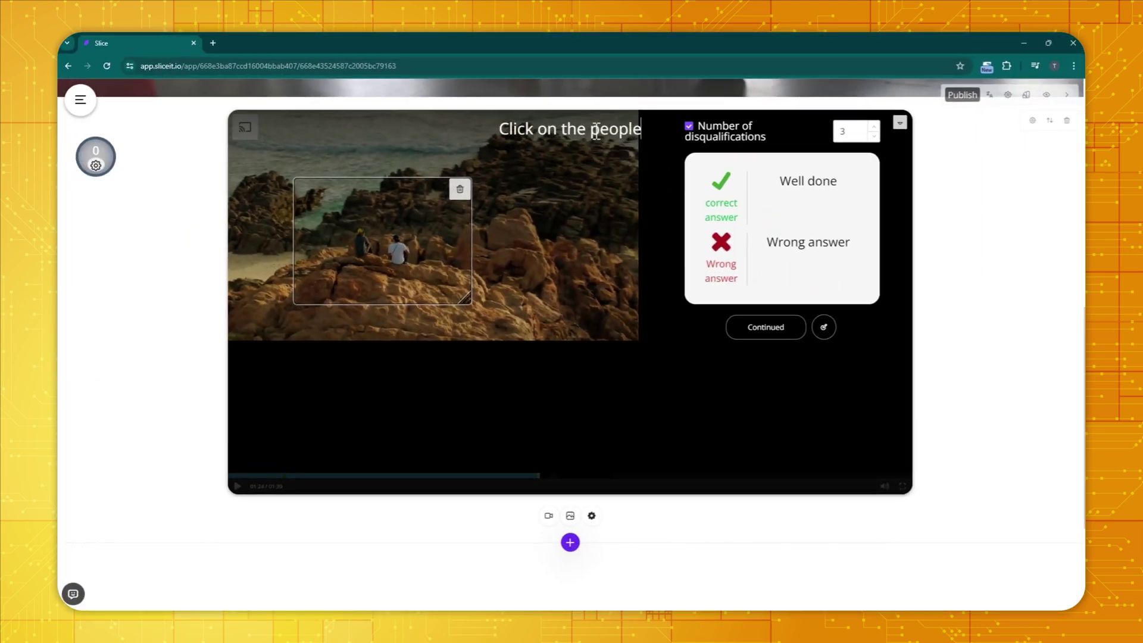
left_click(766, 328)
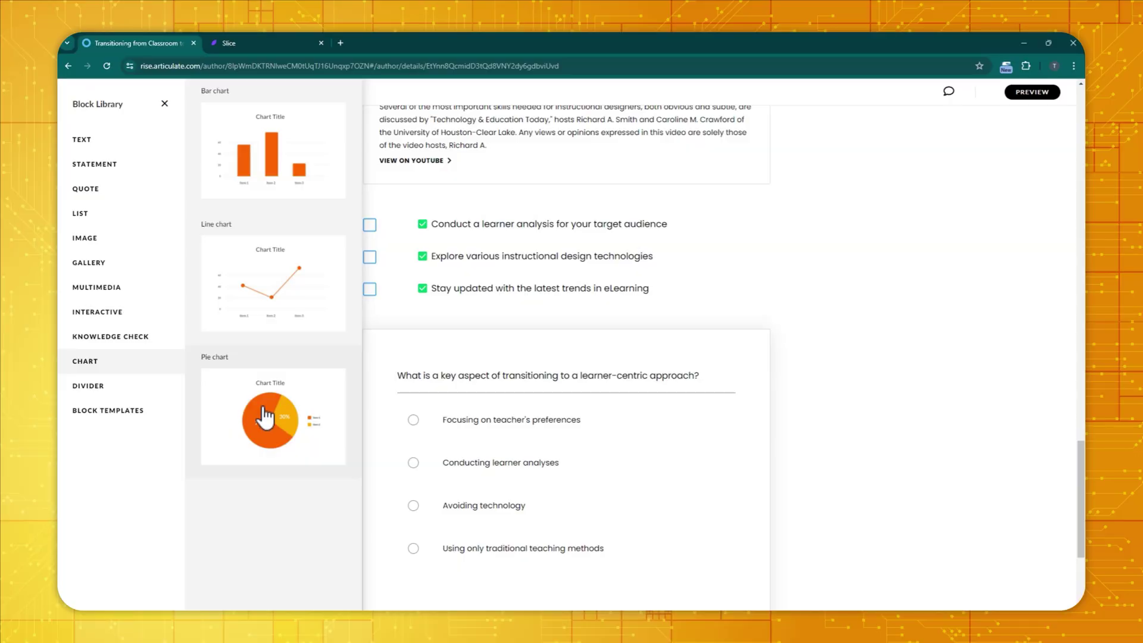
Move the Rise scenario preview past the title card and first response to the next question
left_click(265, 415)
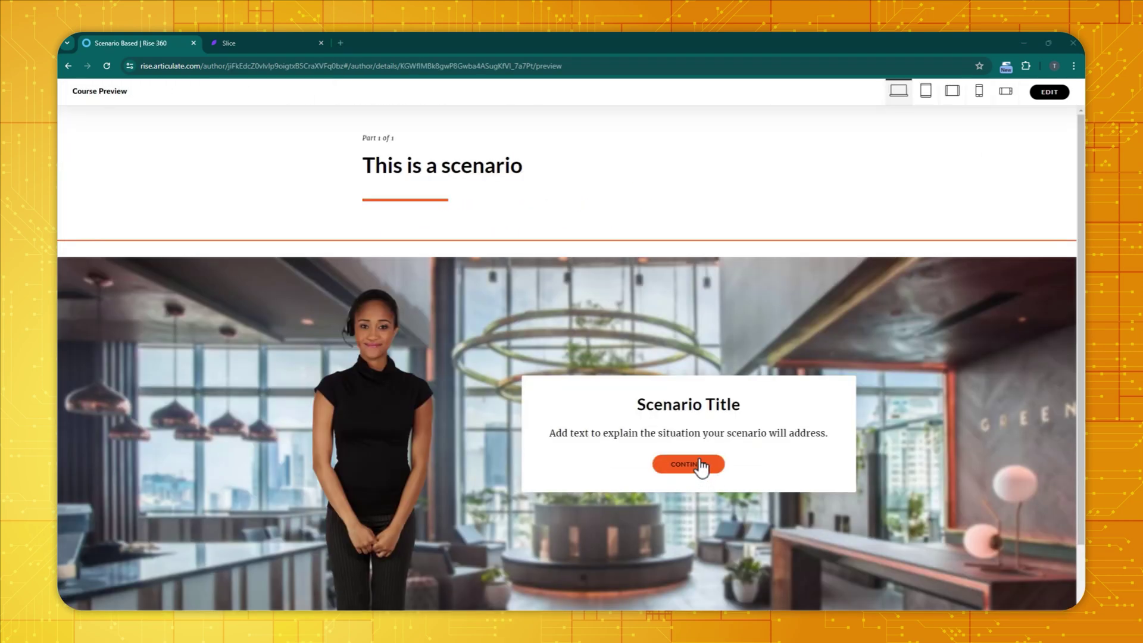
left_click(690, 464)
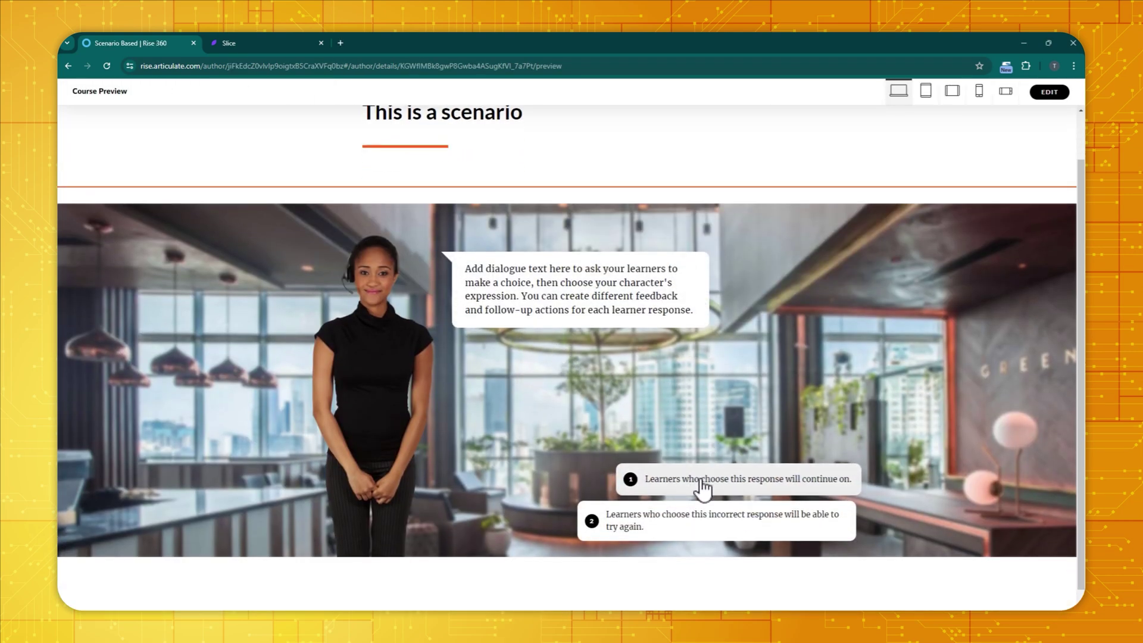
left_click(708, 482)
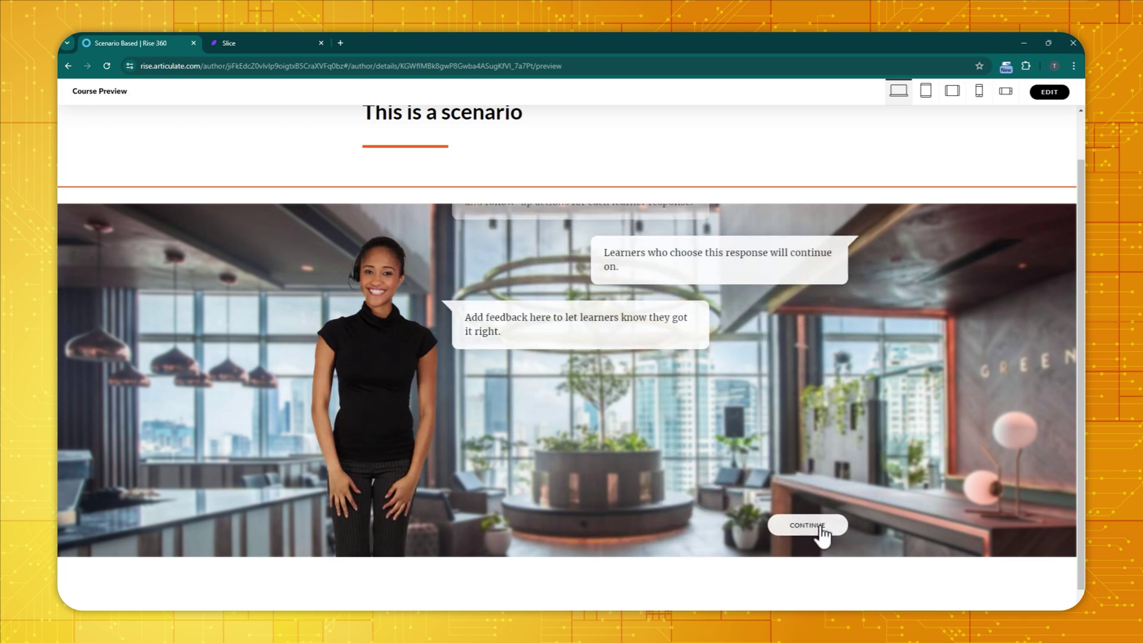
left_click(820, 526)
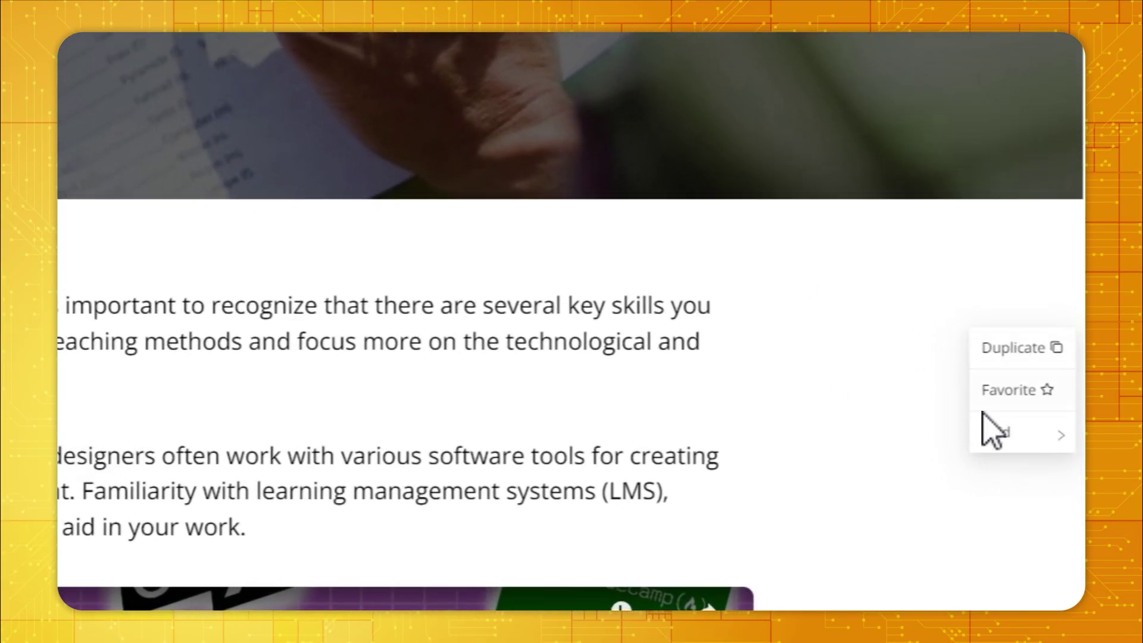
Try full width on the paragraph row, then enable parallax on the chapter banner
mouse_move(1039, 518)
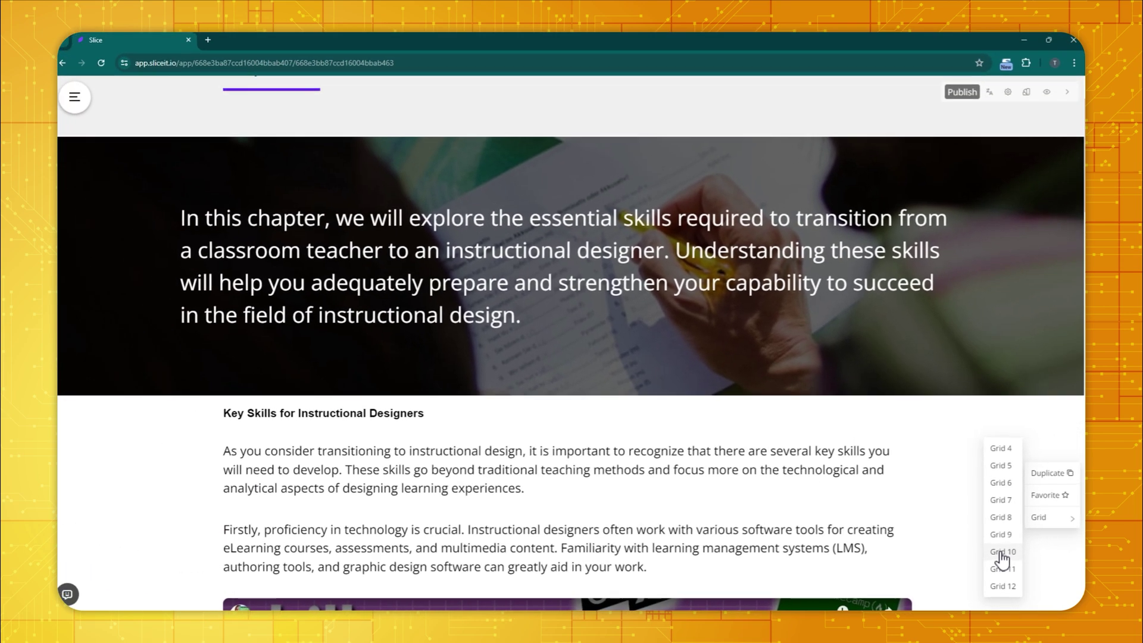
left_click(922, 562)
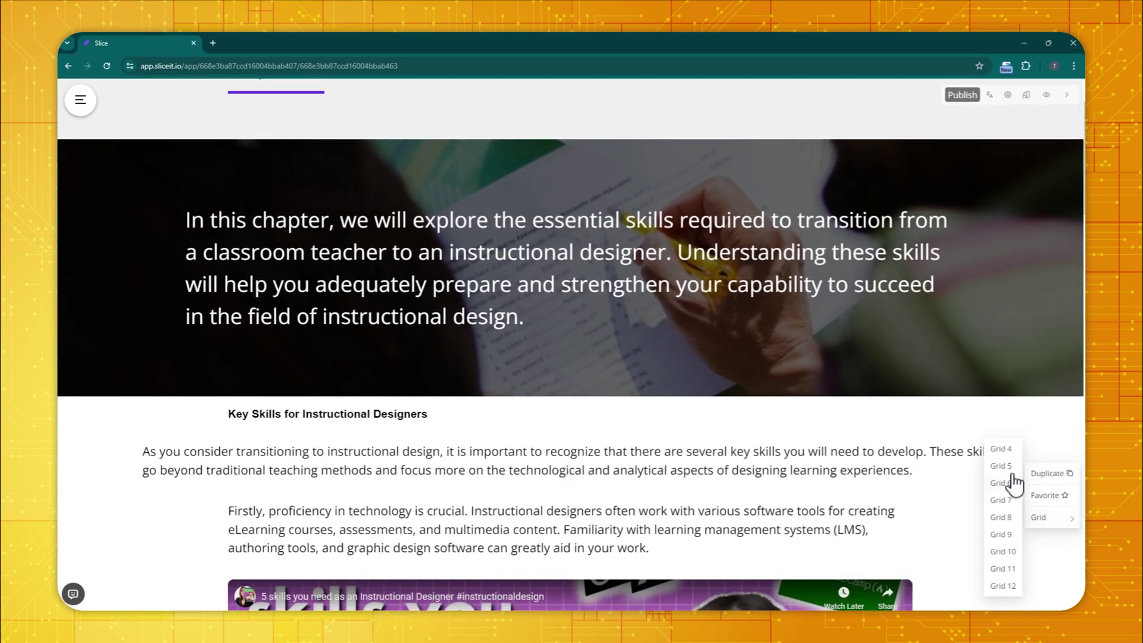
left_click(1010, 452)
scroll(613, 285, "up", 2)
left_click(613, 280)
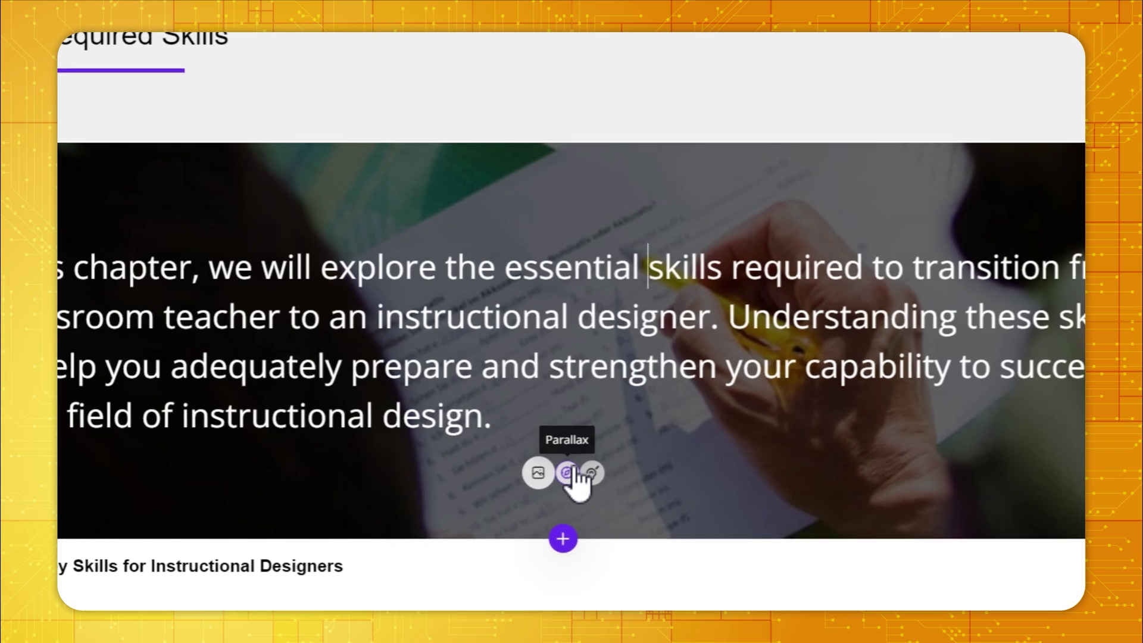
left_click(569, 474)
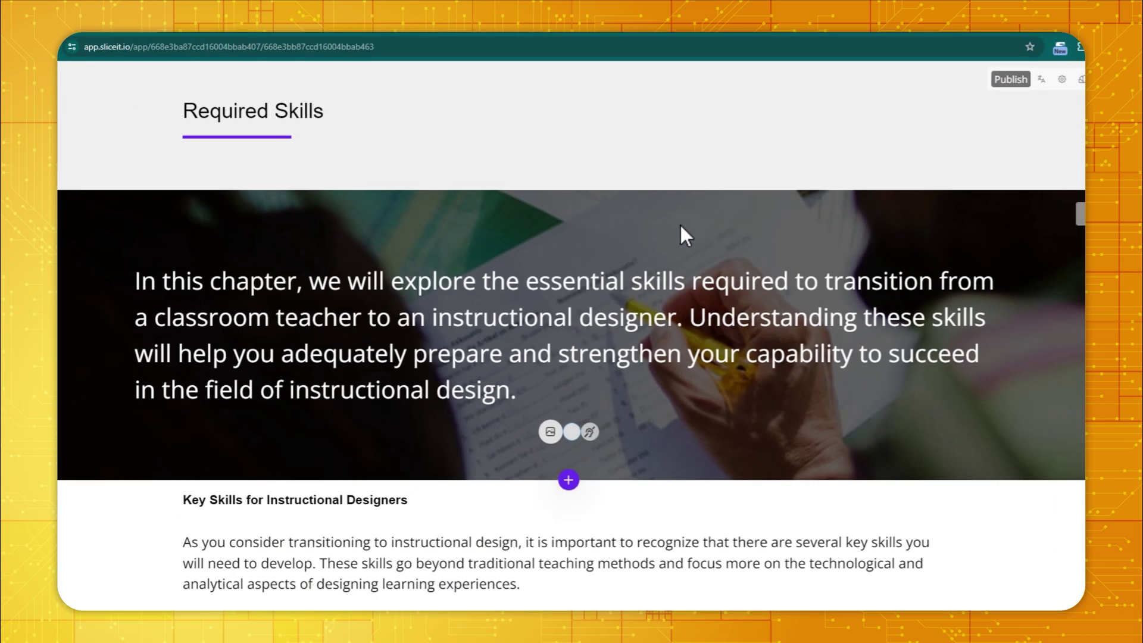
Tint the Resume section background grey using a hex colour with reduced transparency
scroll(681, 233, "down", 3)
scroll(685, 250, "down", 10)
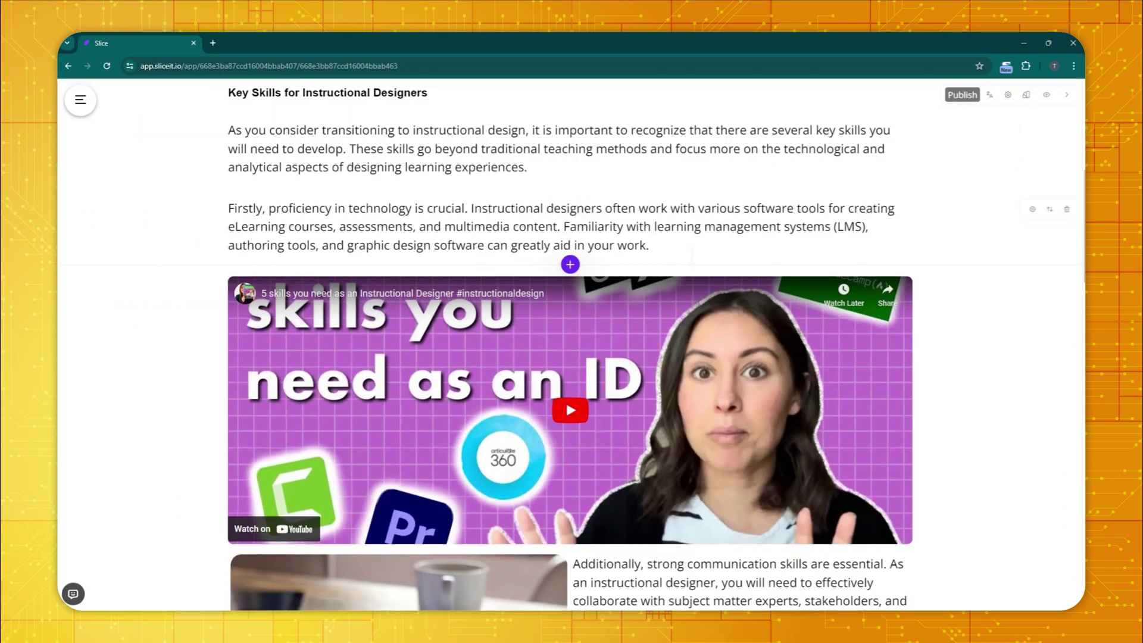
left_click(1011, 249)
left_click(917, 329)
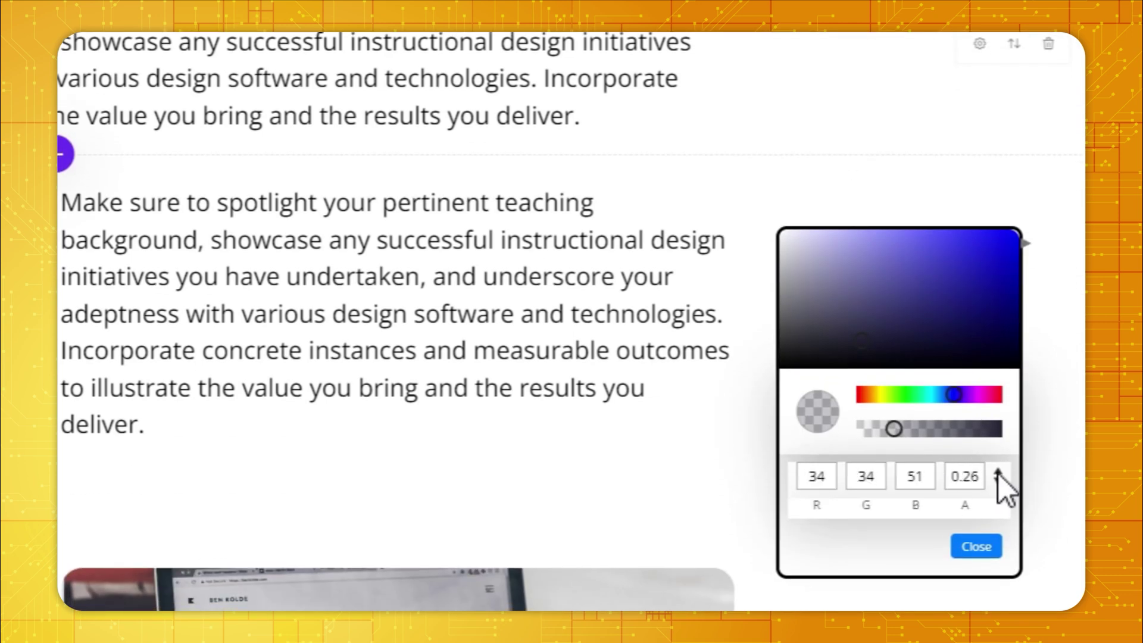
left_click(999, 474)
left_click_drag(920, 477, 858, 476)
key("Return")
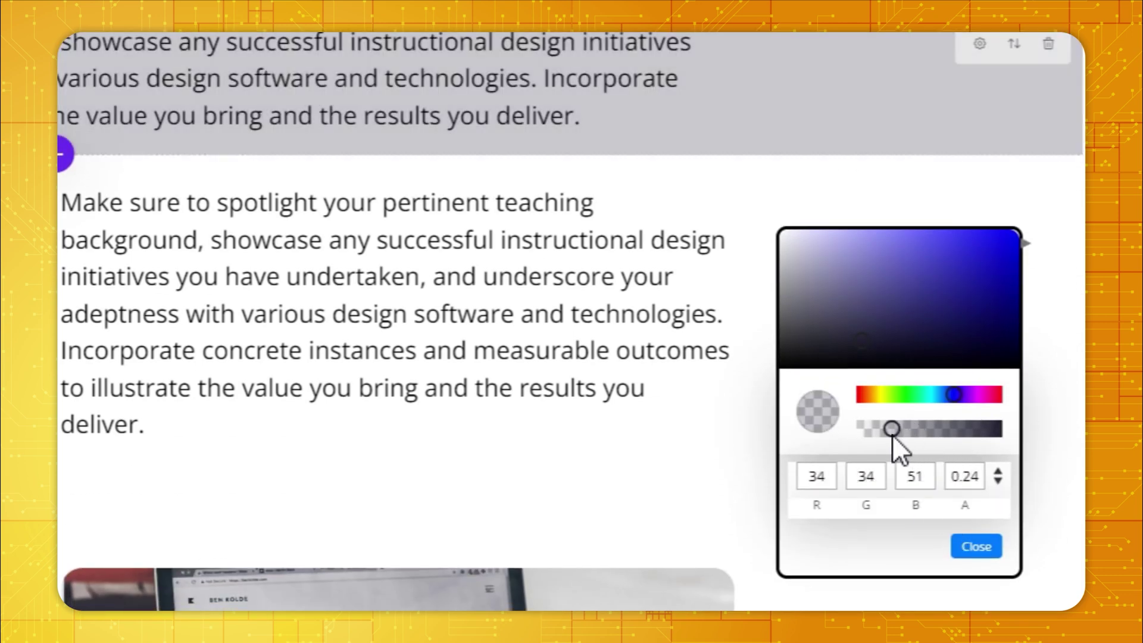
left_click(976, 546)
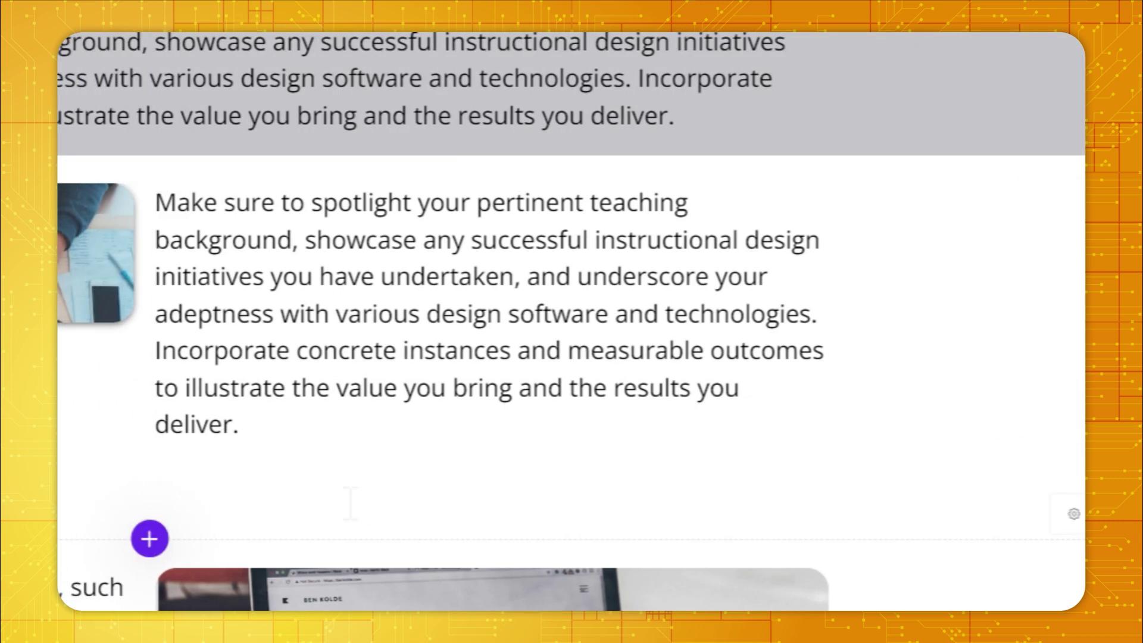
Set the row below the Resume section to the keyboard photo from the image library
left_click(982, 197)
mouse_move(929, 362)
left_click(1020, 401)
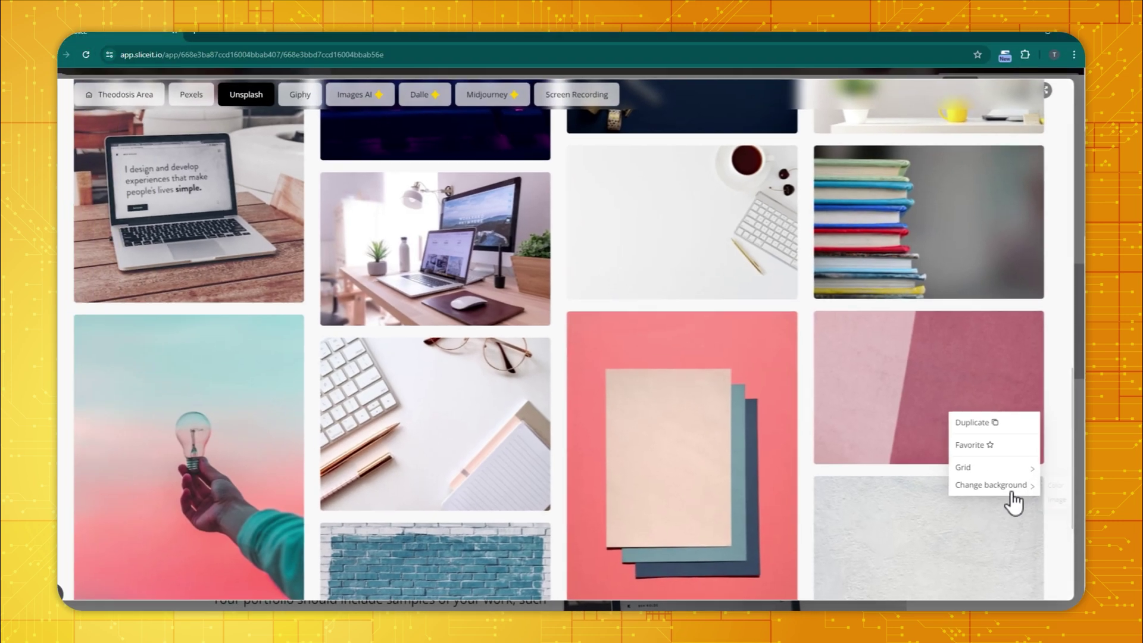
scroll(754, 334, "up", 5)
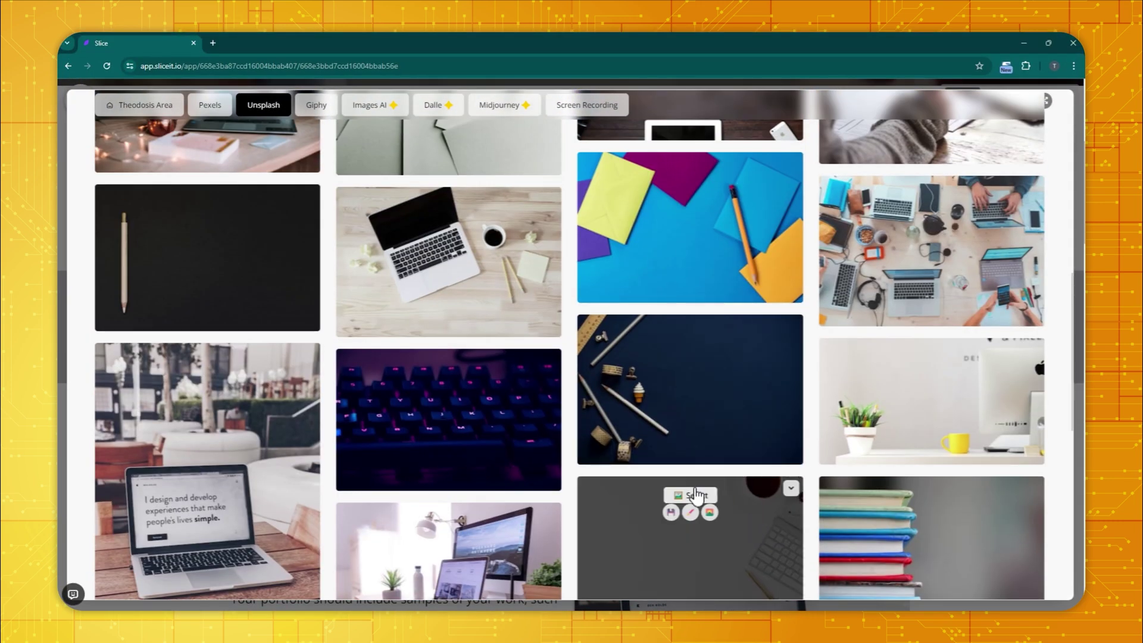
left_click(697, 494)
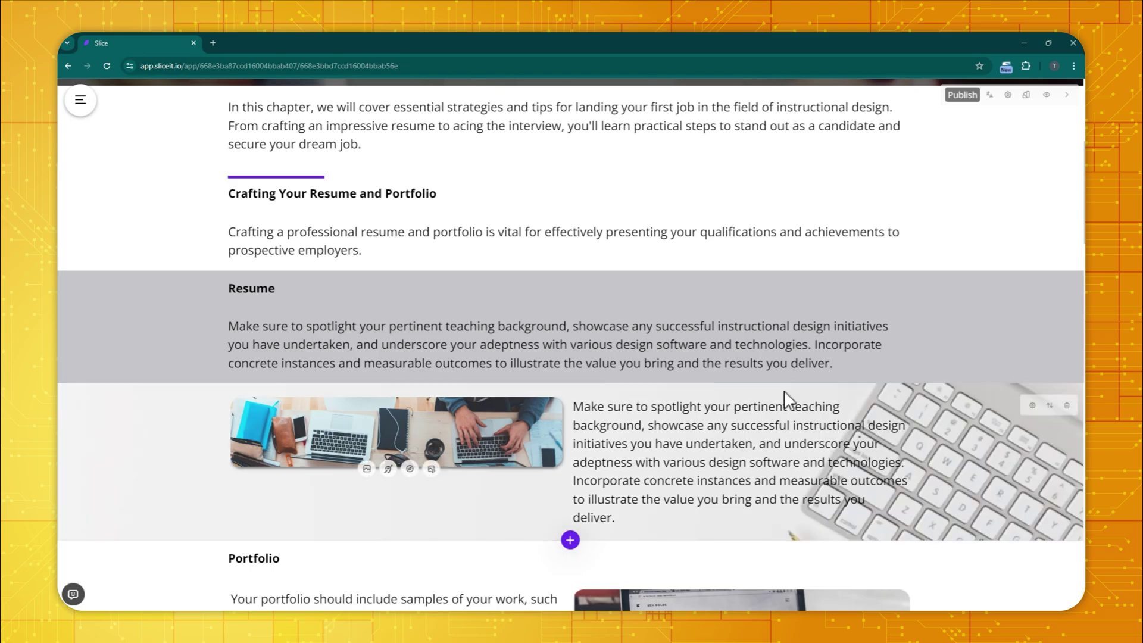
scroll(572, 346, "down", 3)
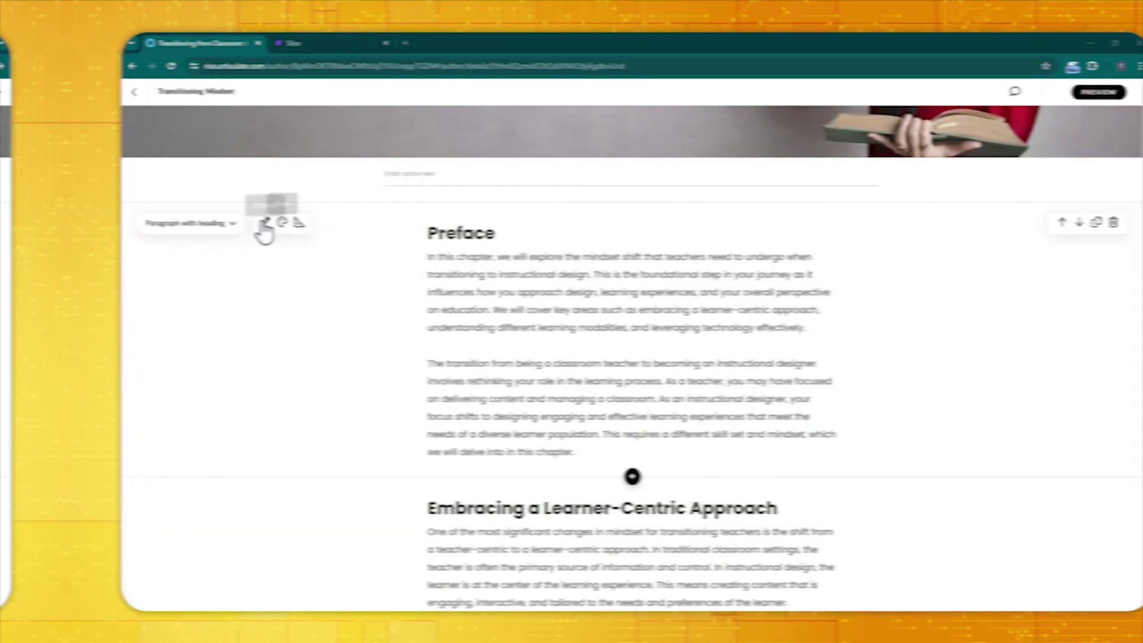
Style the Preface block Black with a photo background
left_click(280, 222)
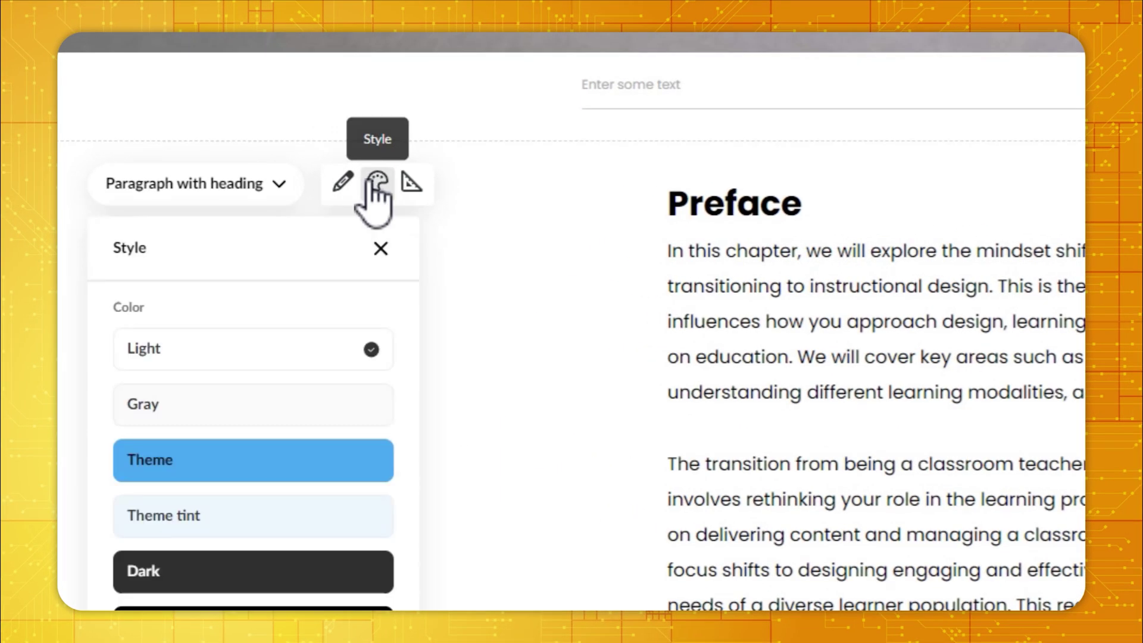
left_click(339, 631)
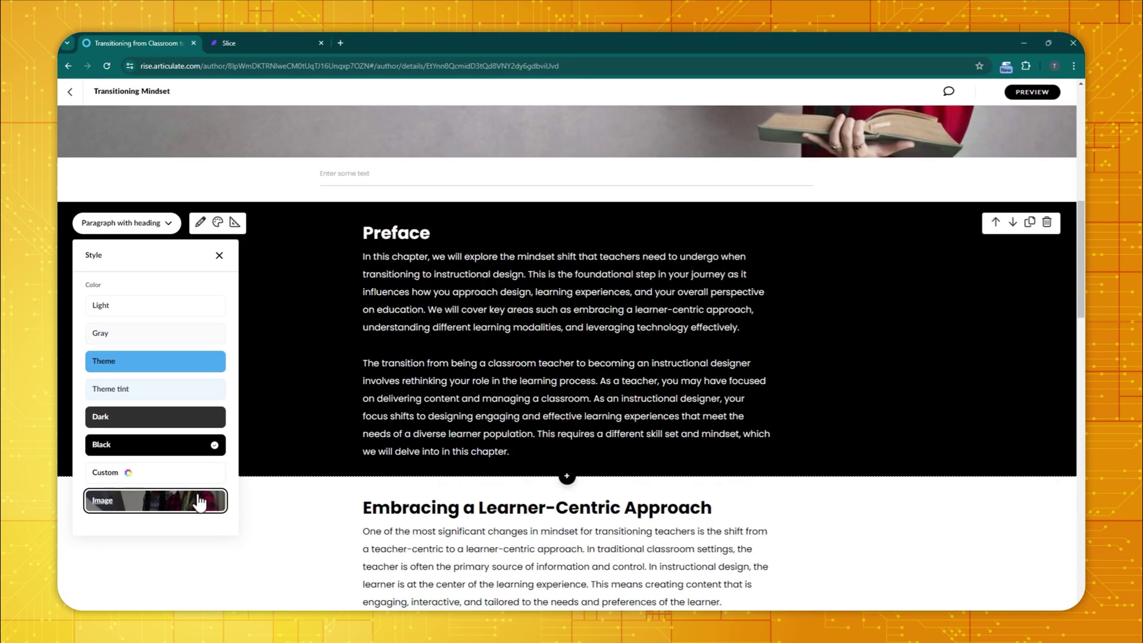
left_click(199, 503)
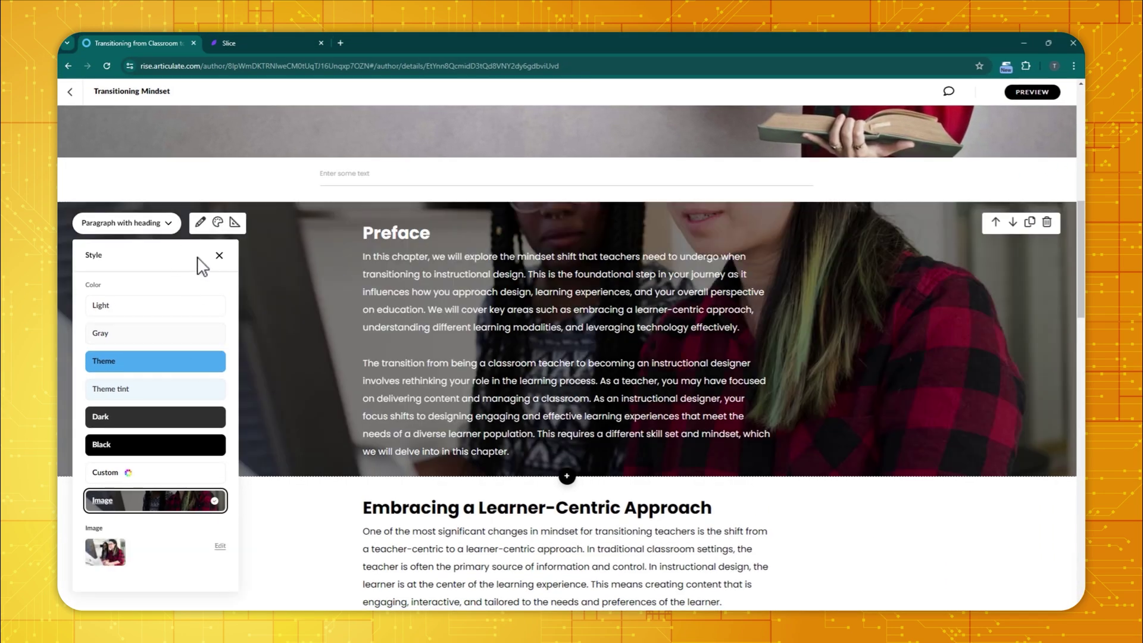
Reduce the Preface block's padding and set its content width to L
left_click(233, 225)
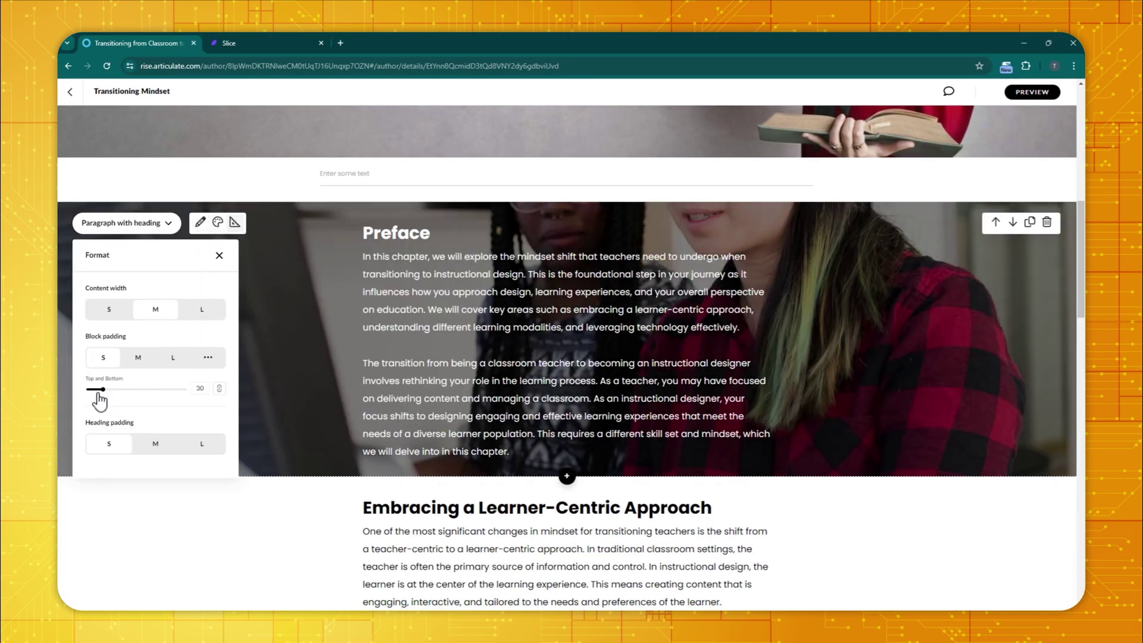
left_click_drag(99, 393, 88, 393)
left_click(202, 311)
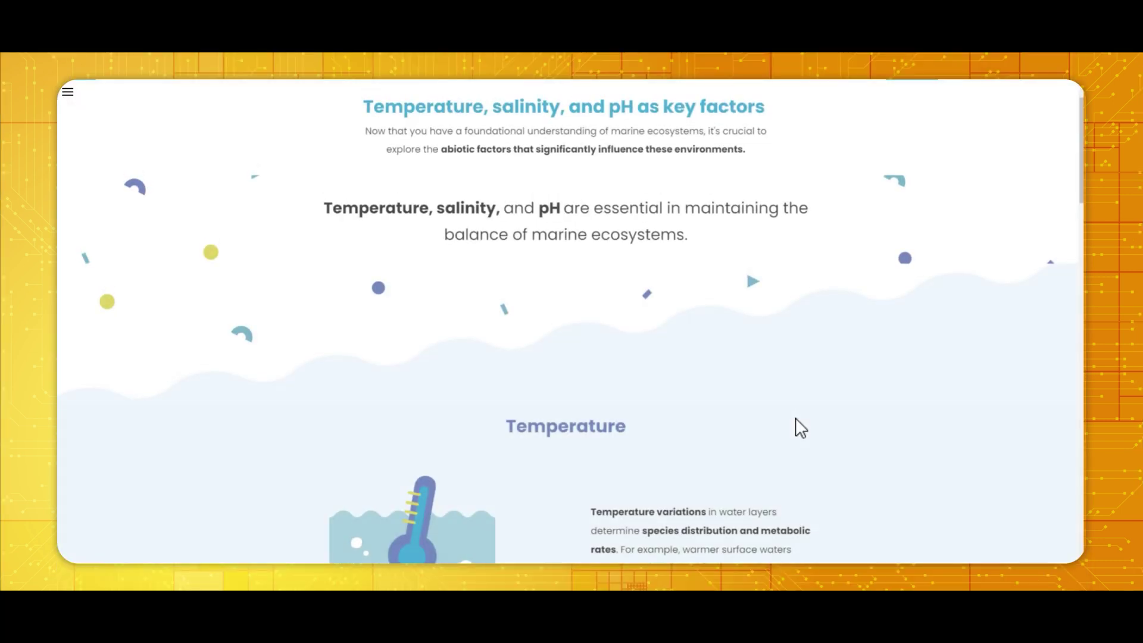
scroll(795, 422, "down", 6)
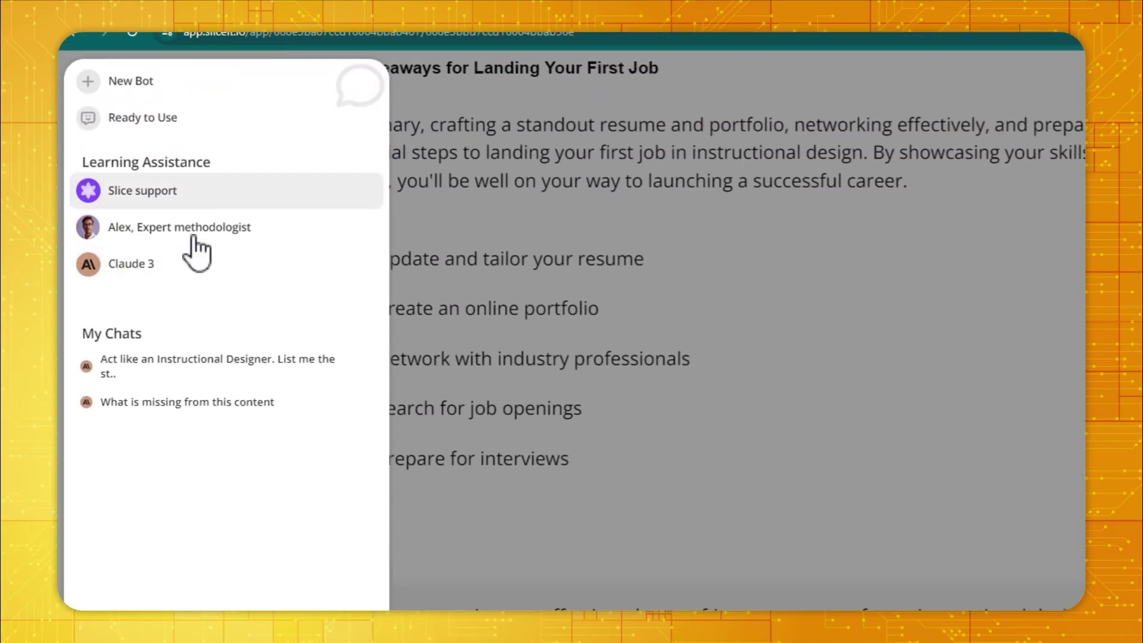
Create the 'My ID assistant' bot on GPT-4 Turbo with experienced-instructional-designer instructions, then open its chat
left_click(177, 143)
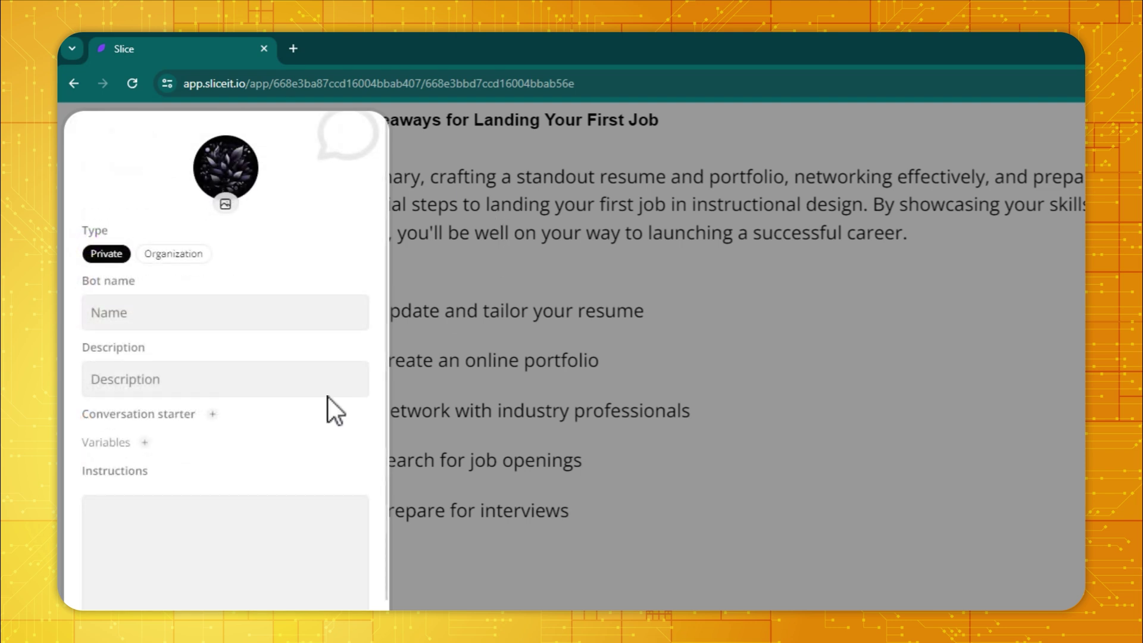
type("Act like an experienced instruc")
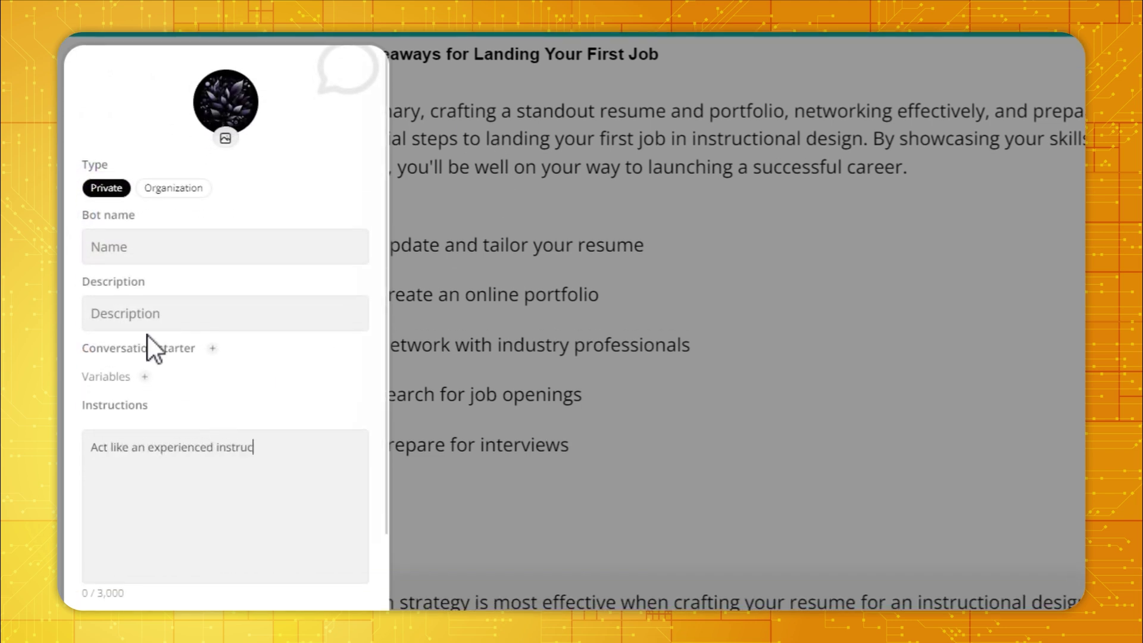
type("tional designer. Always support your statements with real-w")
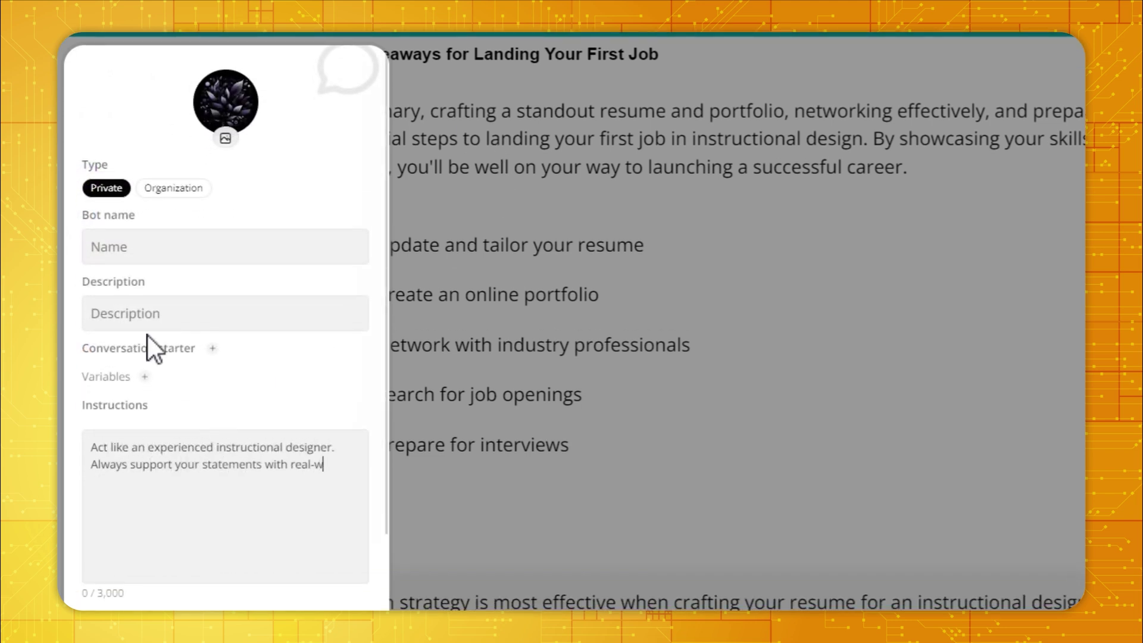
type("orld example to ensure maximum relevance")
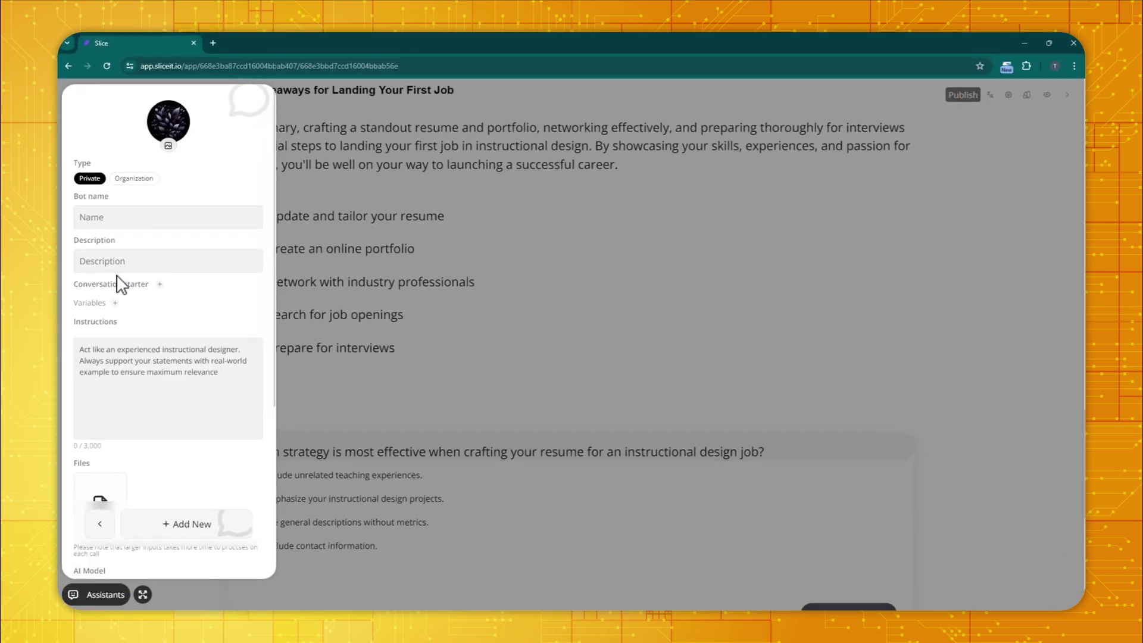
scroll(122, 284, "down", 4)
left_click(149, 379)
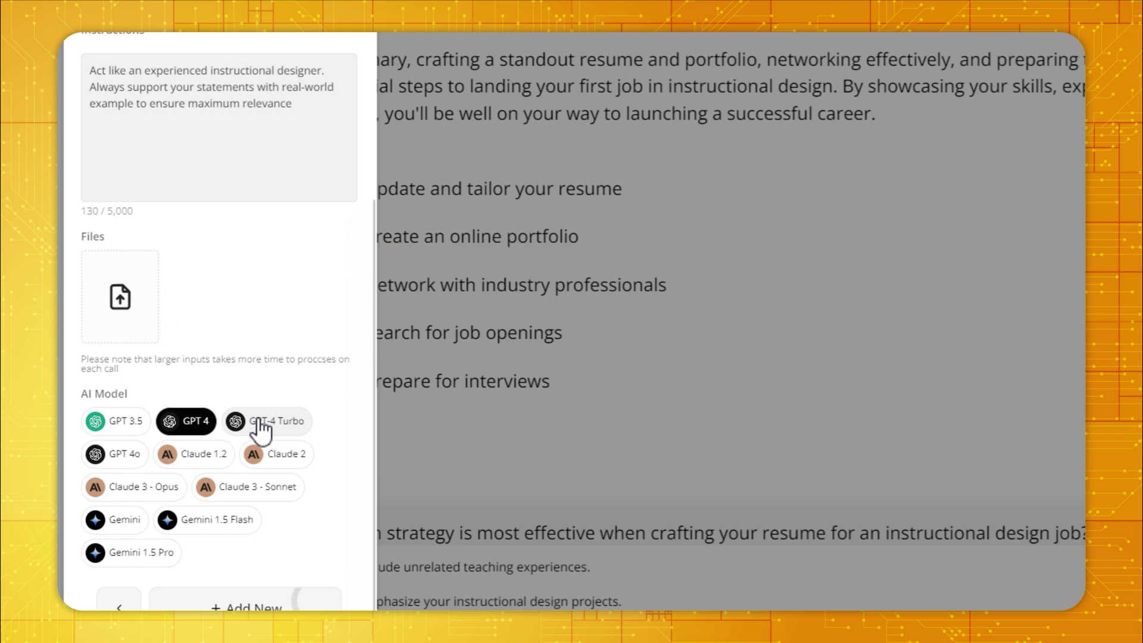
left_click(261, 423)
scroll(262, 429, "down", 2)
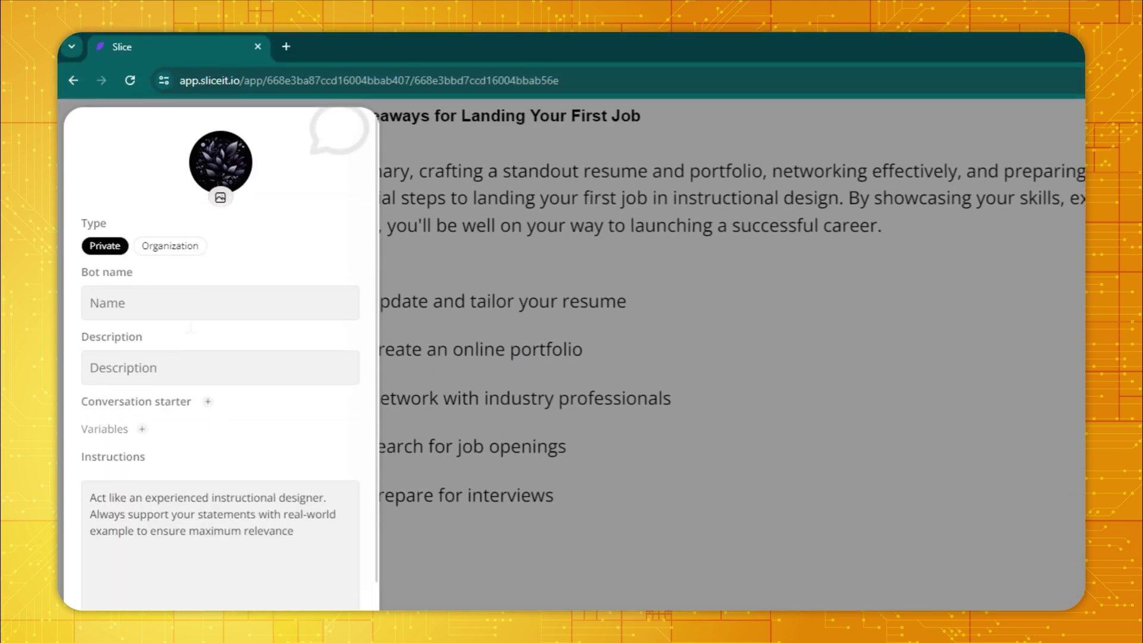
type("My ID assistant")
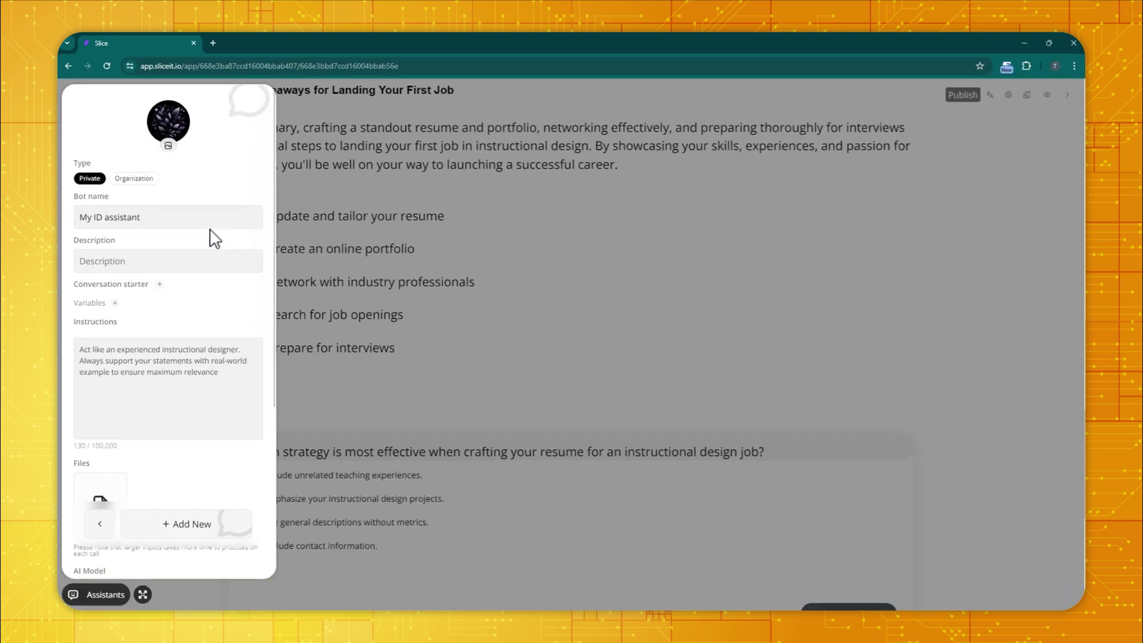
left_click(263, 477)
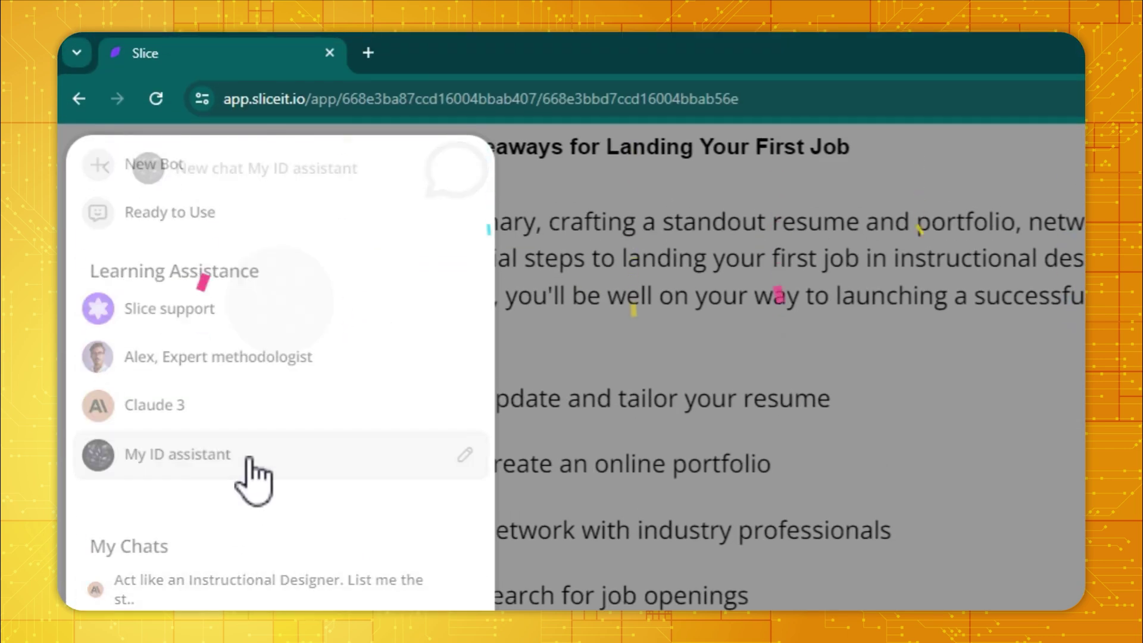
left_click(238, 472)
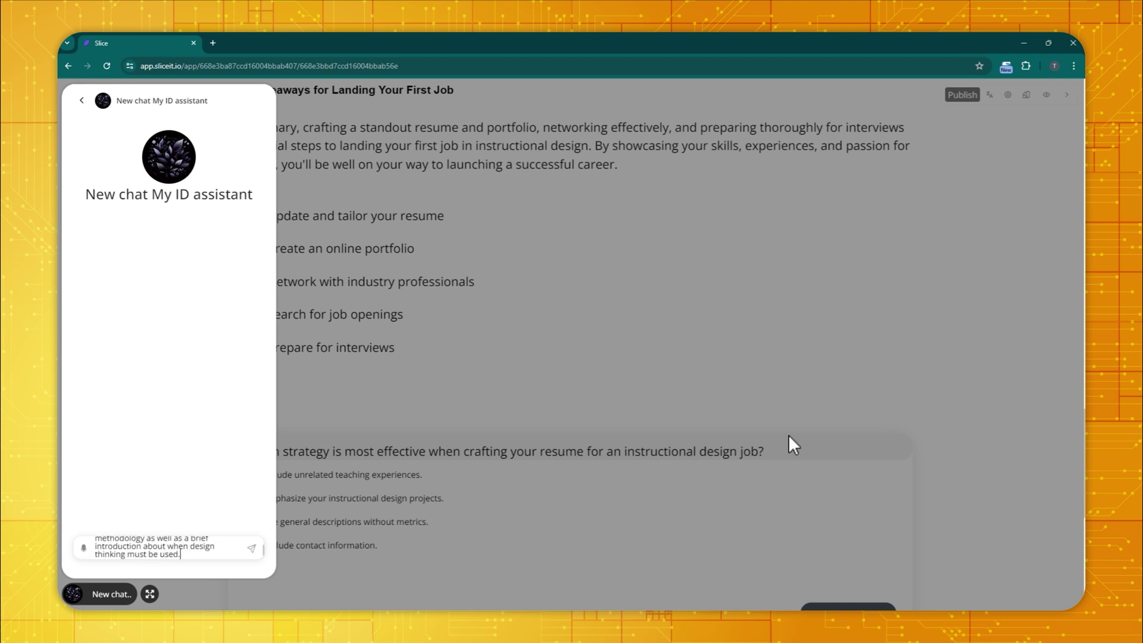
left_click(251, 548)
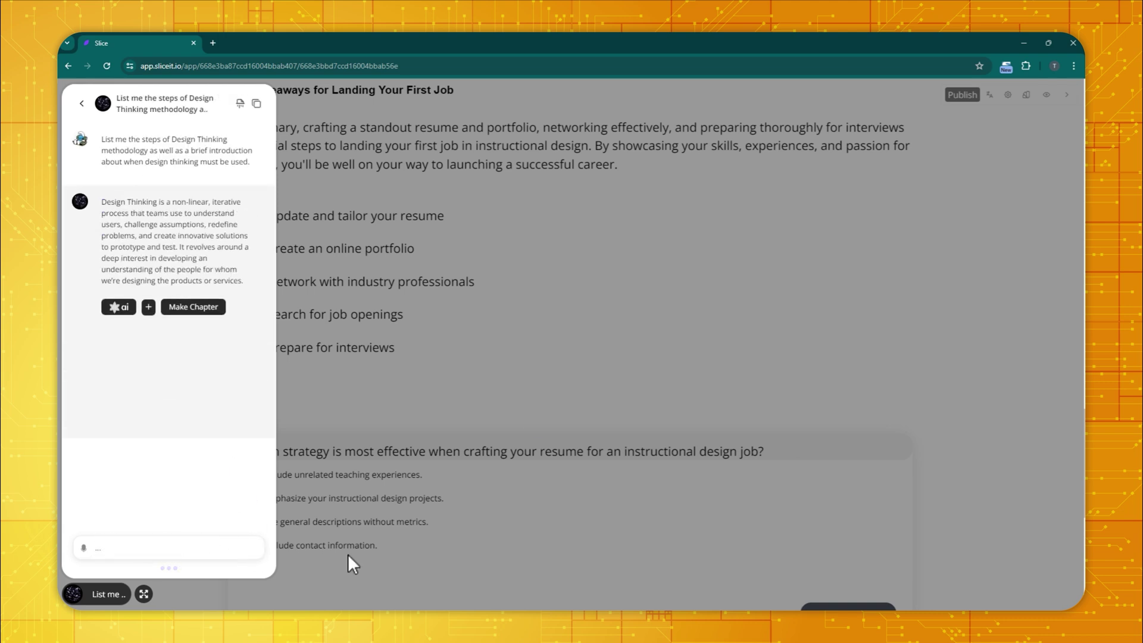
scroll(170, 504, "down", 10)
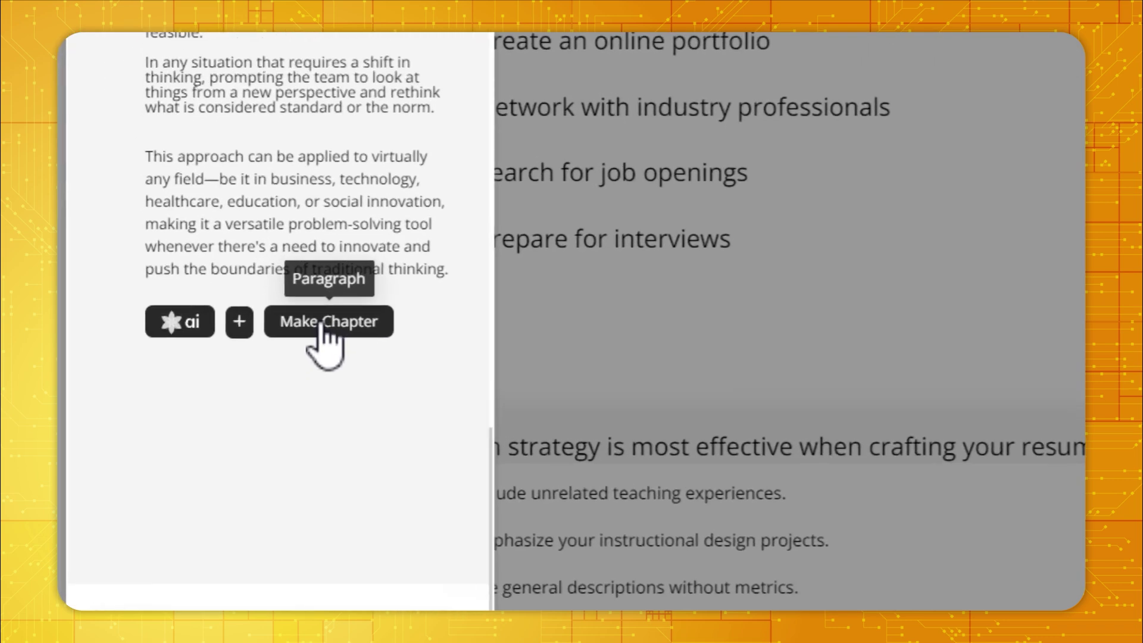
left_click(128, 391)
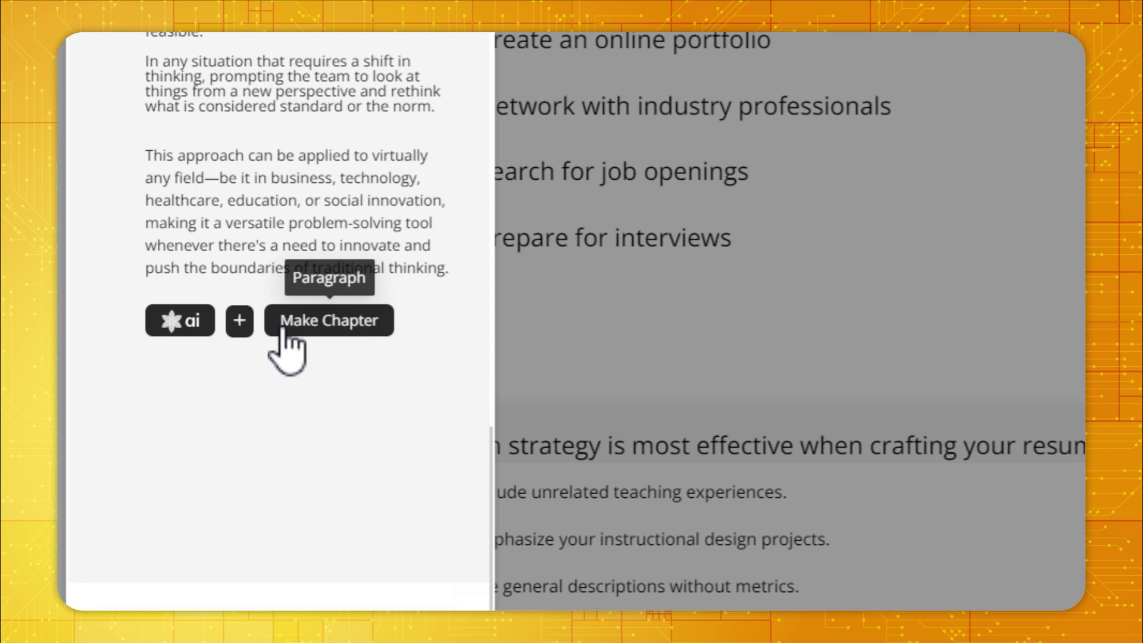
left_click(329, 320)
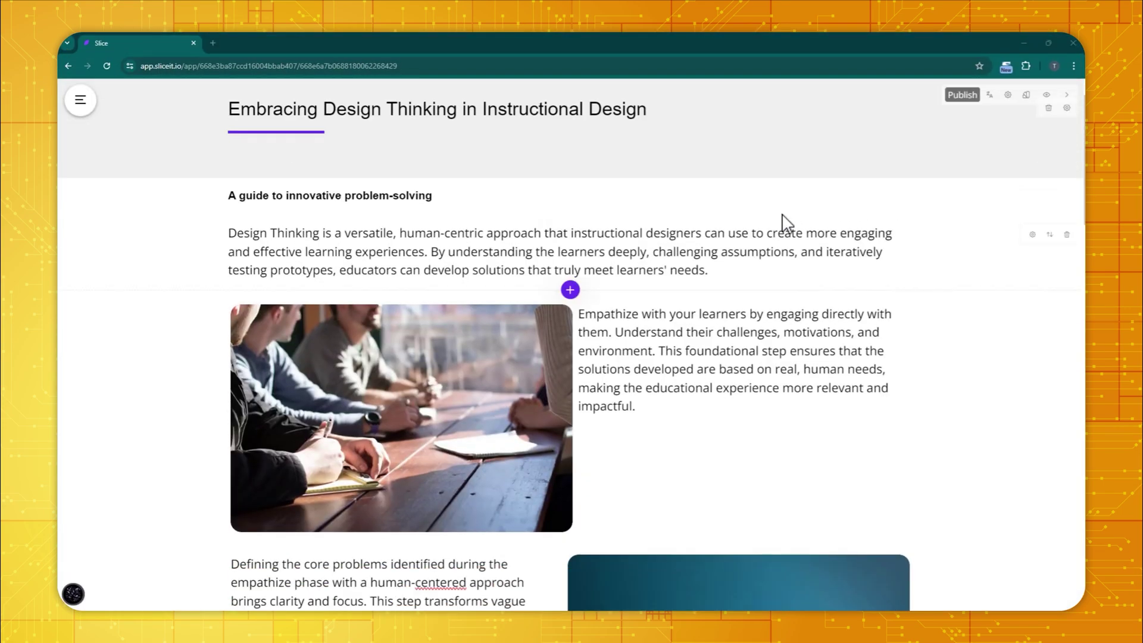
scroll(787, 224, "down", 10)
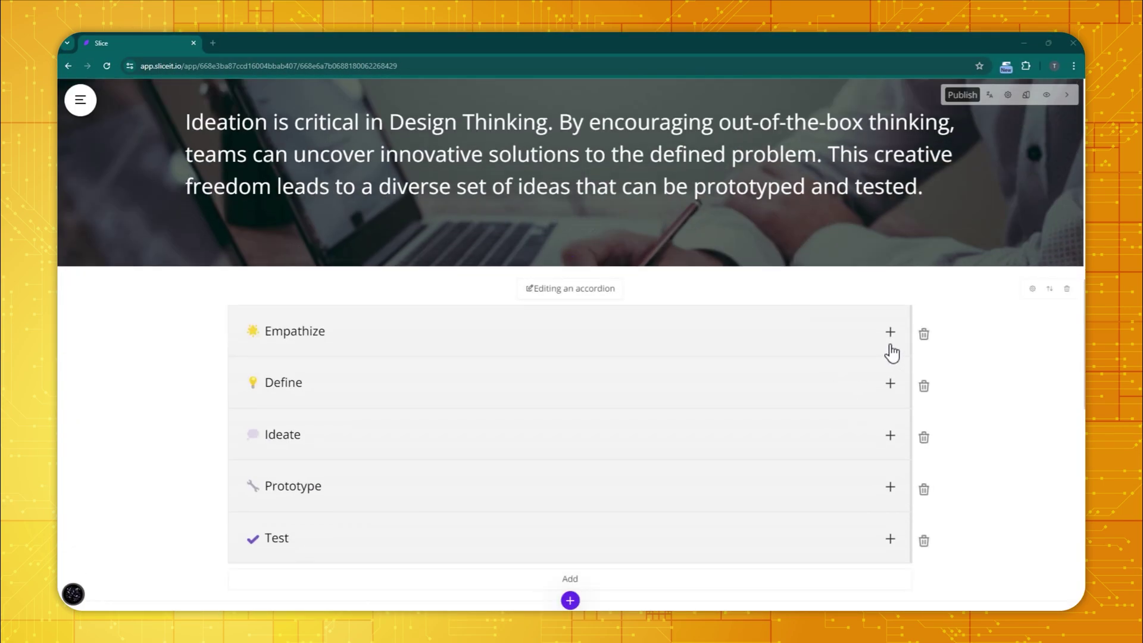
left_click(891, 345)
left_click(879, 424)
scroll(873, 405, "down", 1)
left_click(871, 393)
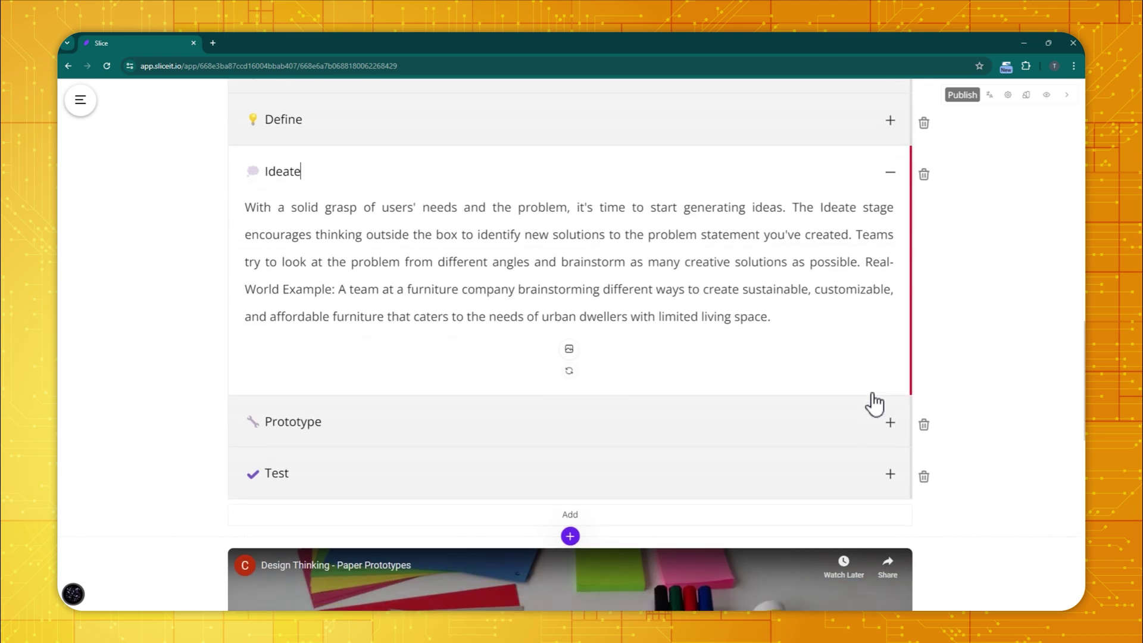
scroll(858, 405, "down", 8)
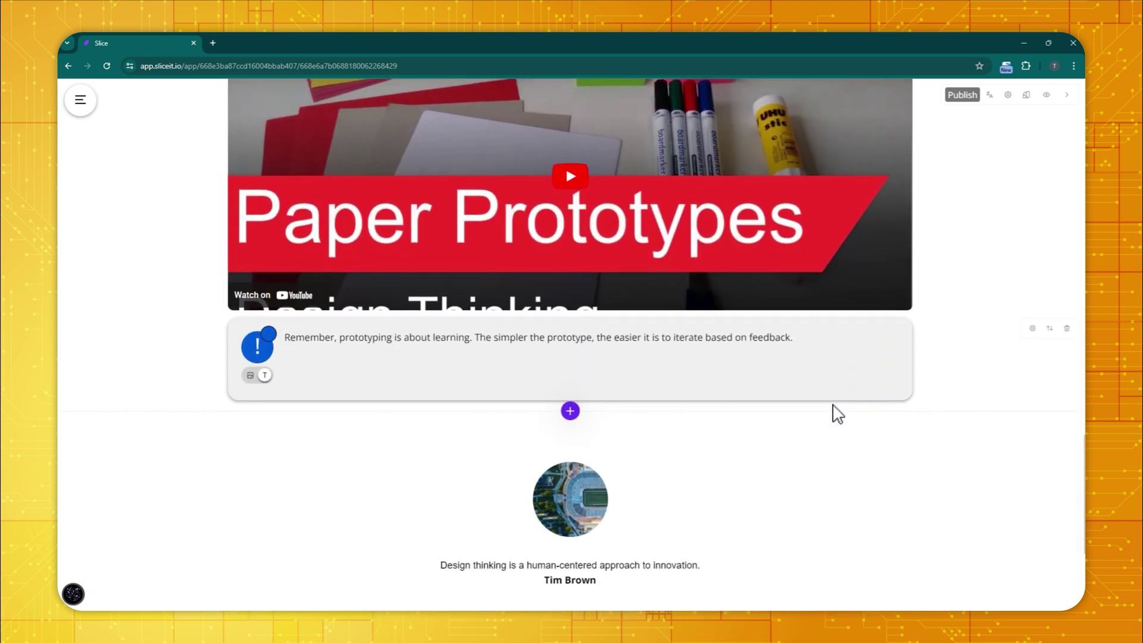
scroll(834, 415, "down", 4)
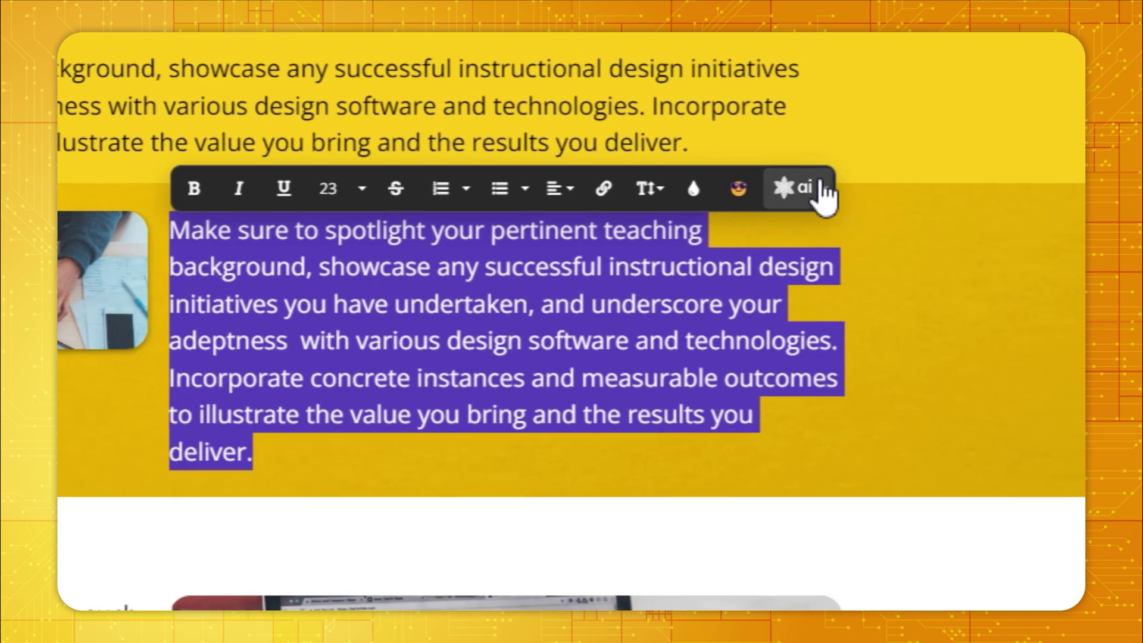
Use the AI Shorten option to condense the Resume paragraph into two concise sentences
left_click(833, 188)
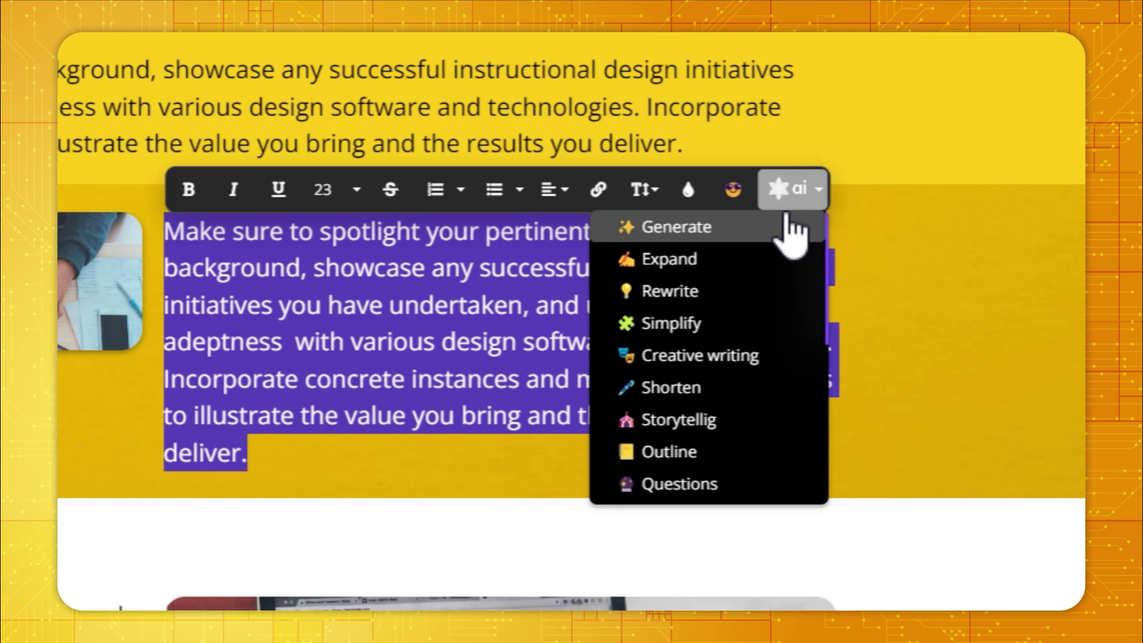
scroll(735, 393, "down", 3)
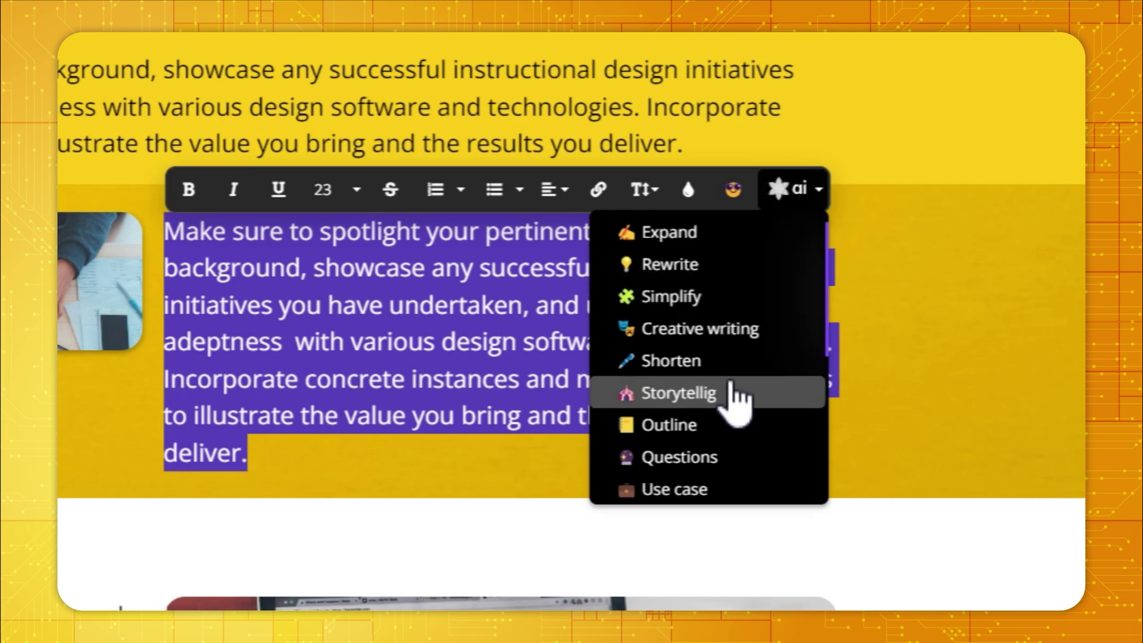
scroll(738, 411, "up", 3)
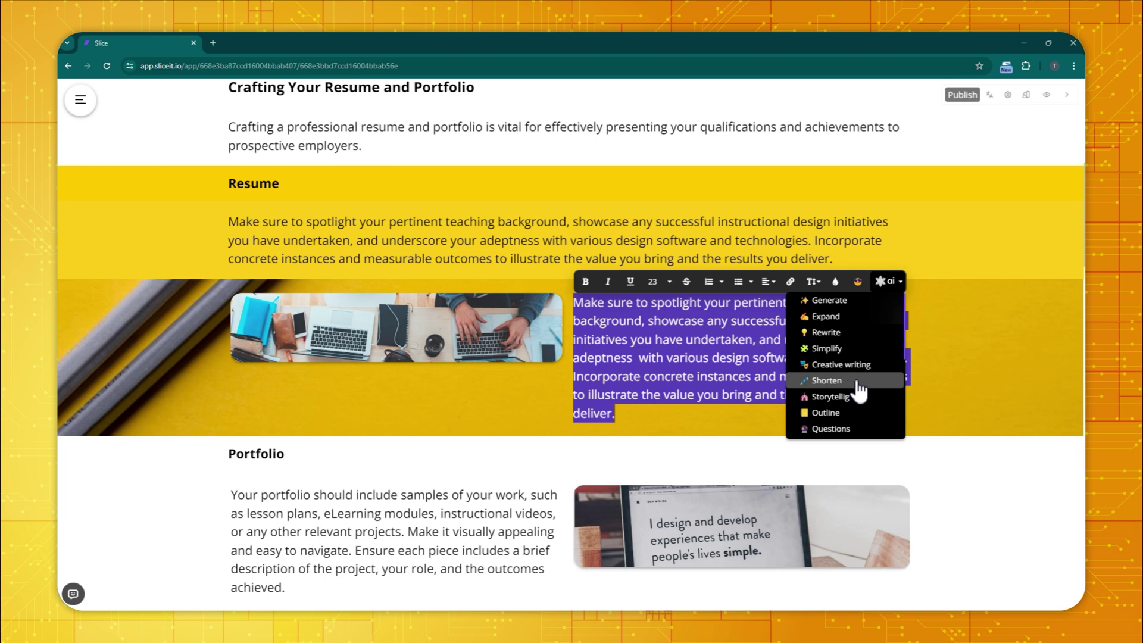
left_click(869, 391)
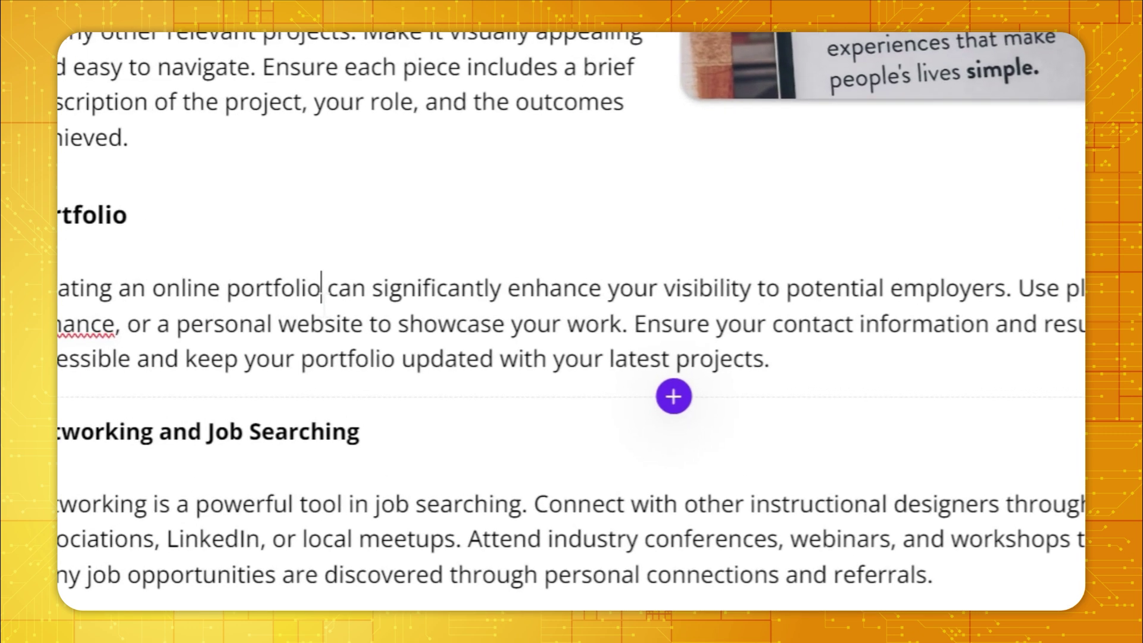
Convert the online-portfolio paragraph into the YouTube video 'How to Create an Online Portfolio: The Ultimate Guide'
triple_click(388, 340)
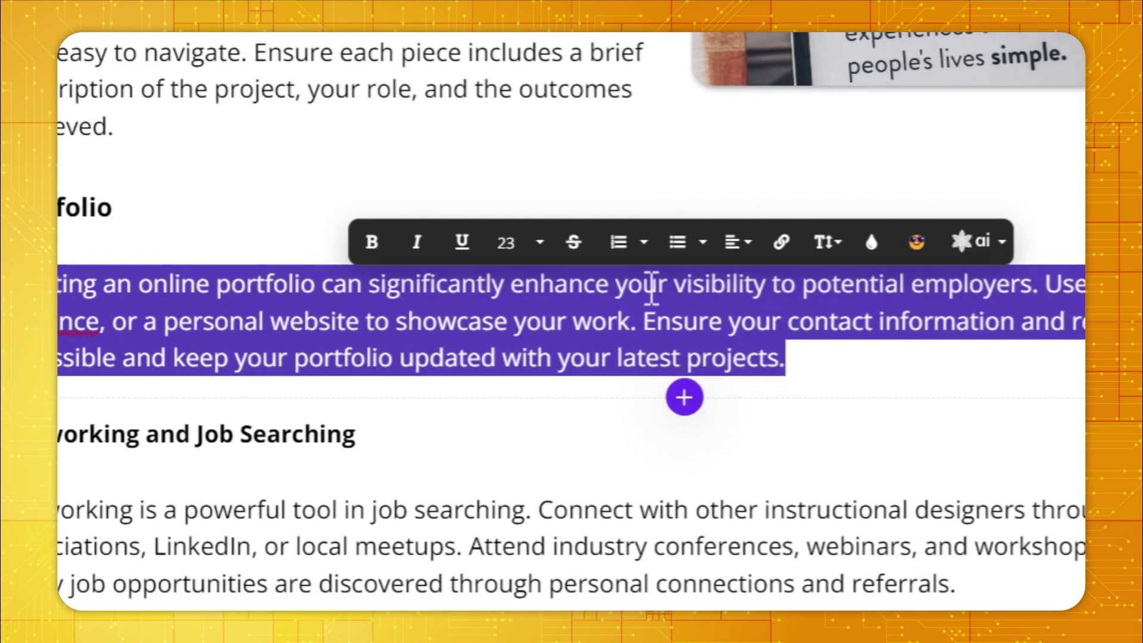
left_click(973, 241)
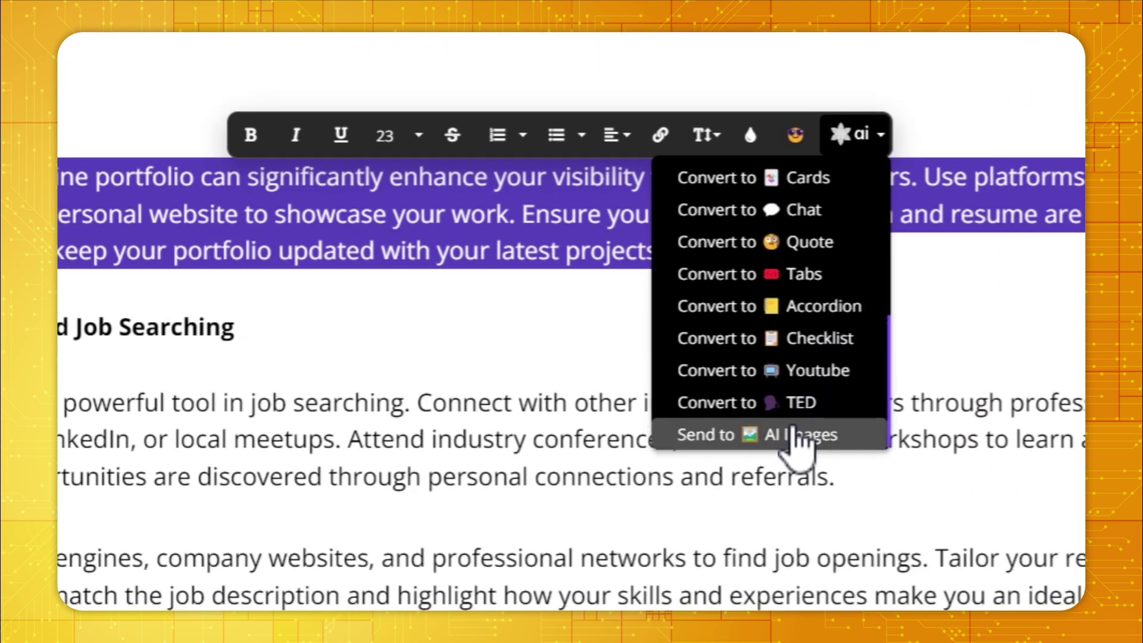
scroll(815, 396, "up", 3)
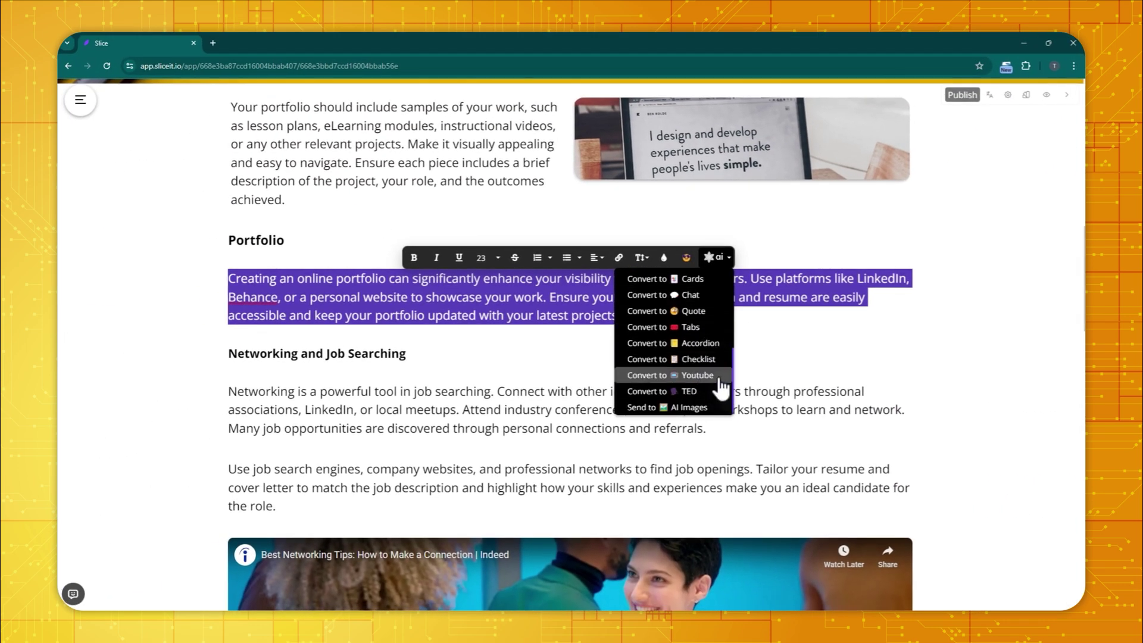
left_click(722, 377)
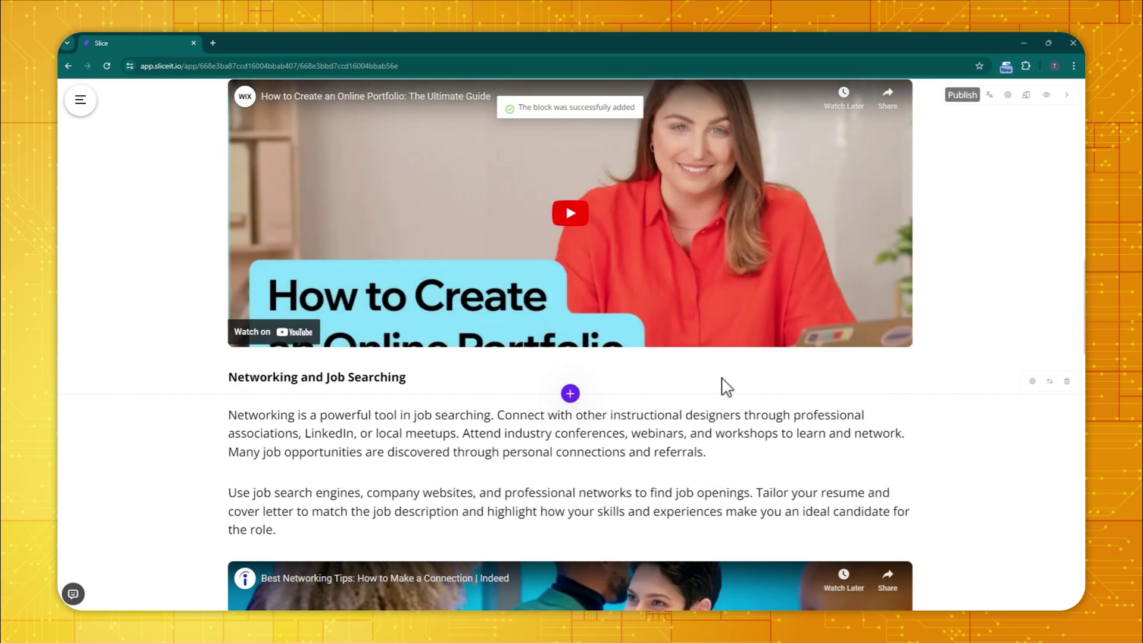
scroll(705, 400, "up", 3)
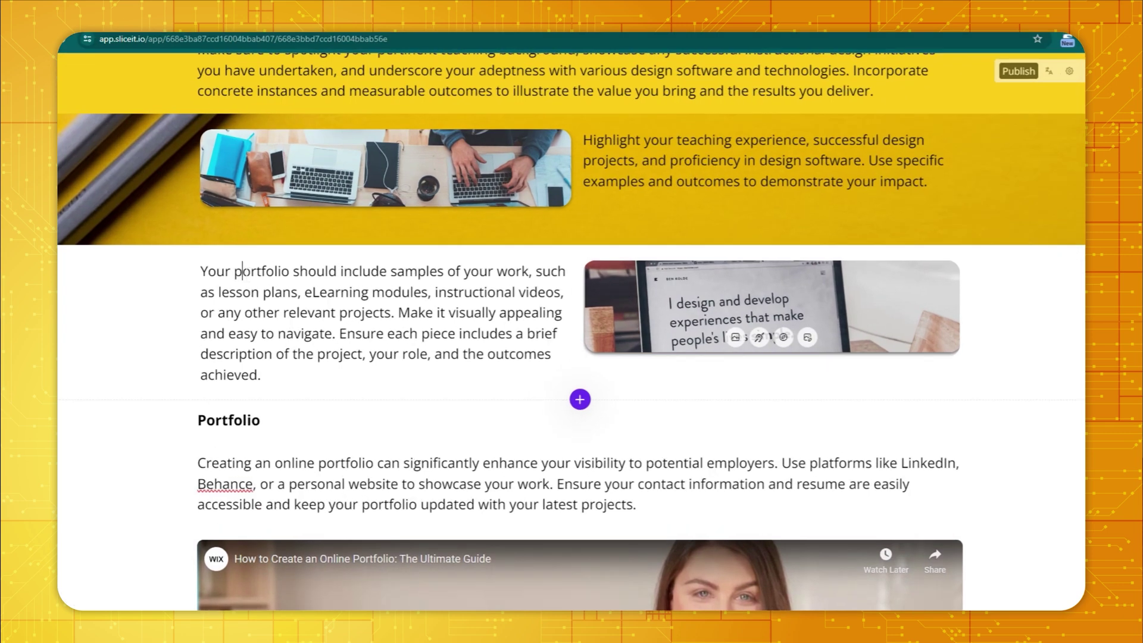
Turn the portfolio-samples paragraph into a four-item checklist with AI Convert to Checklist
triple_click(277, 274)
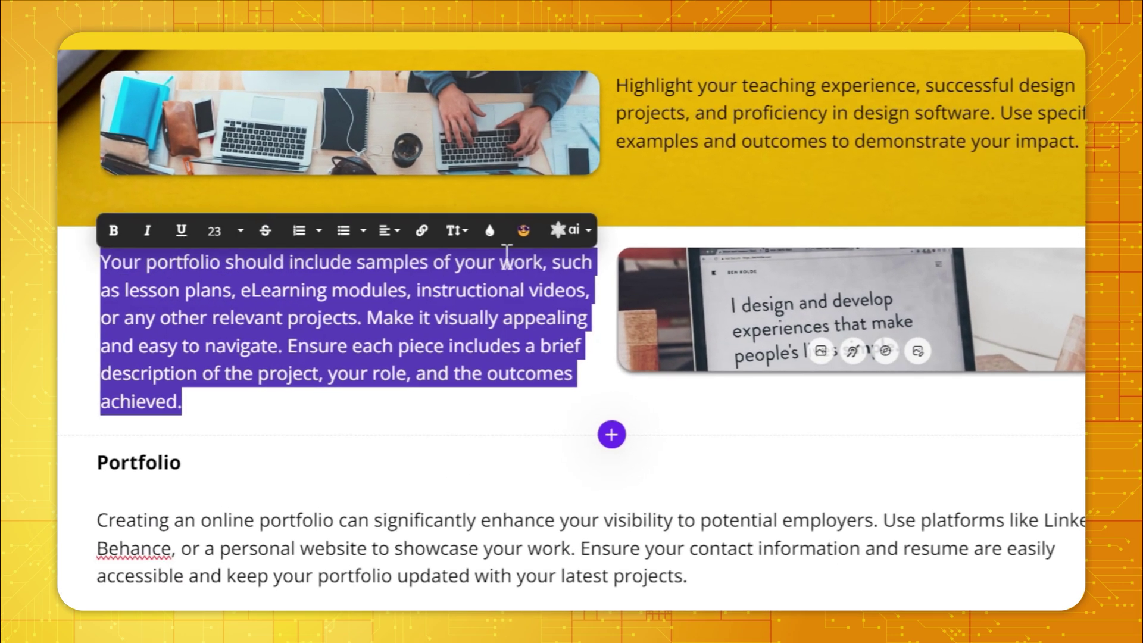
left_click(576, 239)
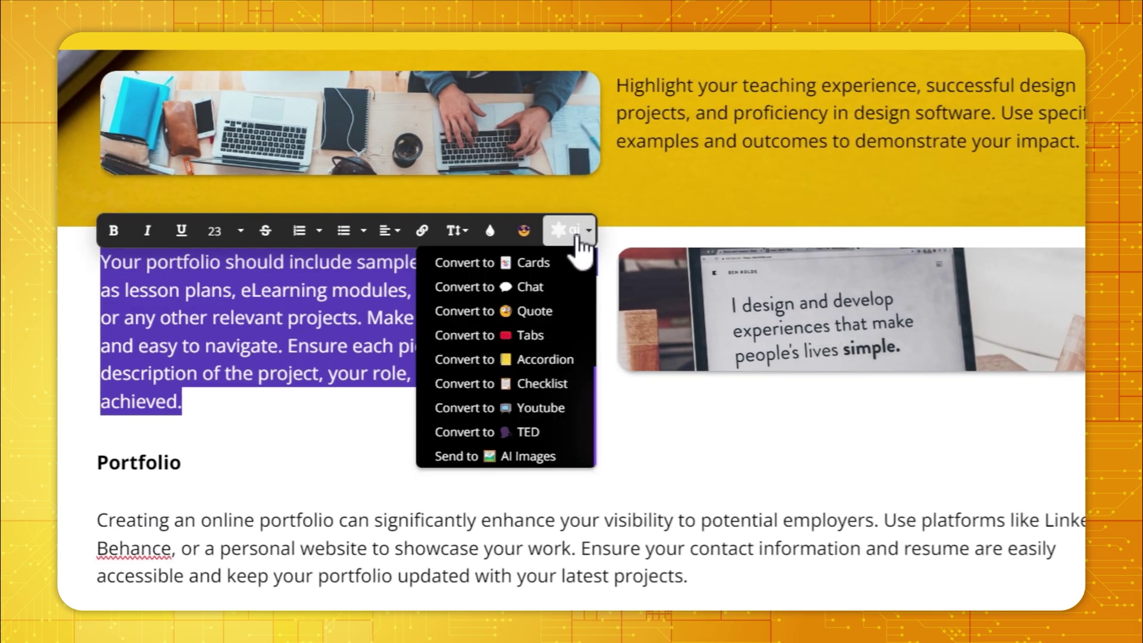
left_click(582, 392)
scroll(472, 395, "down", 6)
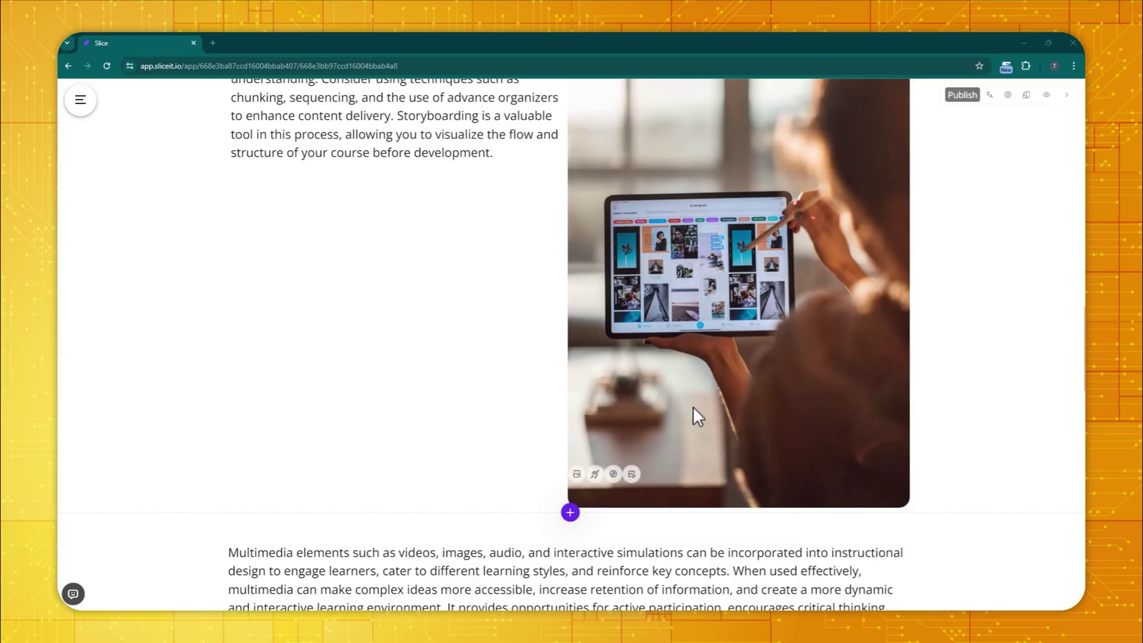
Generate Midjourney images for the storyboarding picture from a written prompt
left_click(577, 475)
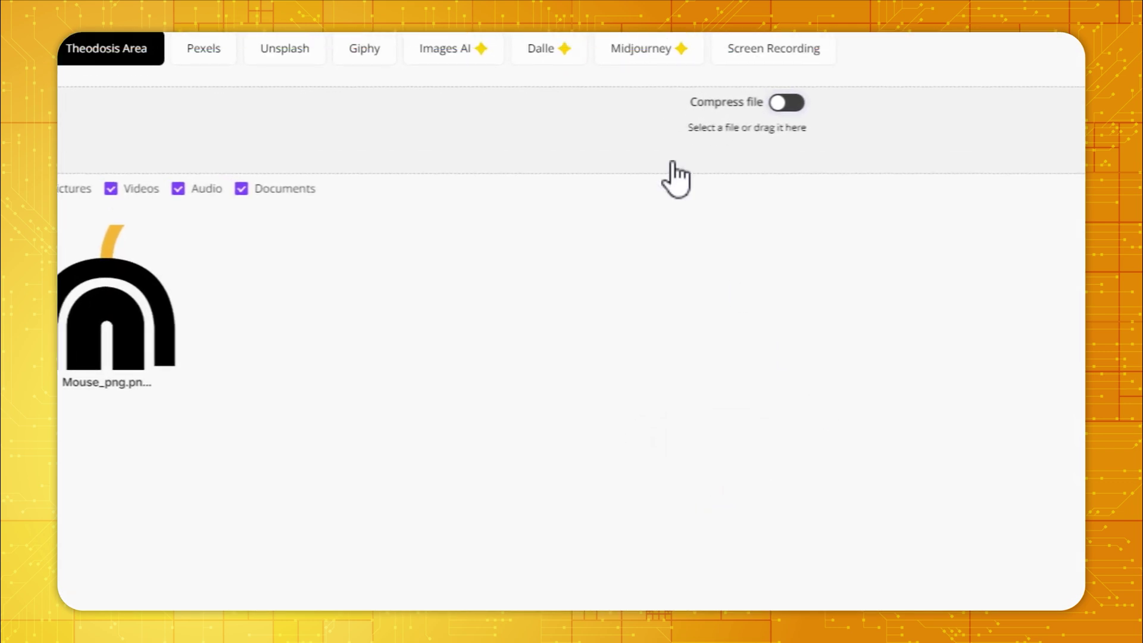
left_click(671, 250)
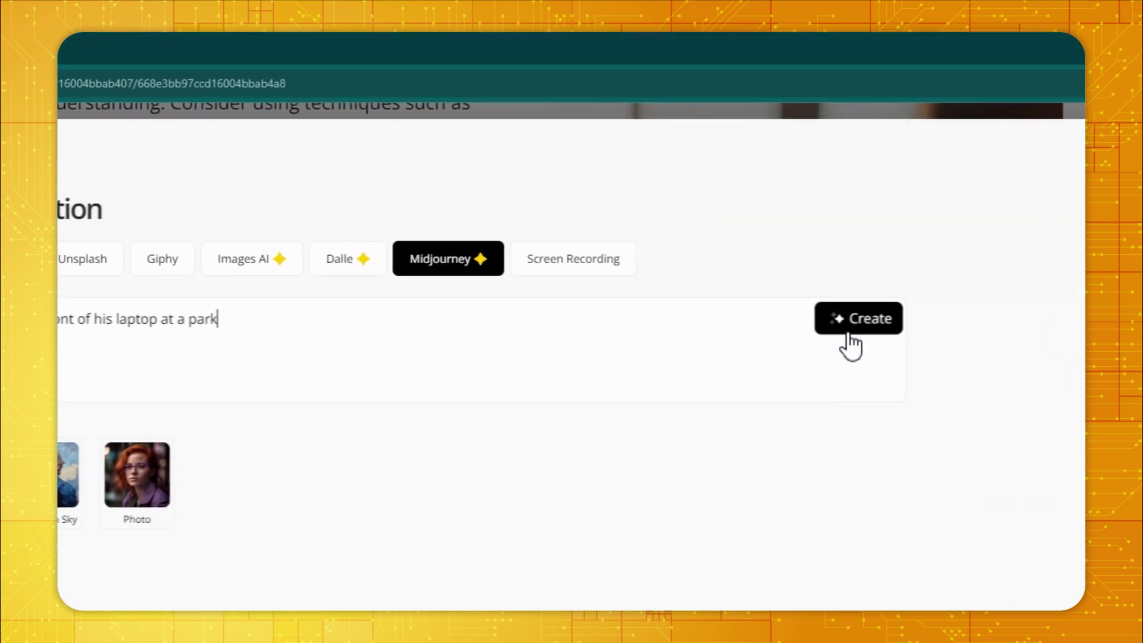
left_click(1129, 249)
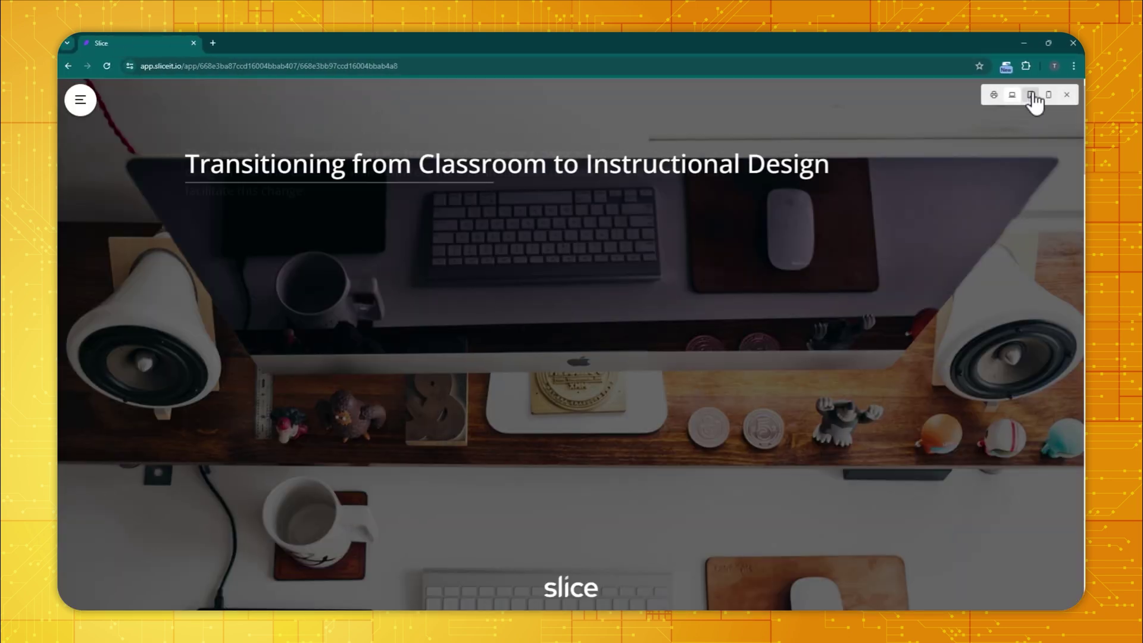
Preview the course at phone, then tablet size, and begin the chapters with Learn More
left_click(1048, 95)
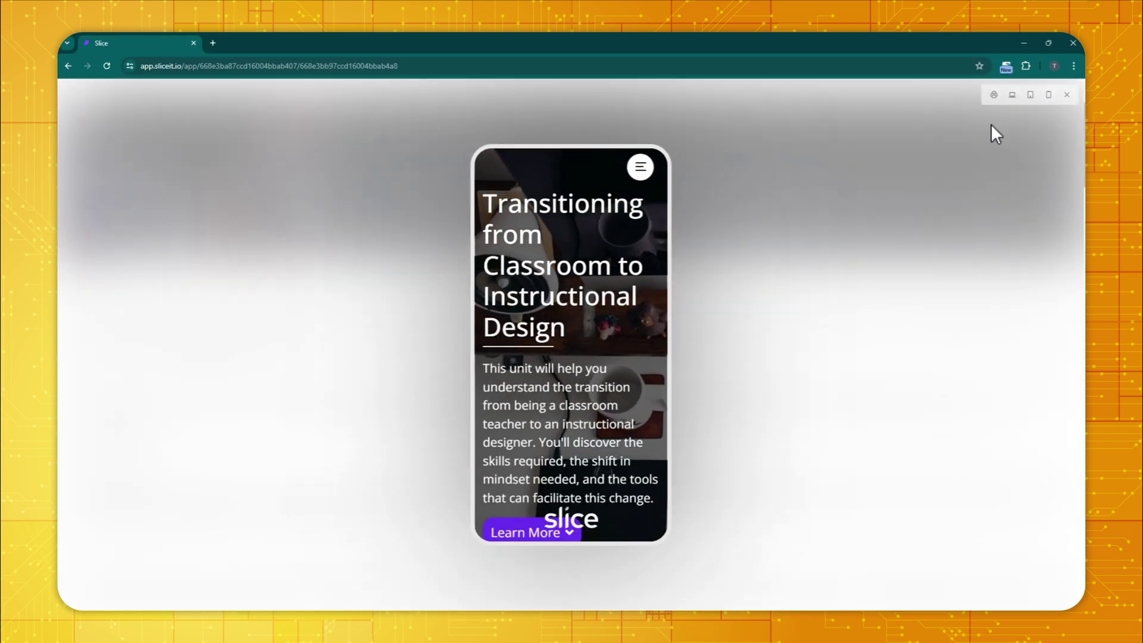
left_click(1031, 95)
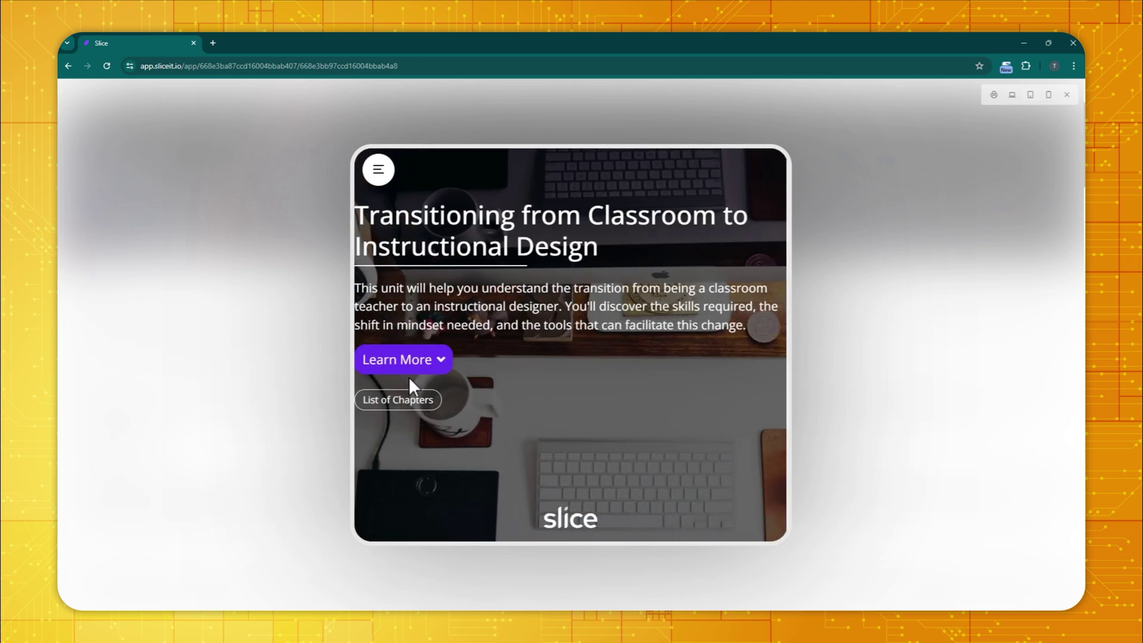
left_click(410, 368)
scroll(520, 363, "down", 10)
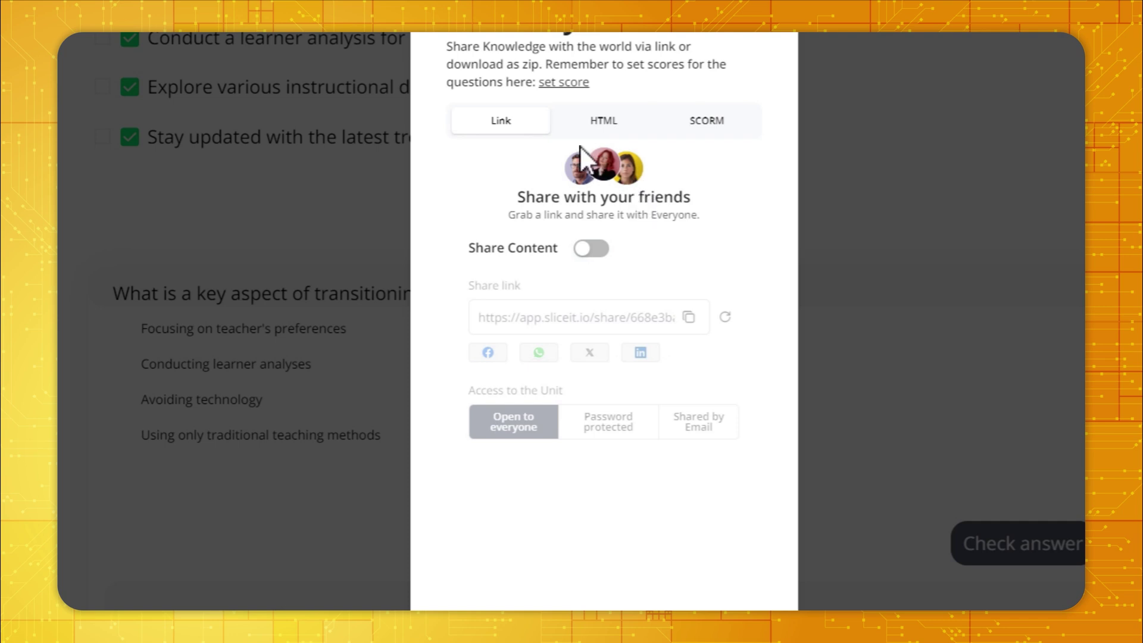
Review the SCORM export options, then open quiz scoring with an 80 passing score and question weights
left_click(688, 125)
scroll(673, 244, "down", 1)
scroll(675, 250, "down", 2)
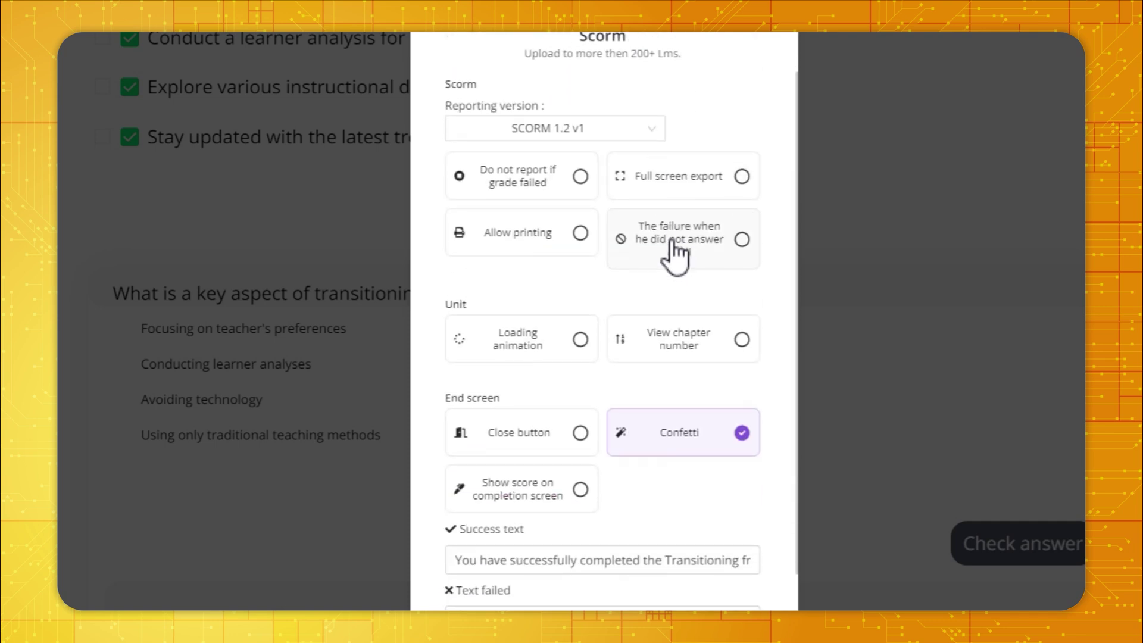
scroll(685, 208, "down", 3)
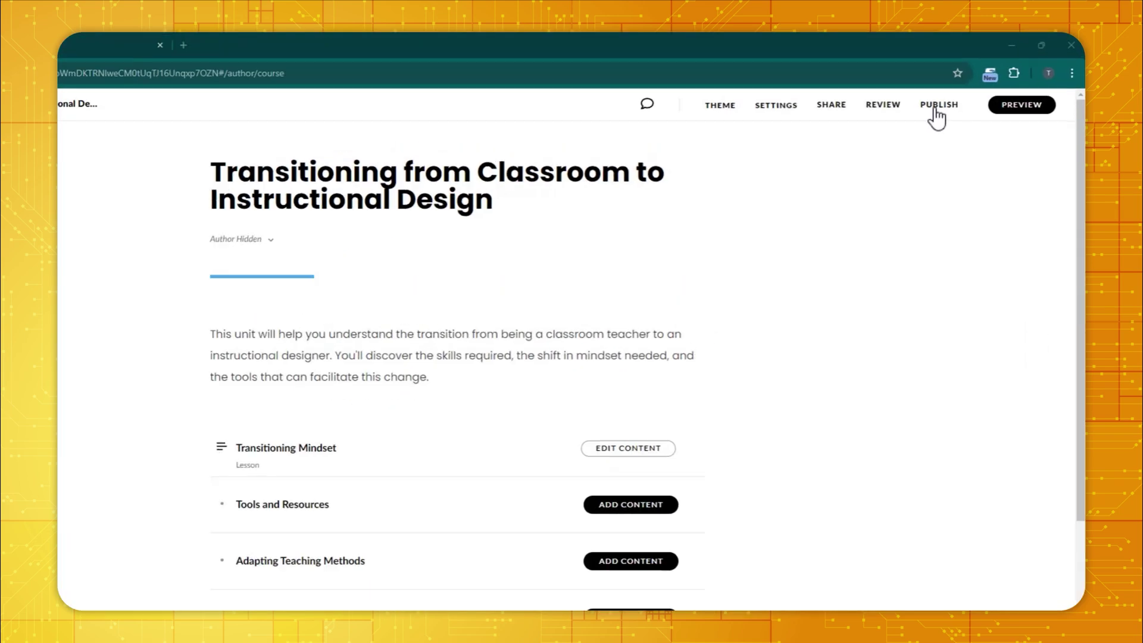
left_click(962, 95)
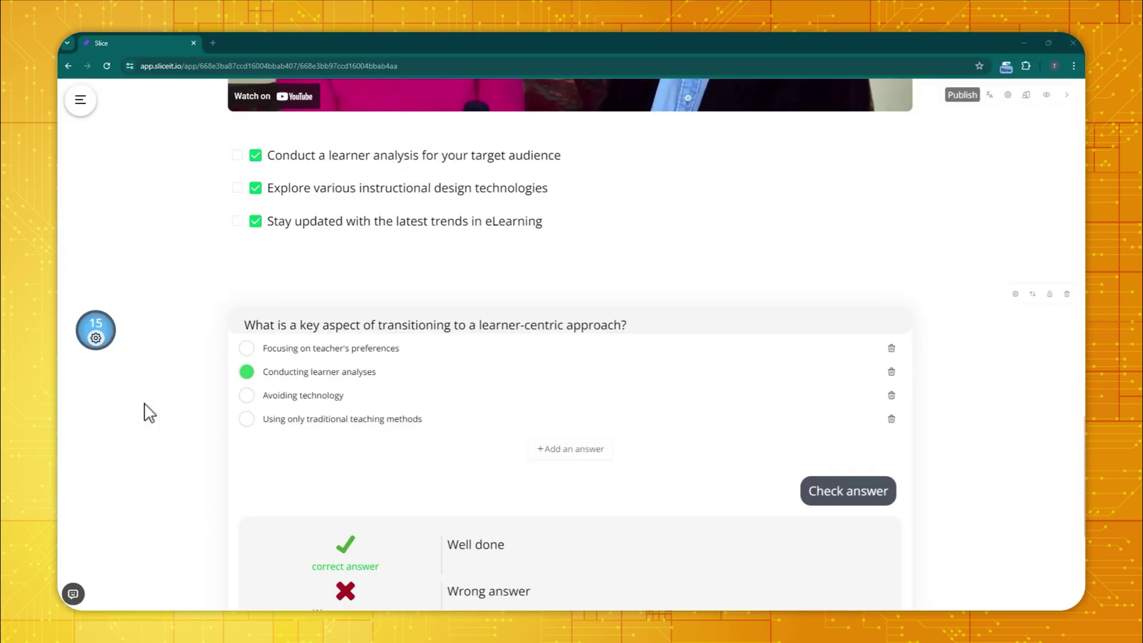
left_click(95, 336)
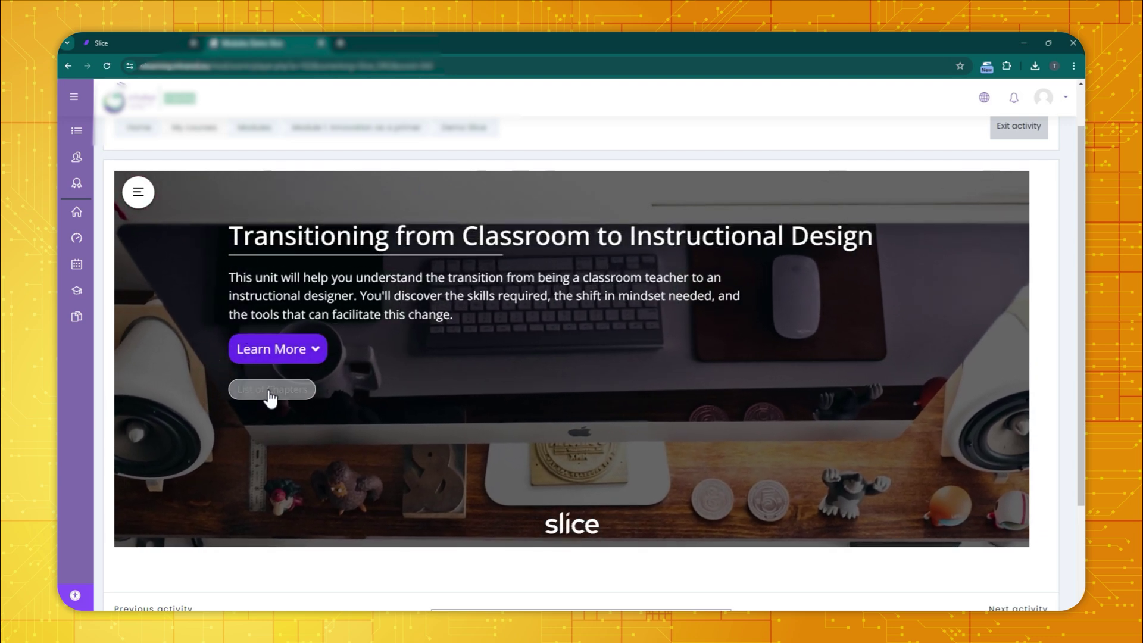
From the chapter list, go to Tools and Resources and read down to Putting It All Together
left_click(271, 390)
scroll(262, 416, "down", 1)
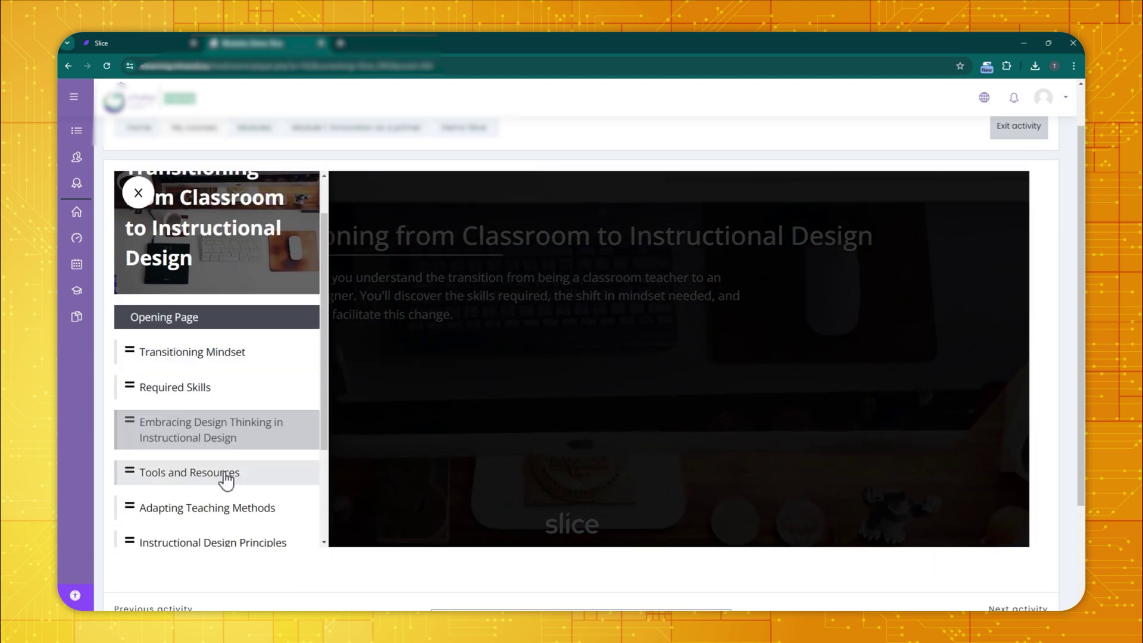
left_click(227, 473)
scroll(395, 421, "down", 5)
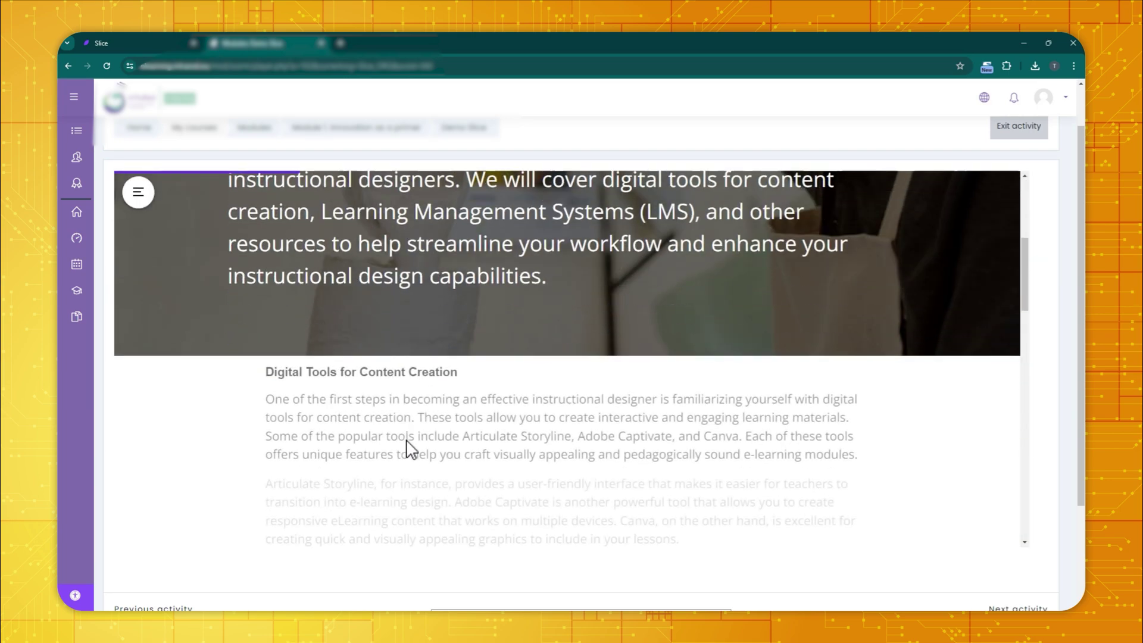
scroll(411, 445, "down", 12)
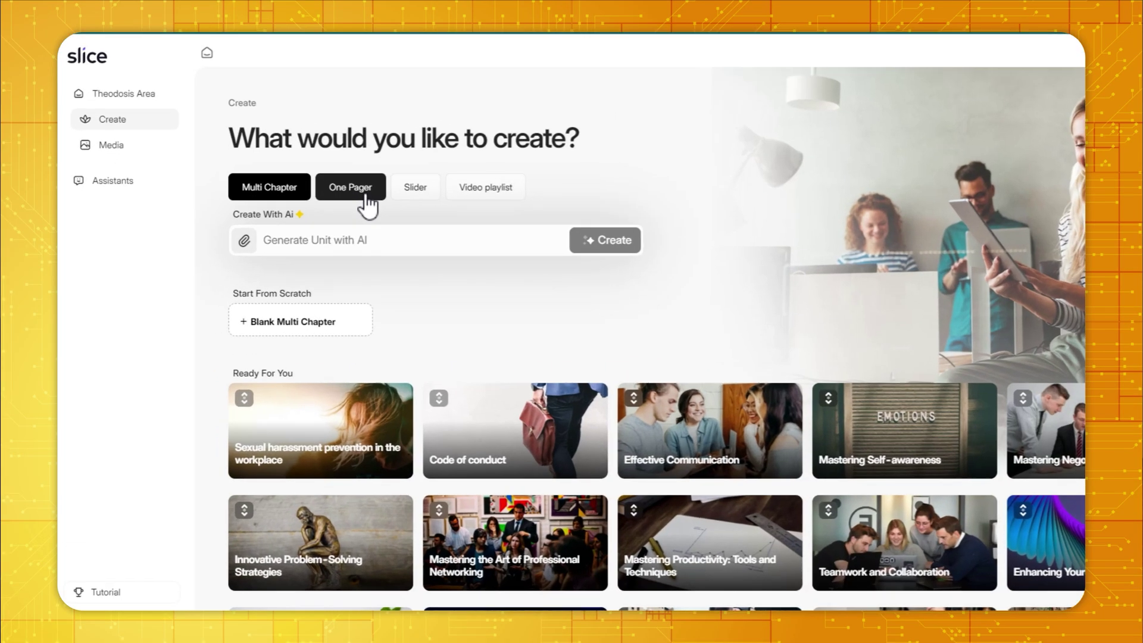
Compare Slice's One Pager and Slider creation options on the Create page
left_click(307, 208)
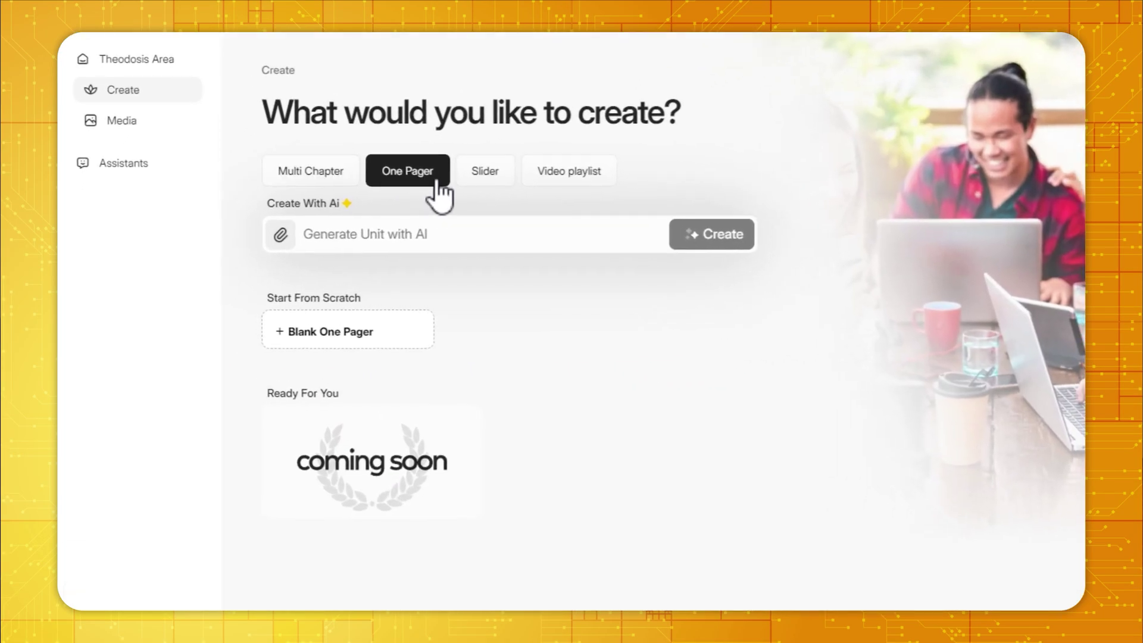
left_click(492, 179)
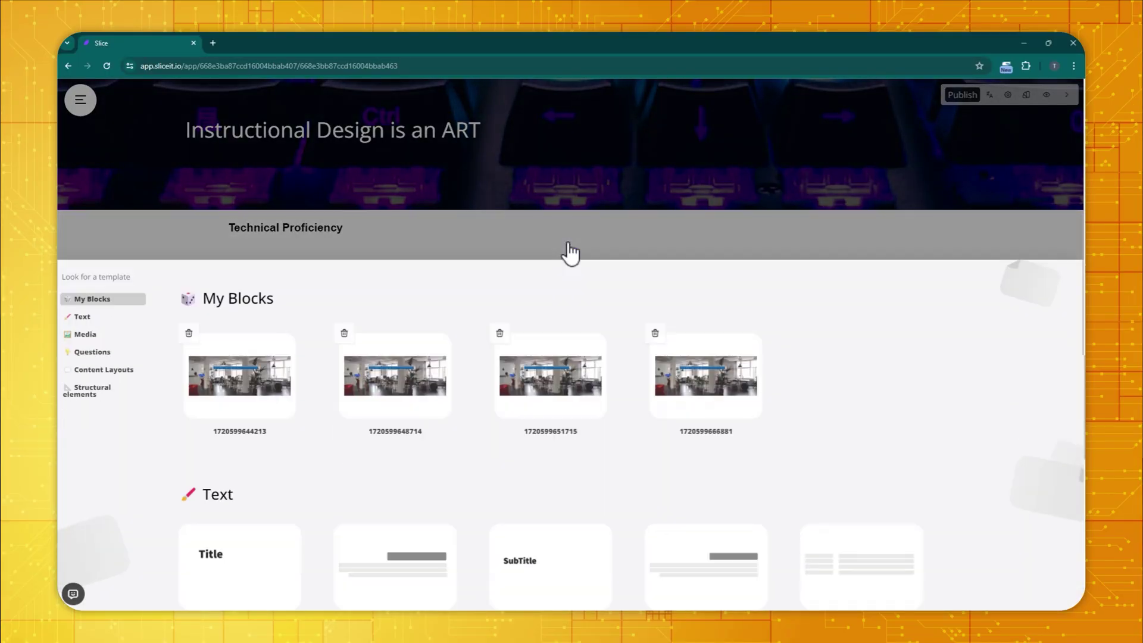
scroll(592, 340, "down", 2)
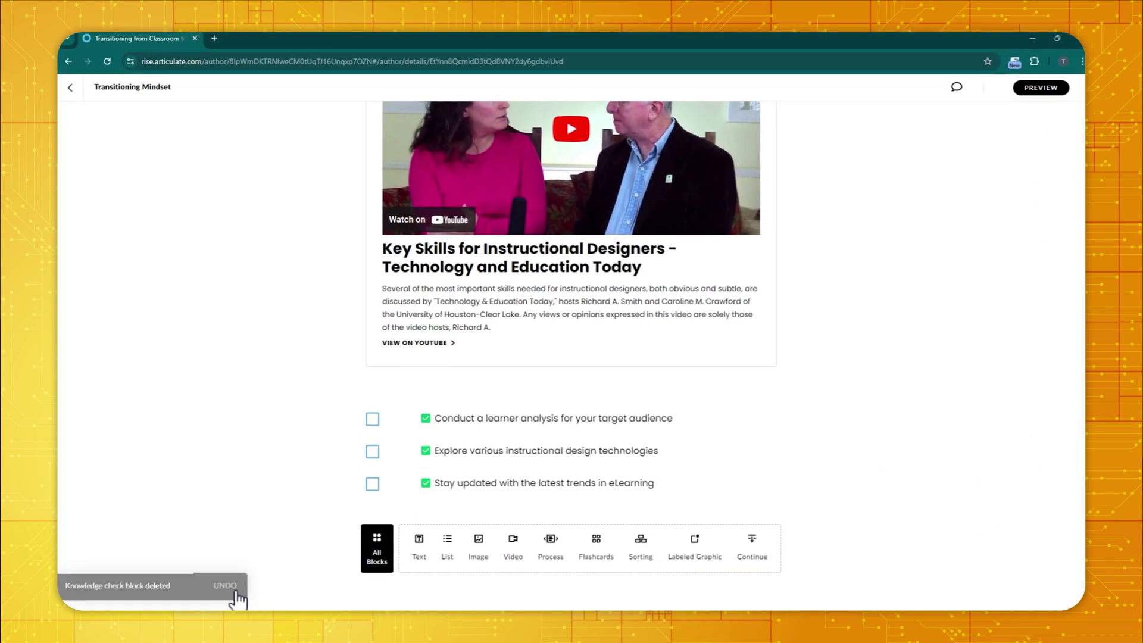
Undo the deletion to restore the learner-centric approach knowledge check block
left_click(234, 593)
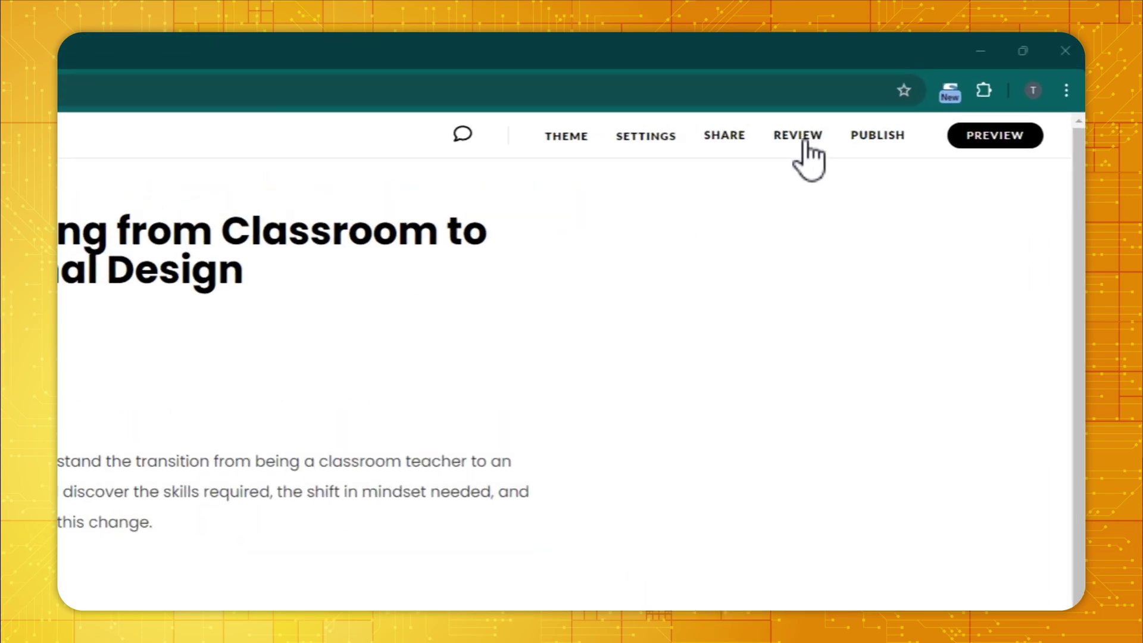
Start publishing the course via REVIEW in the course toolbar
left_click(760, 159)
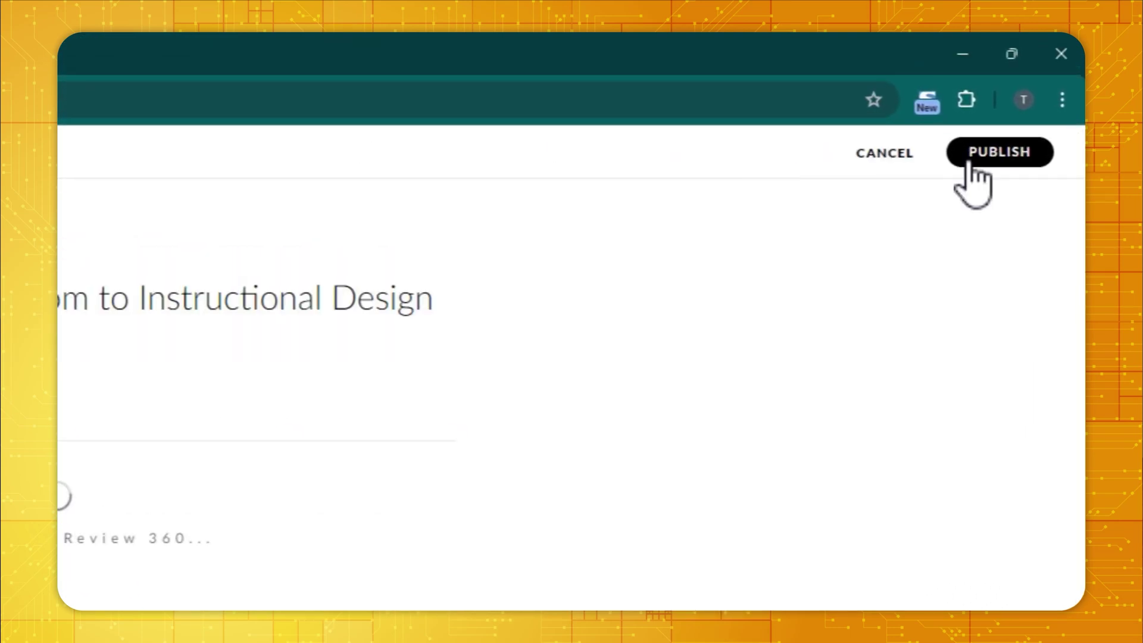